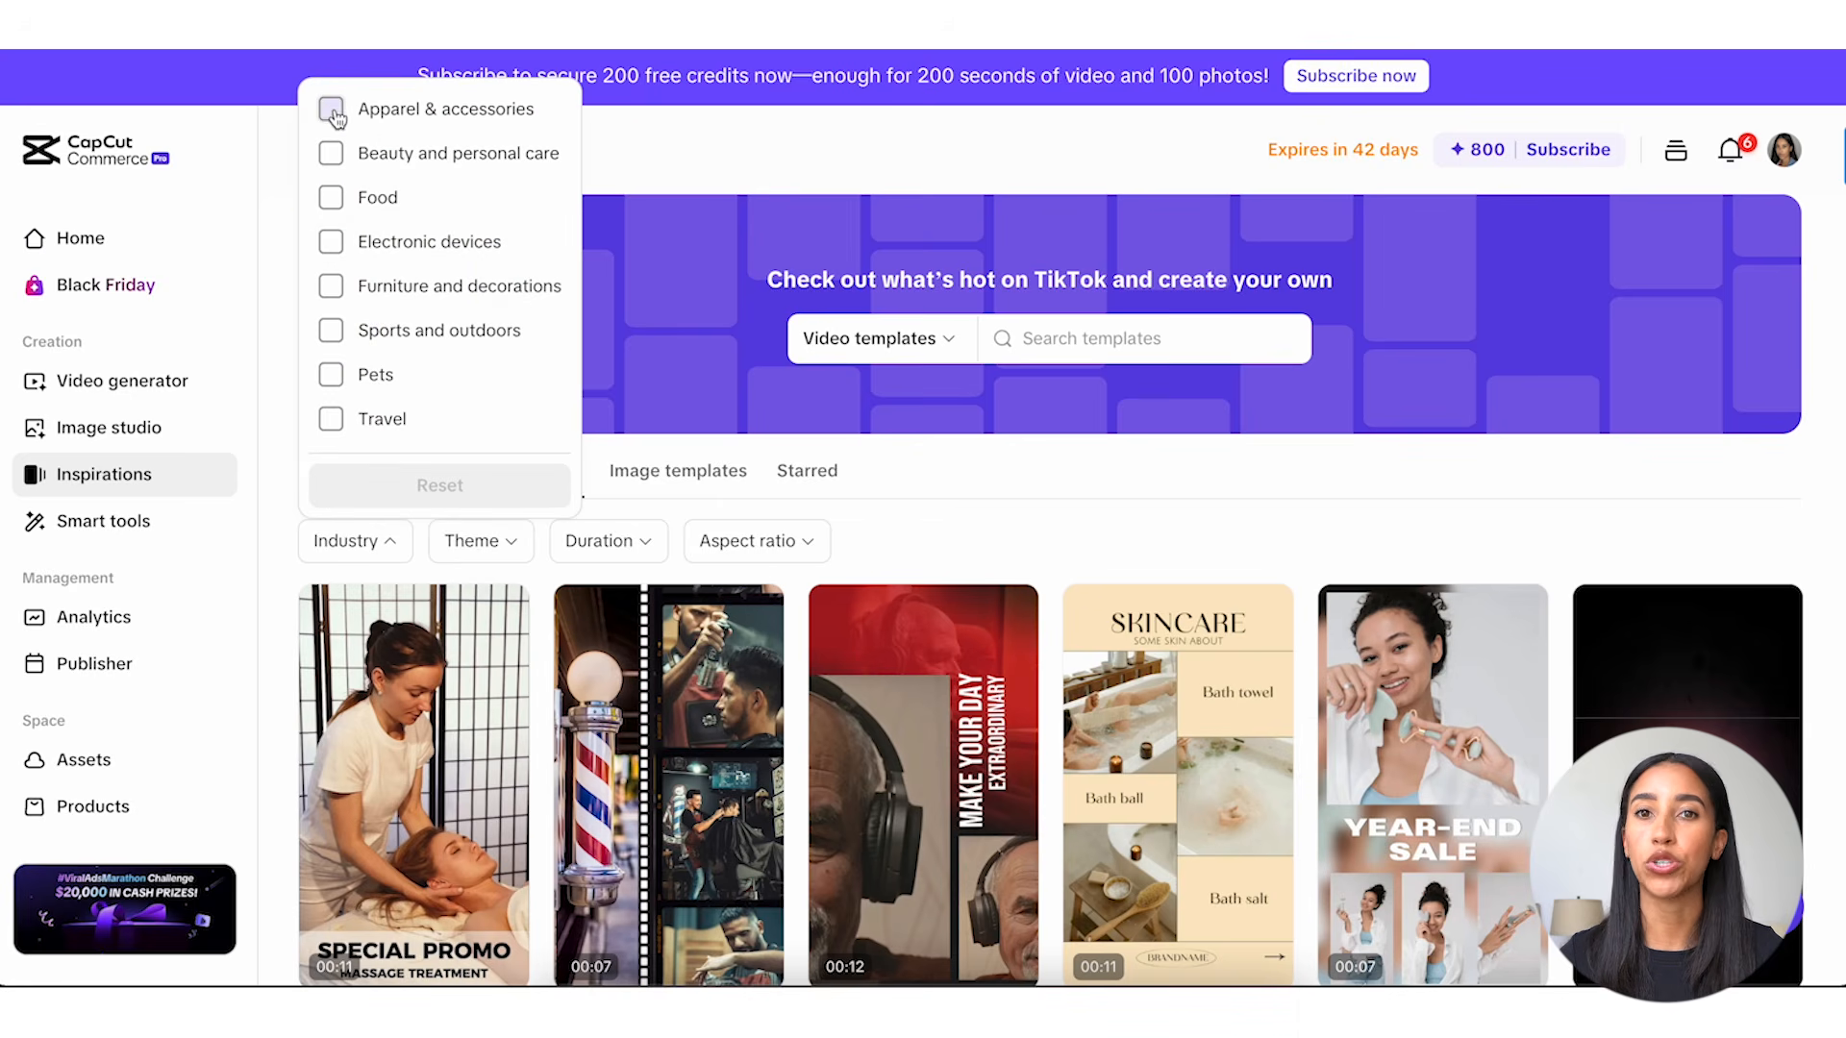
Filter the video templates by the industries Apparel & accessories, Beauty and personal care, and Travel.
left_click(330, 109)
left_click(331, 153)
left_click(331, 419)
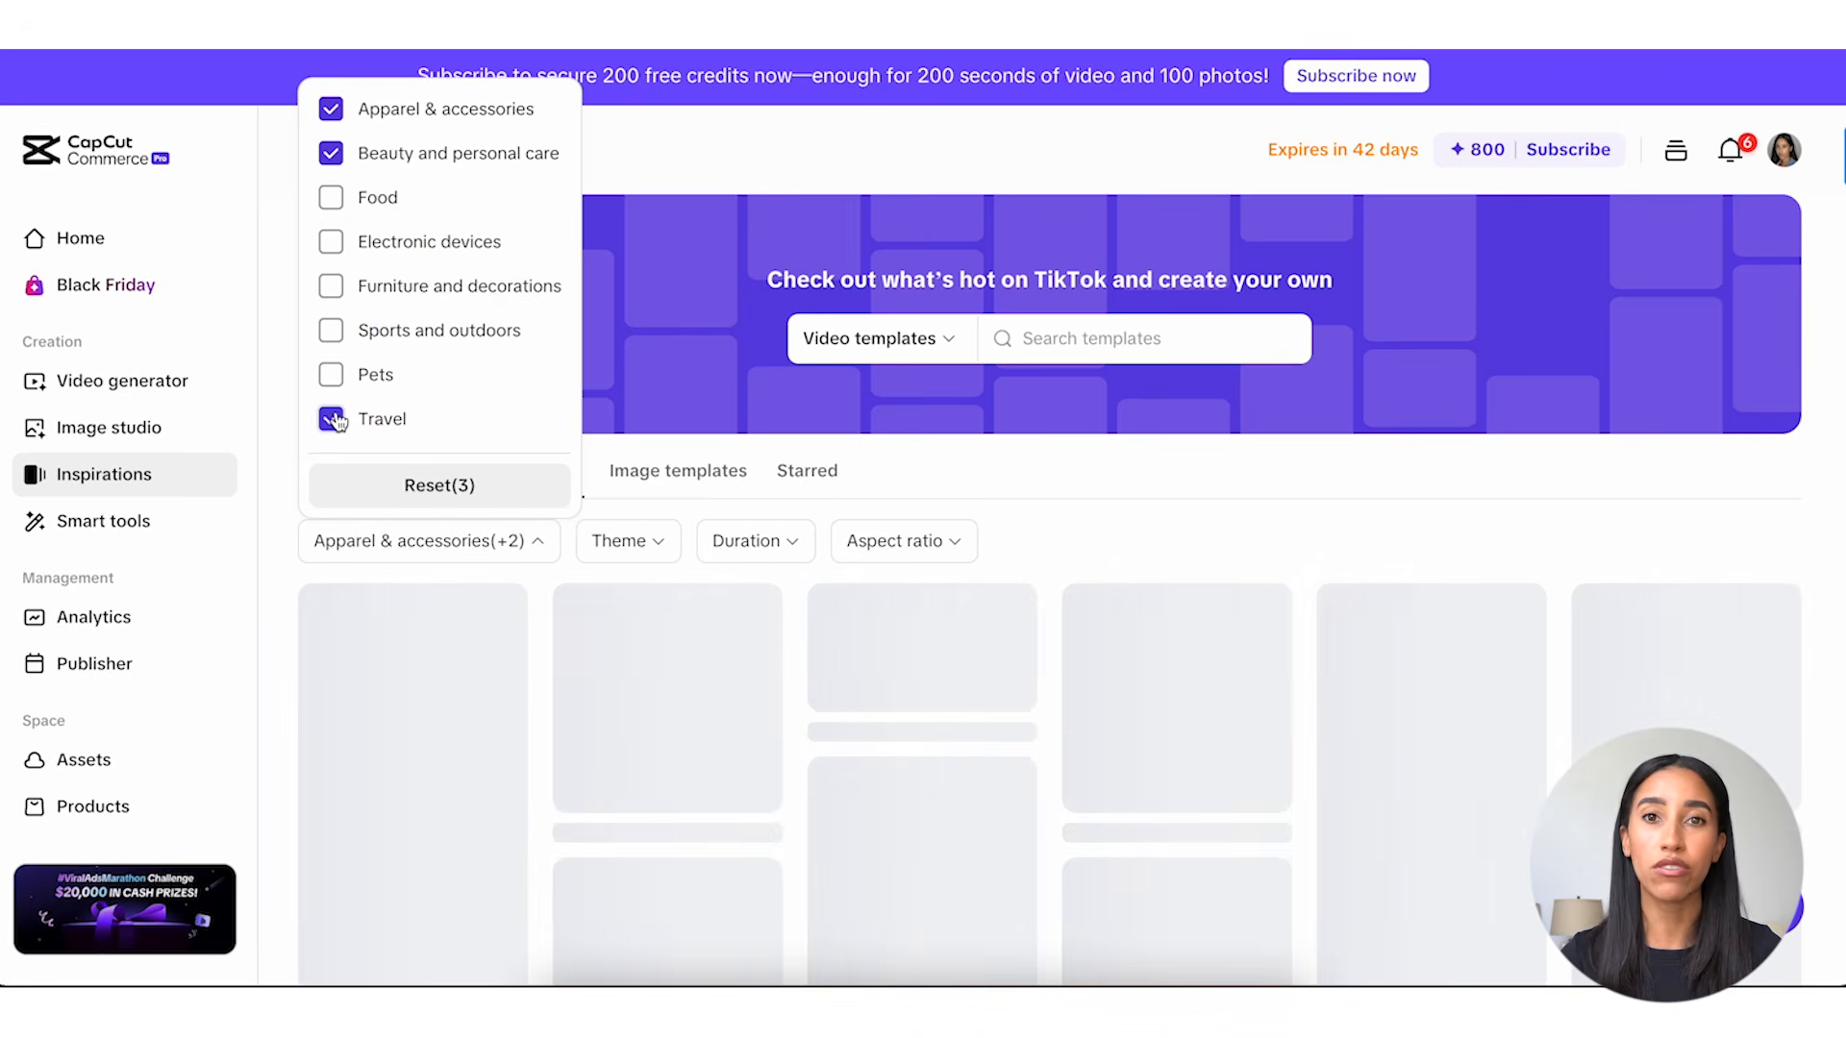
left_click(1060, 524)
scroll(1061, 525, "down", 1)
scroll(1062, 524, "down", 1)
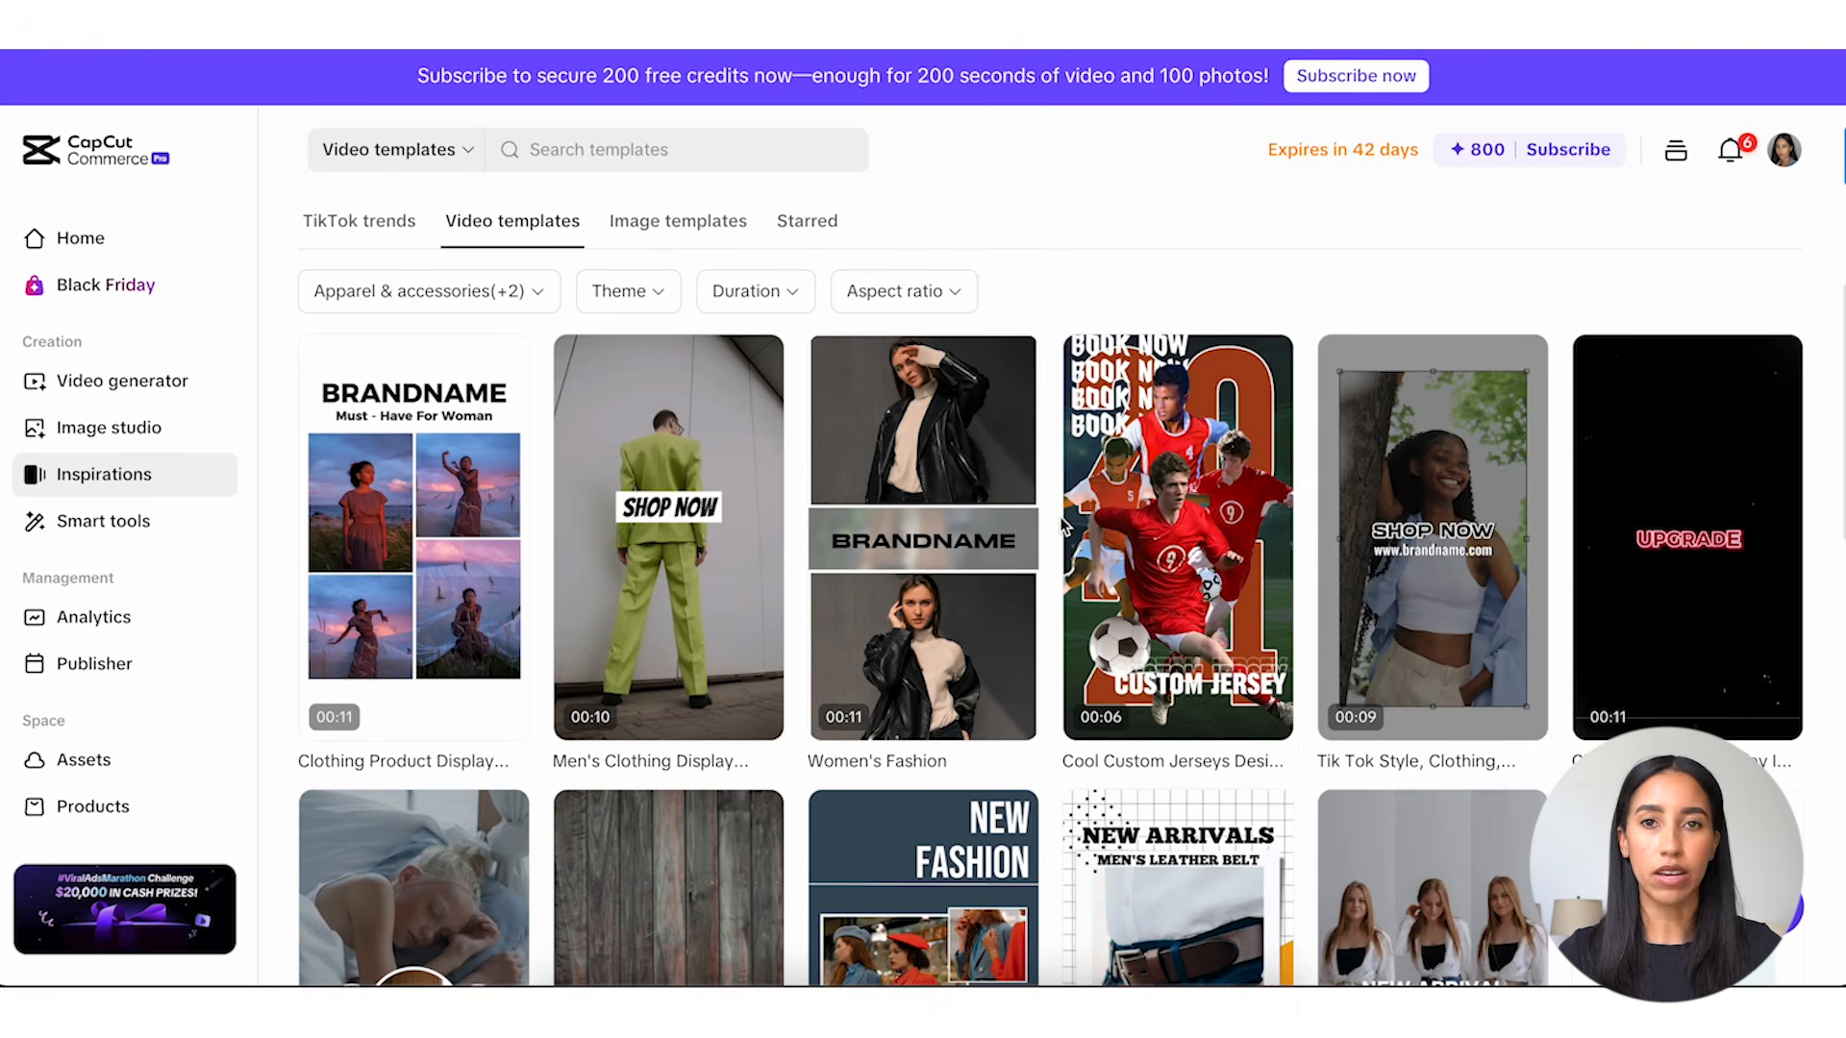
Narrow the video templates to the Events promotion theme.
left_click(646, 303)
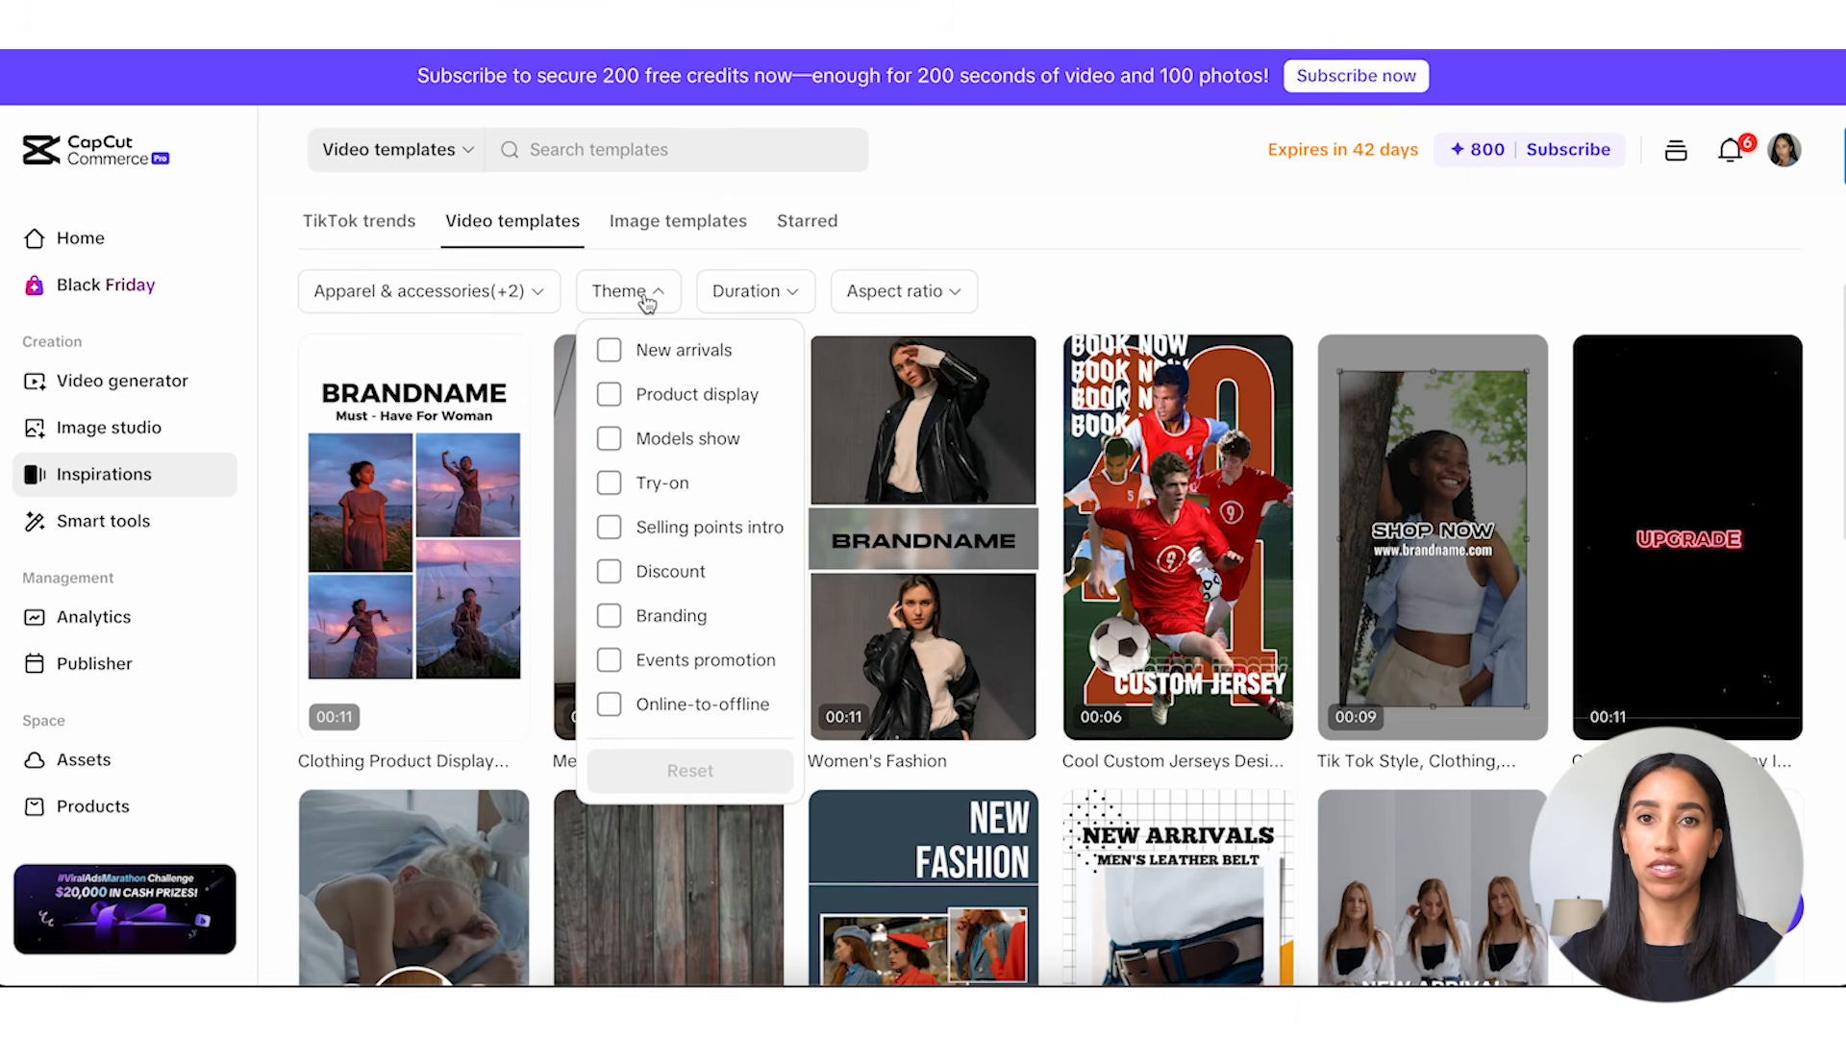
left_click(611, 662)
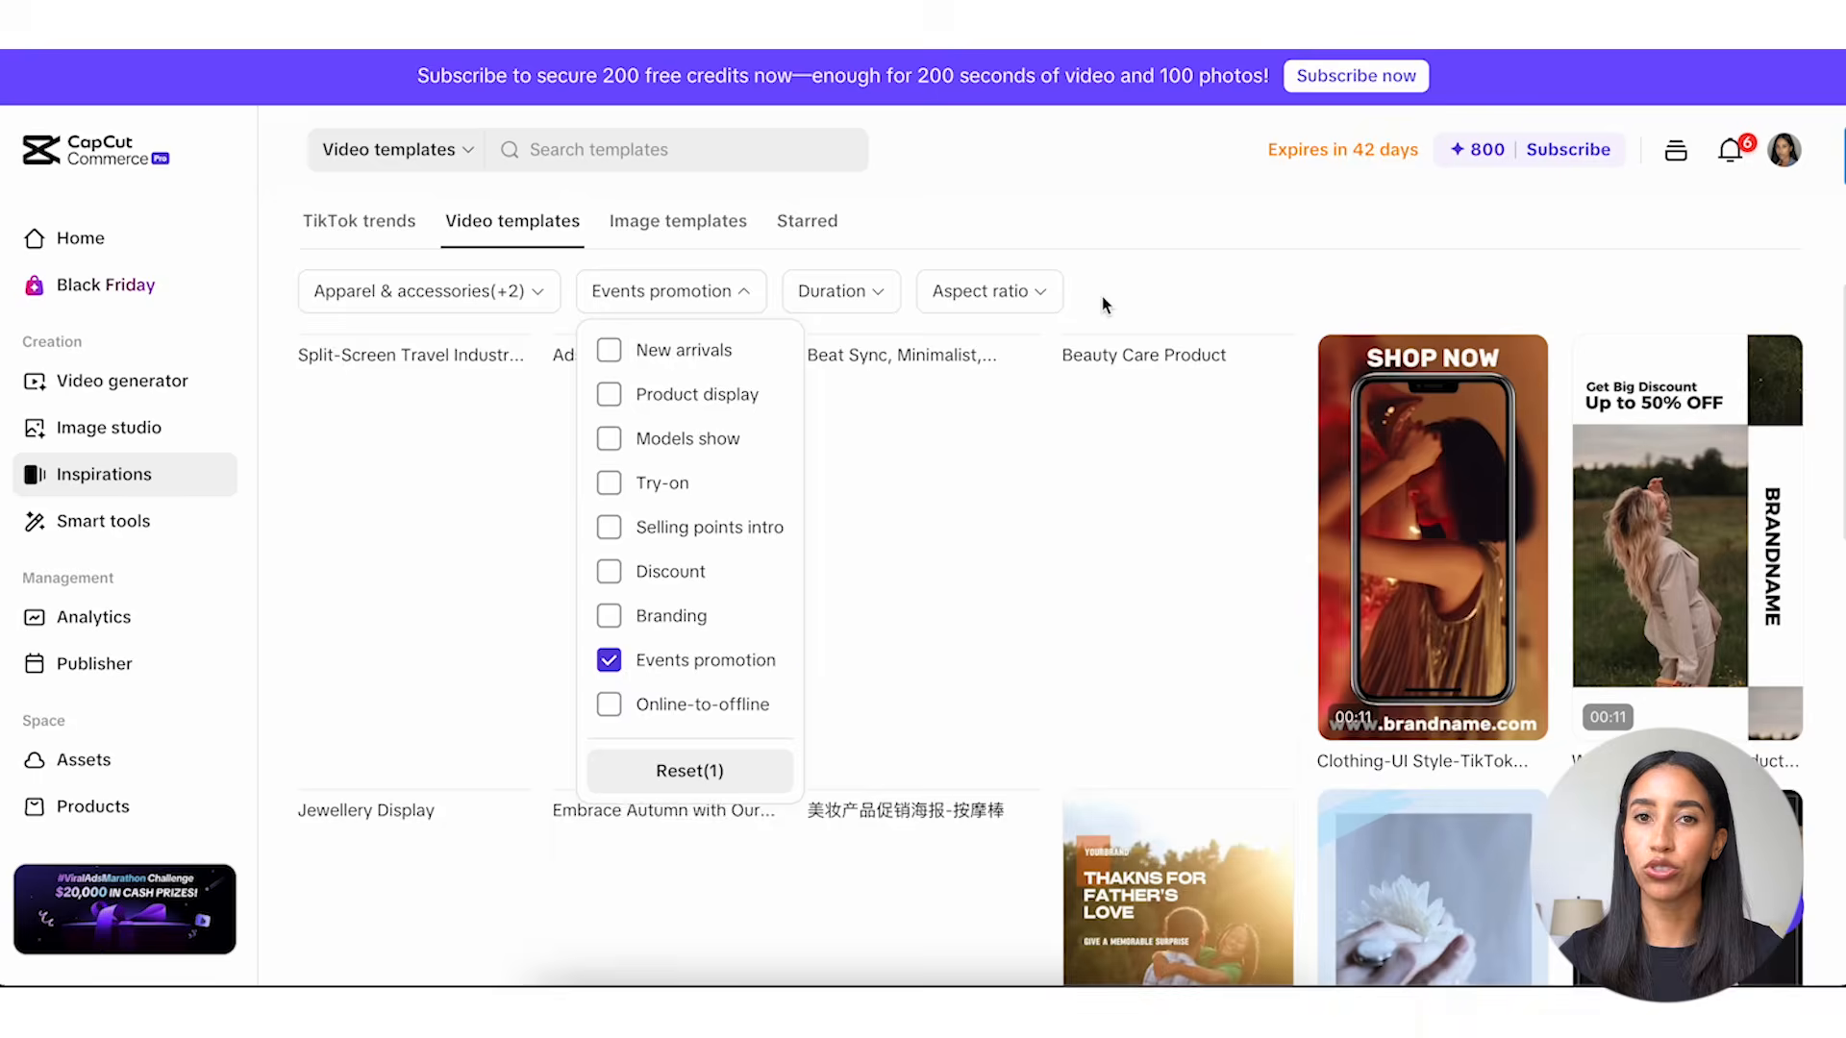
left_click(1102, 300)
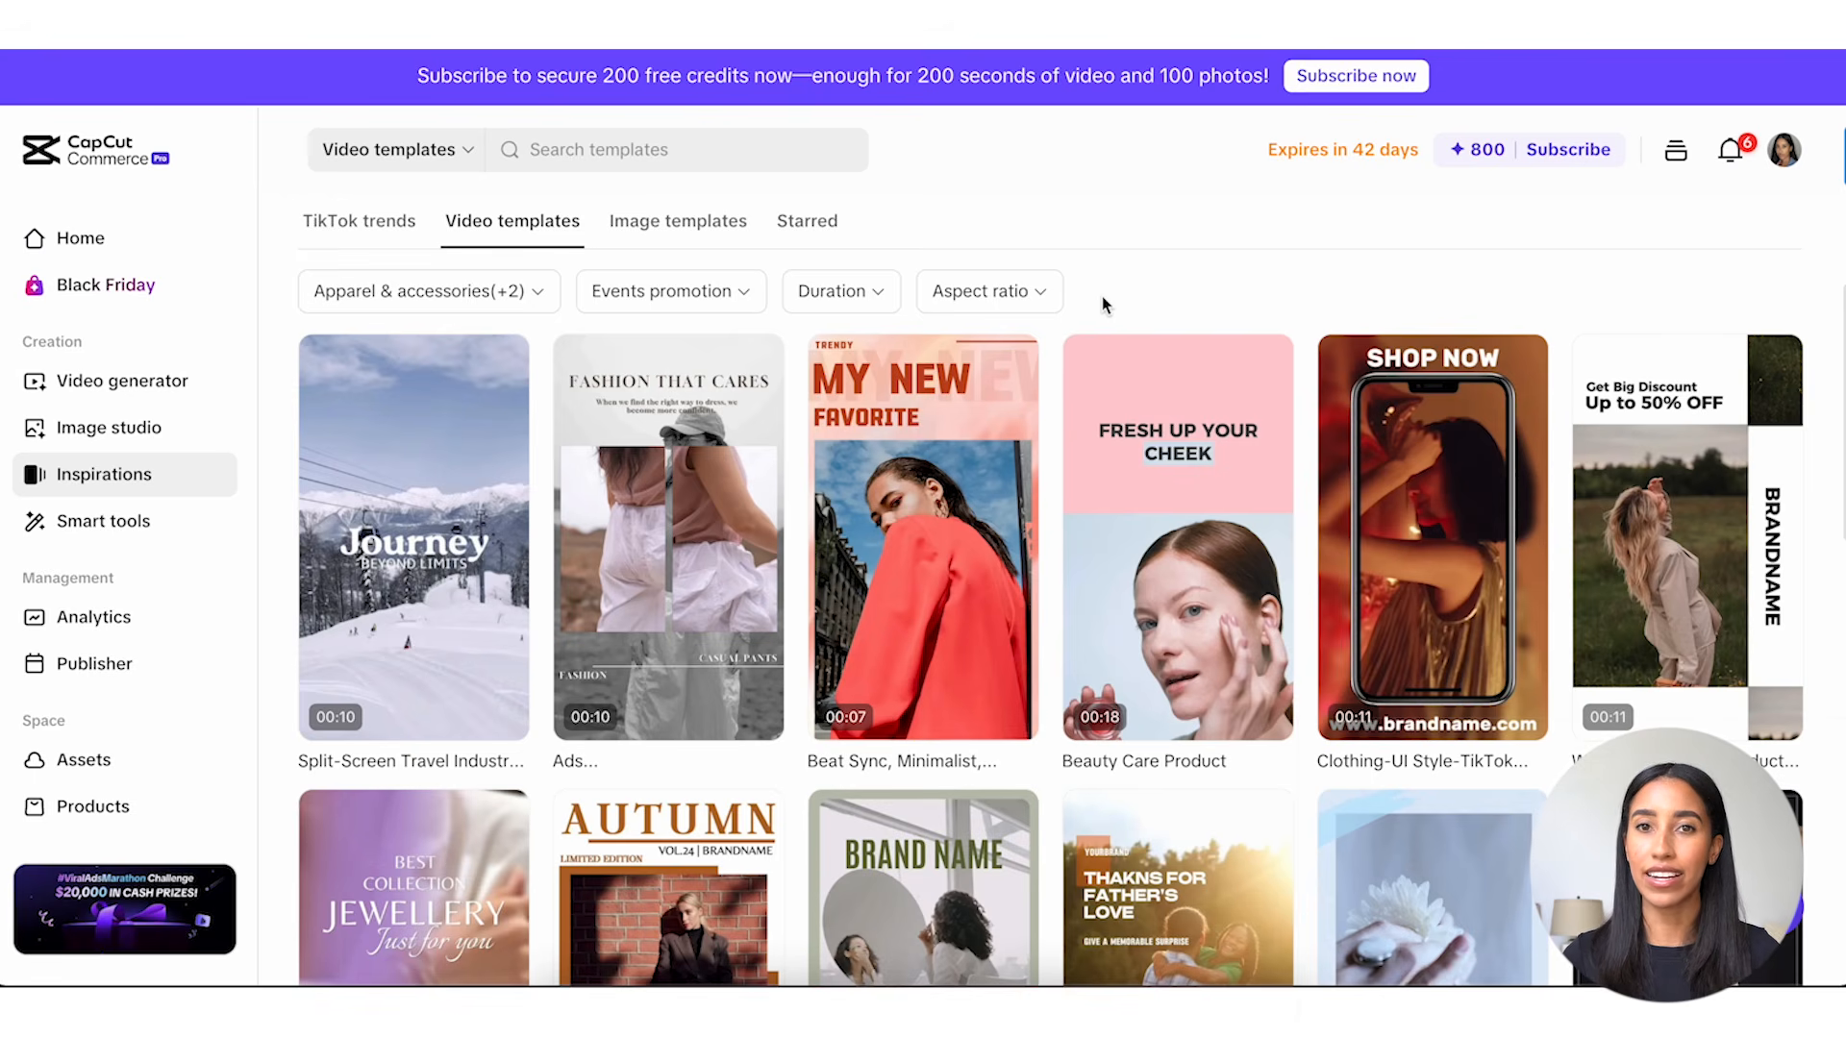
Limit the video templates to durations of 0-15s and 15-30s and an aspect ratio of 9:16.
left_click(865, 300)
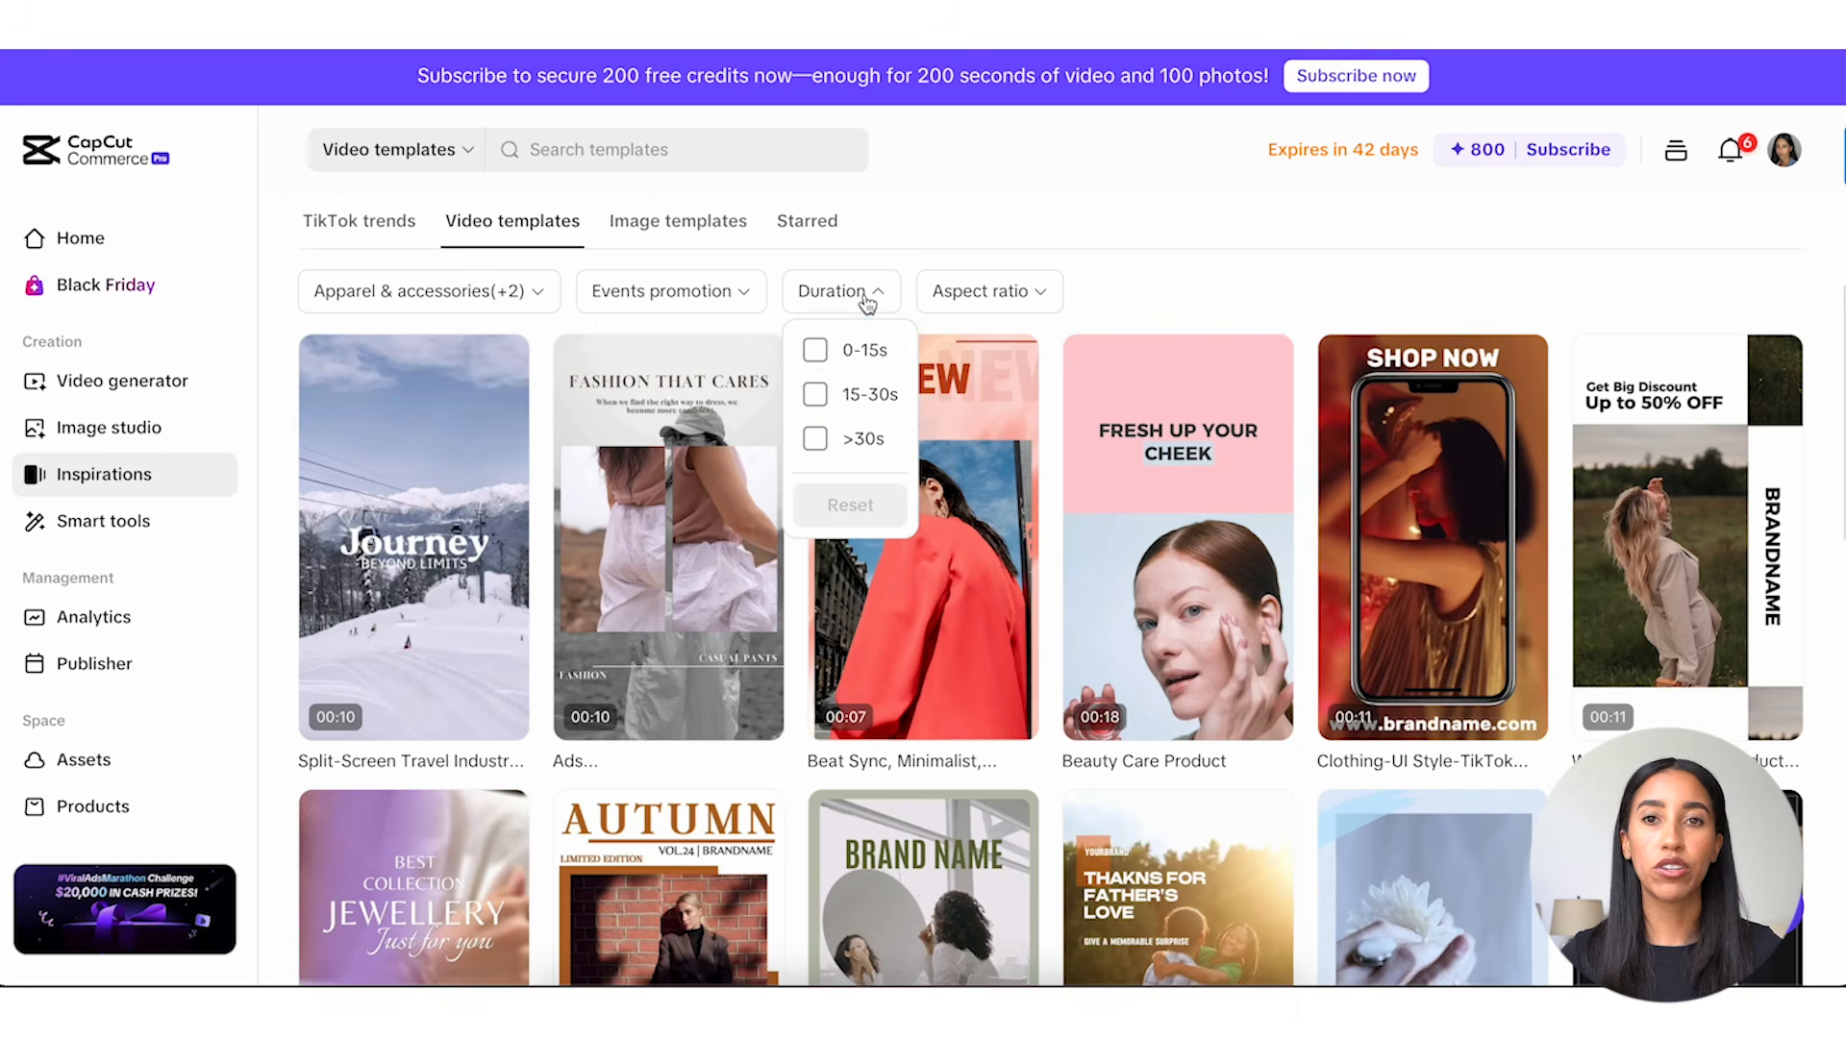
left_click(816, 395)
left_click(816, 352)
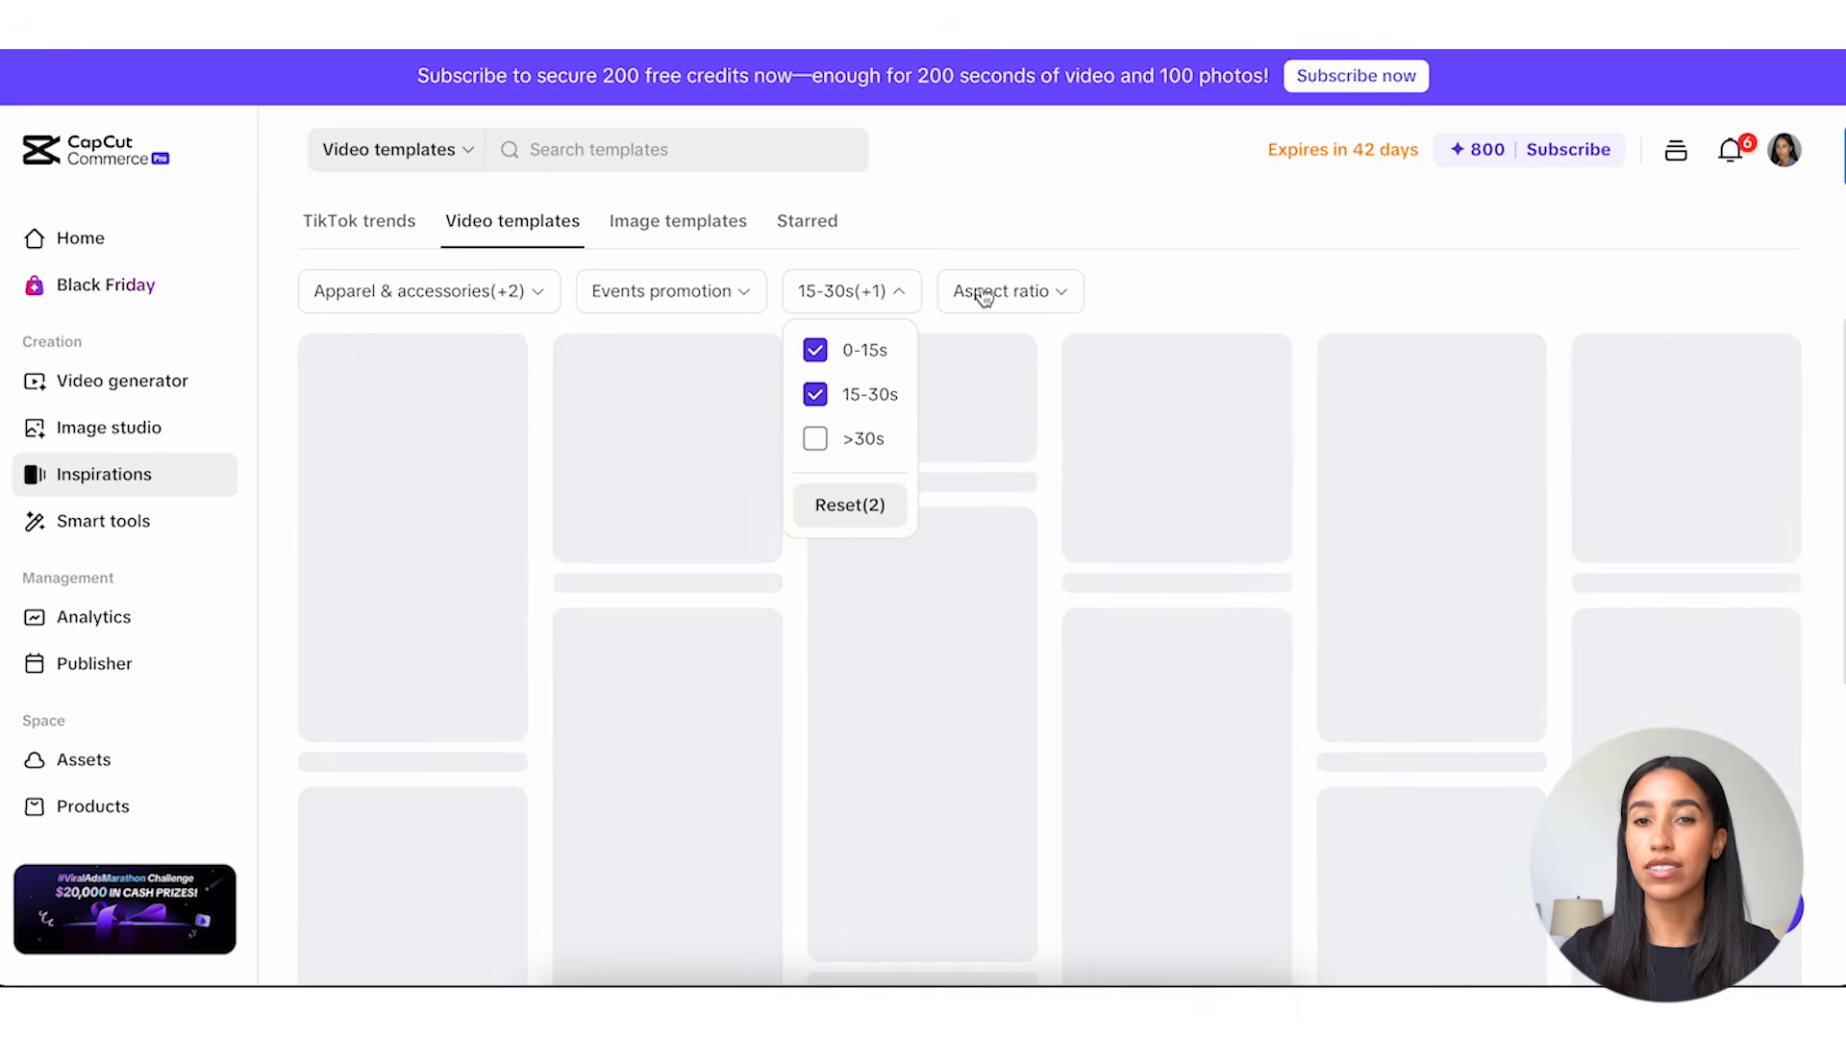
left_click(990, 297)
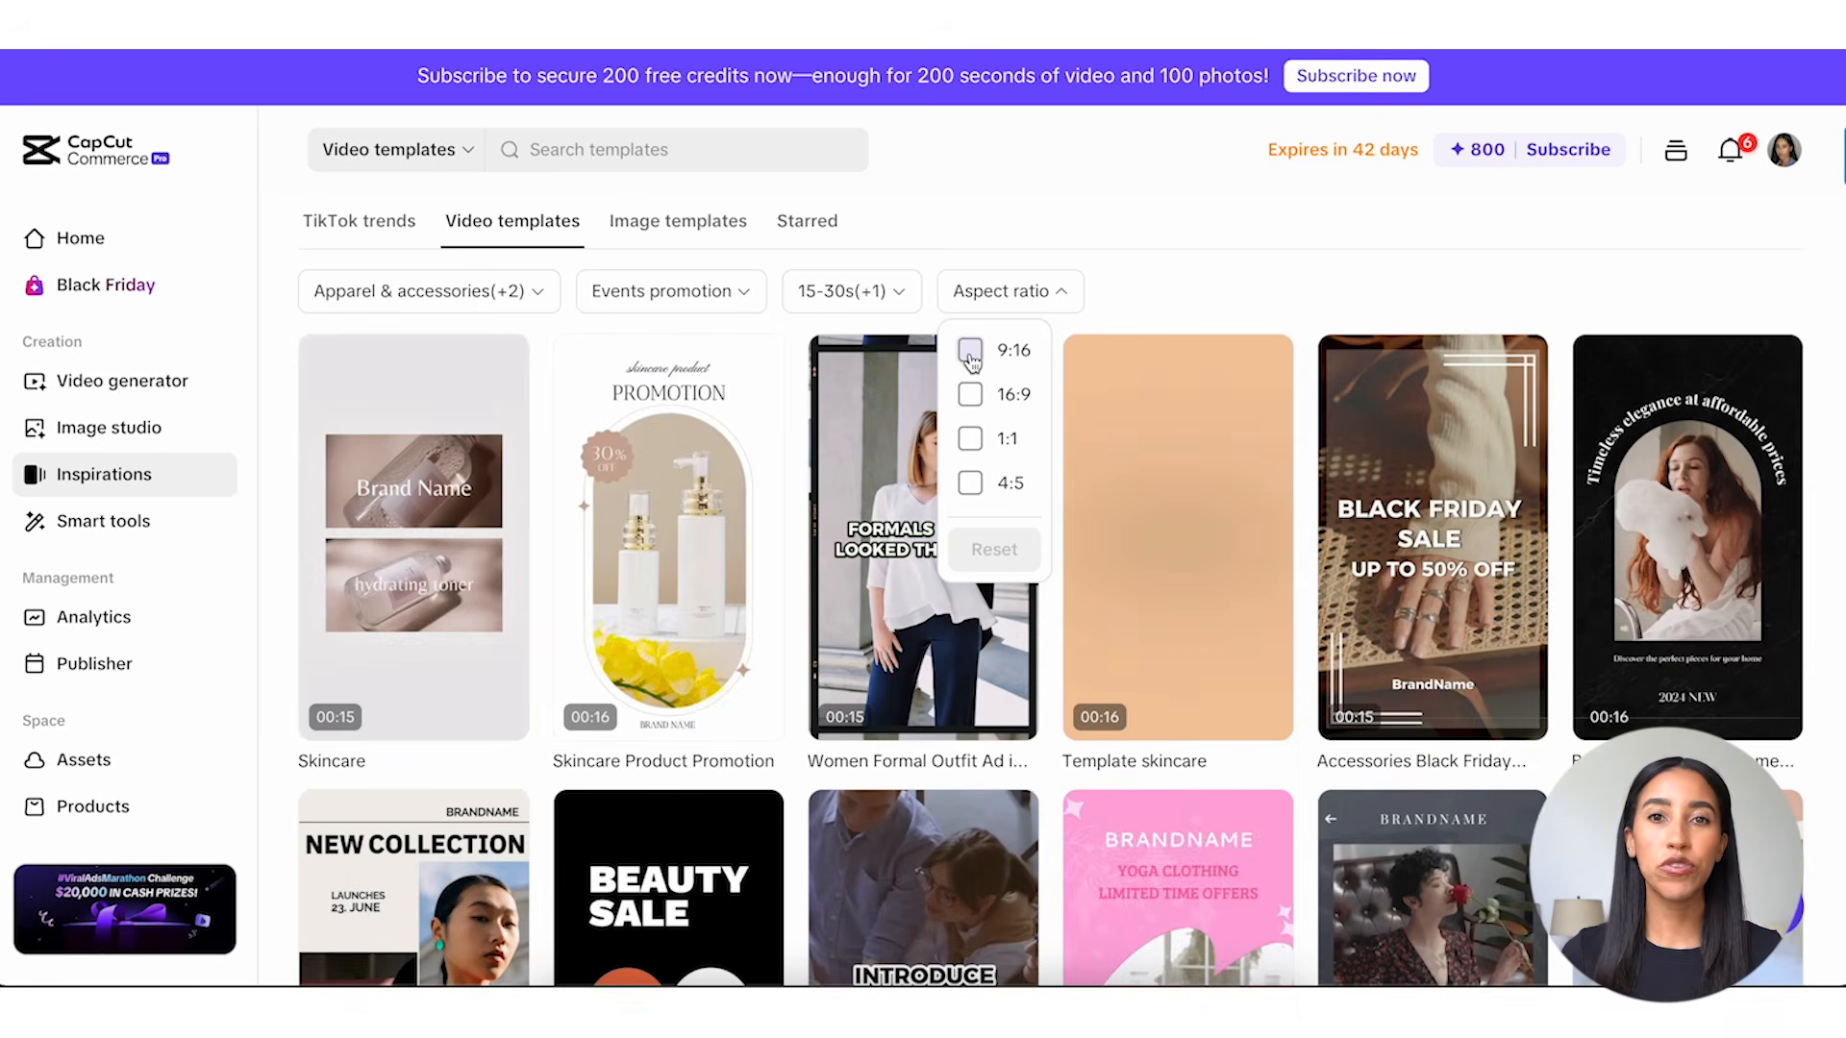
left_click(970, 352)
left_click(1146, 292)
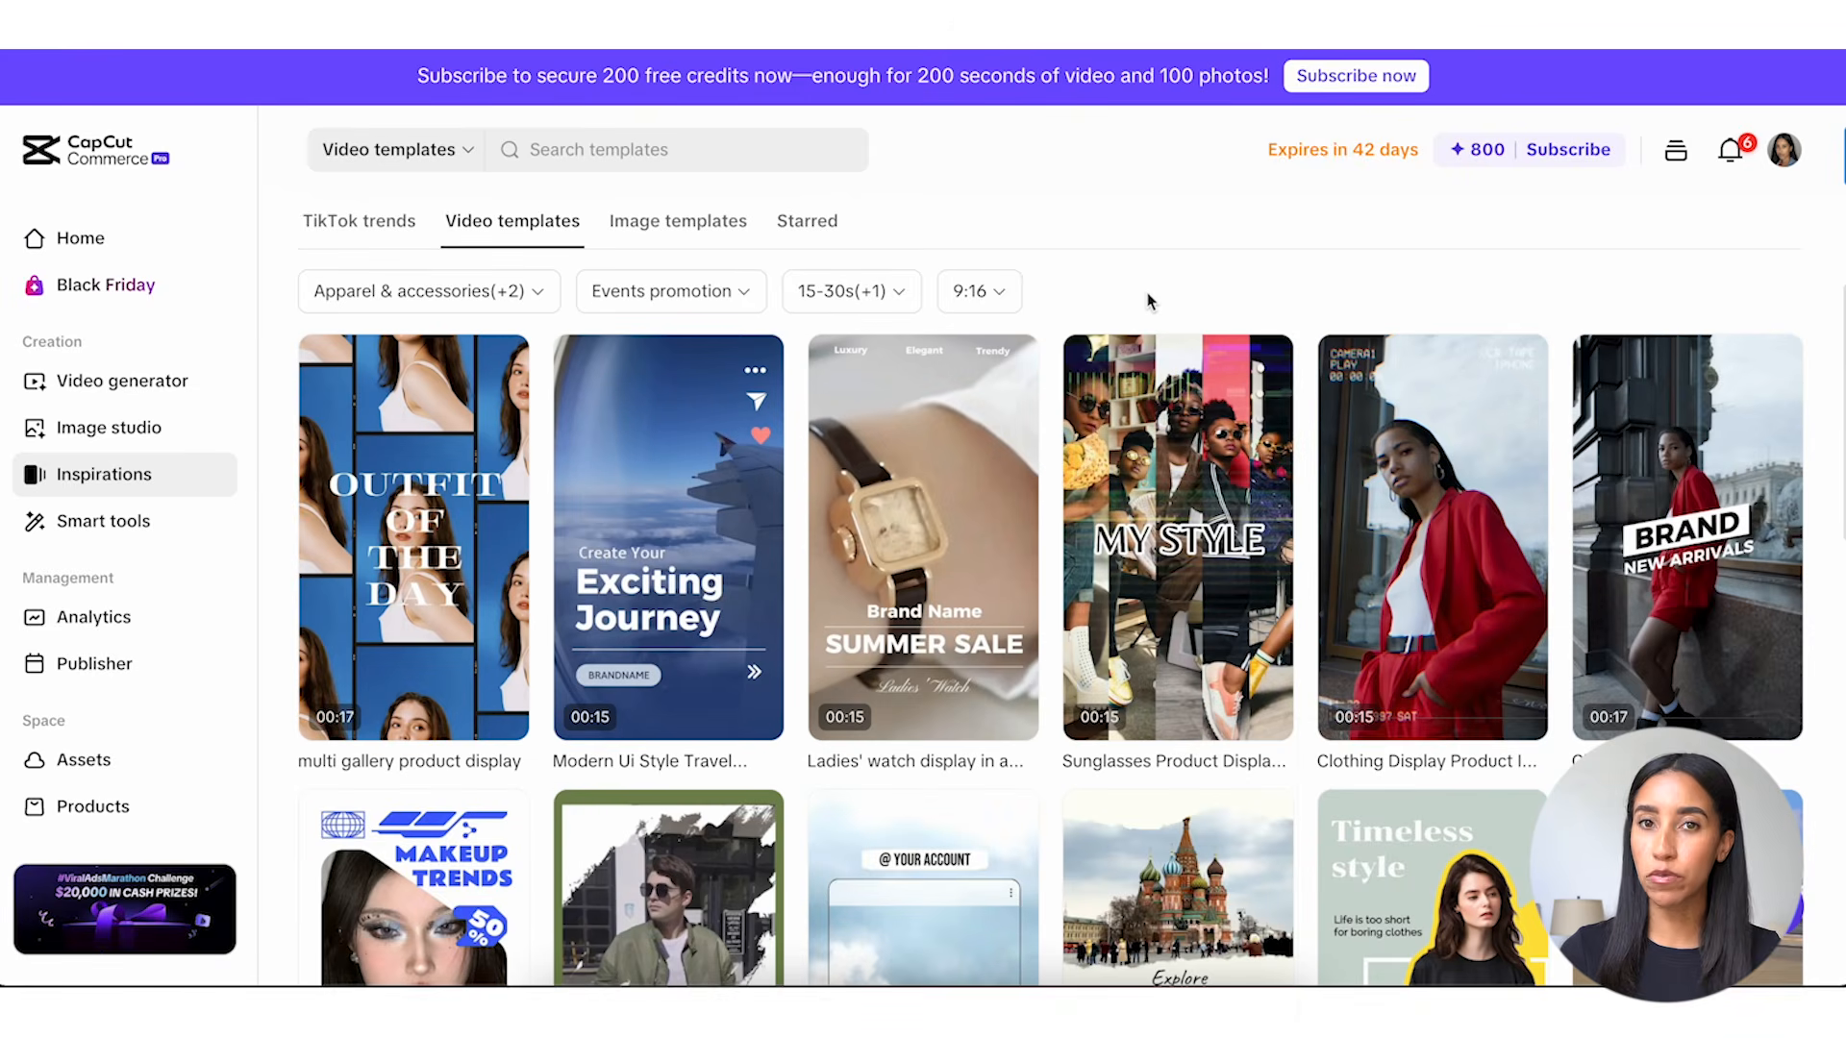
Switch to the image templates and filter them by apparel and accessories plus the next industry listed.
left_click(723, 234)
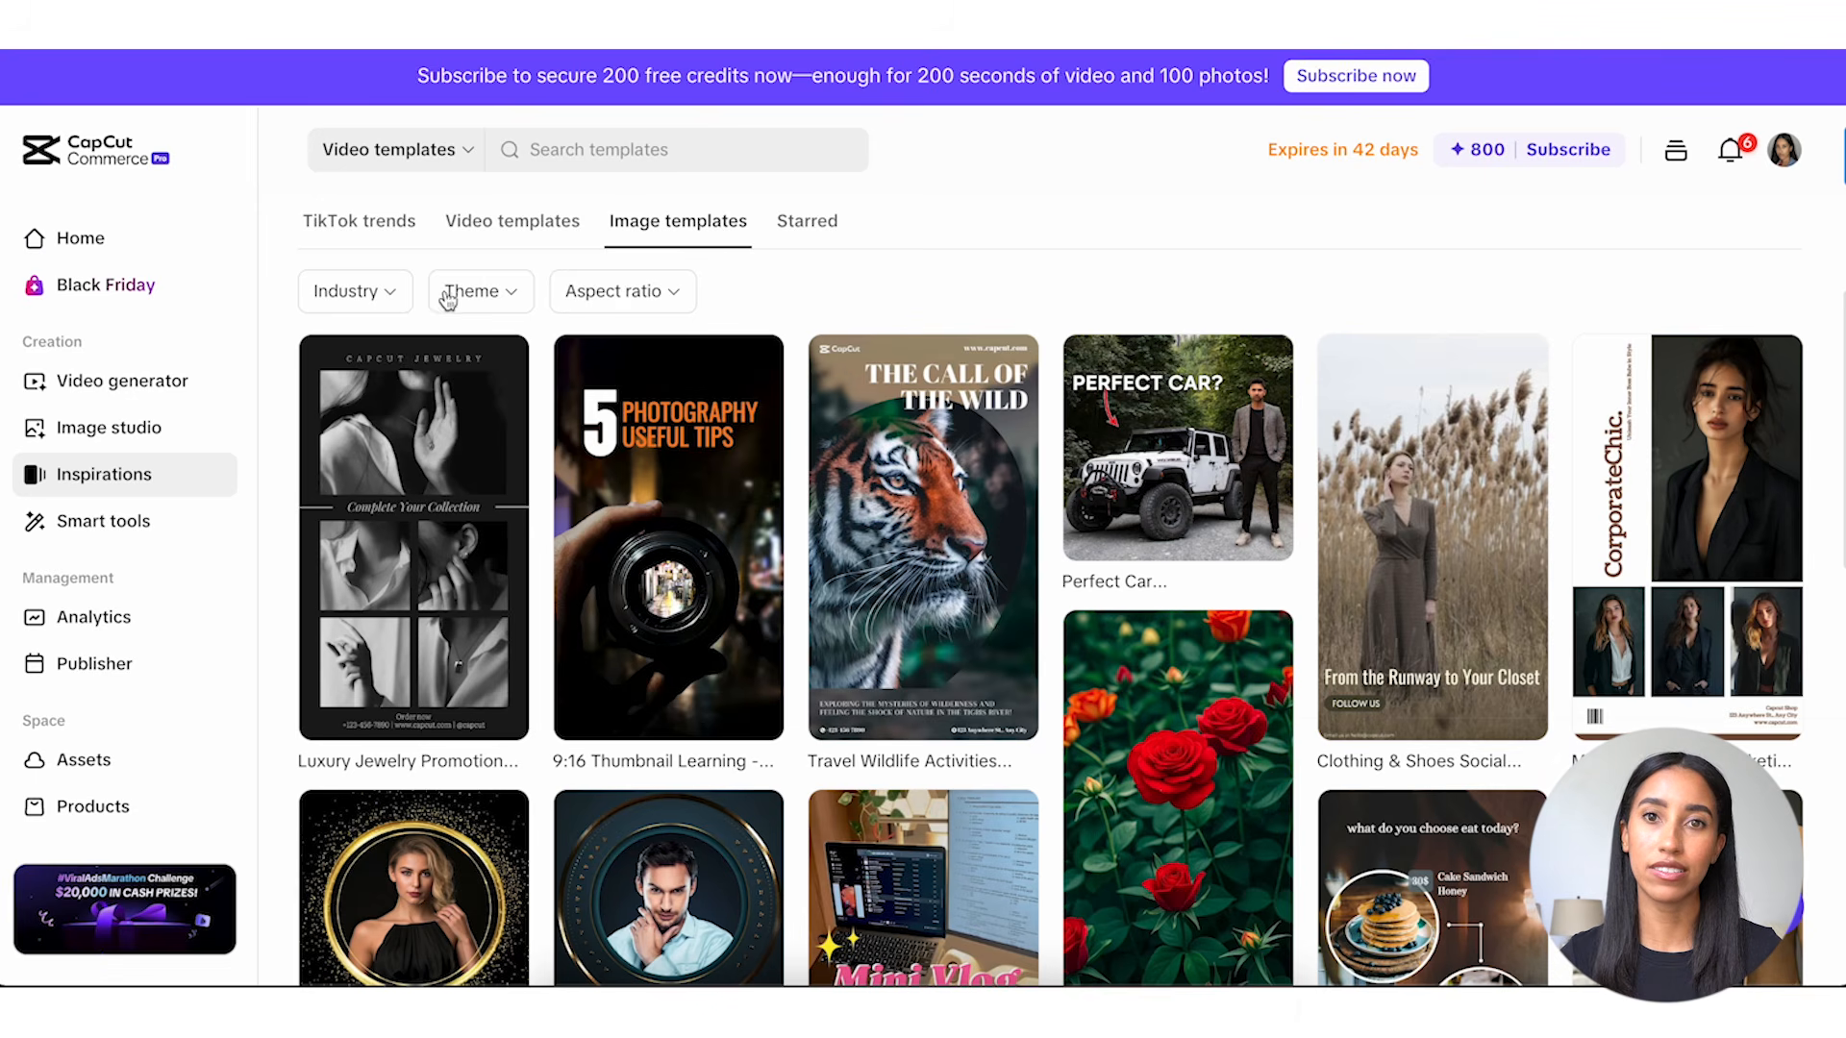
left_click(389, 293)
left_click(332, 350)
left_click(331, 394)
Restrict the image templates to the branding theme and the 9:16 aspect ratio.
left_click(626, 292)
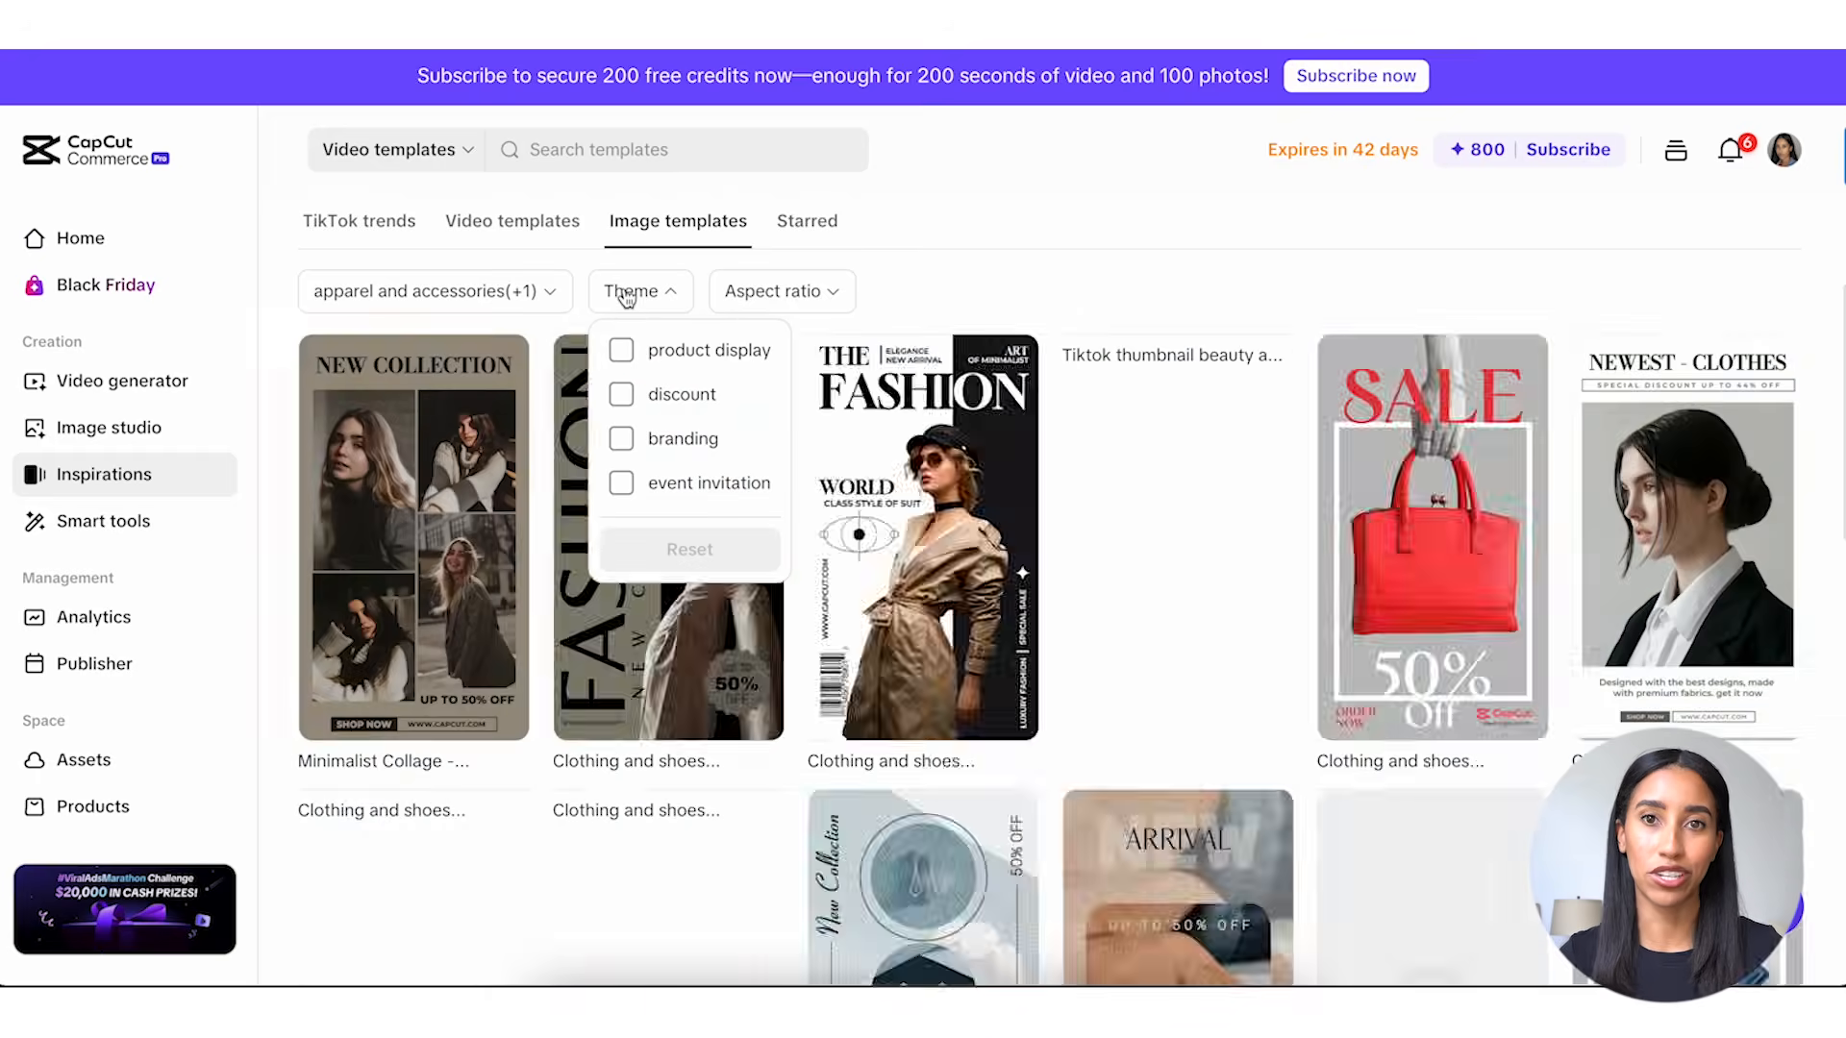
left_click(621, 441)
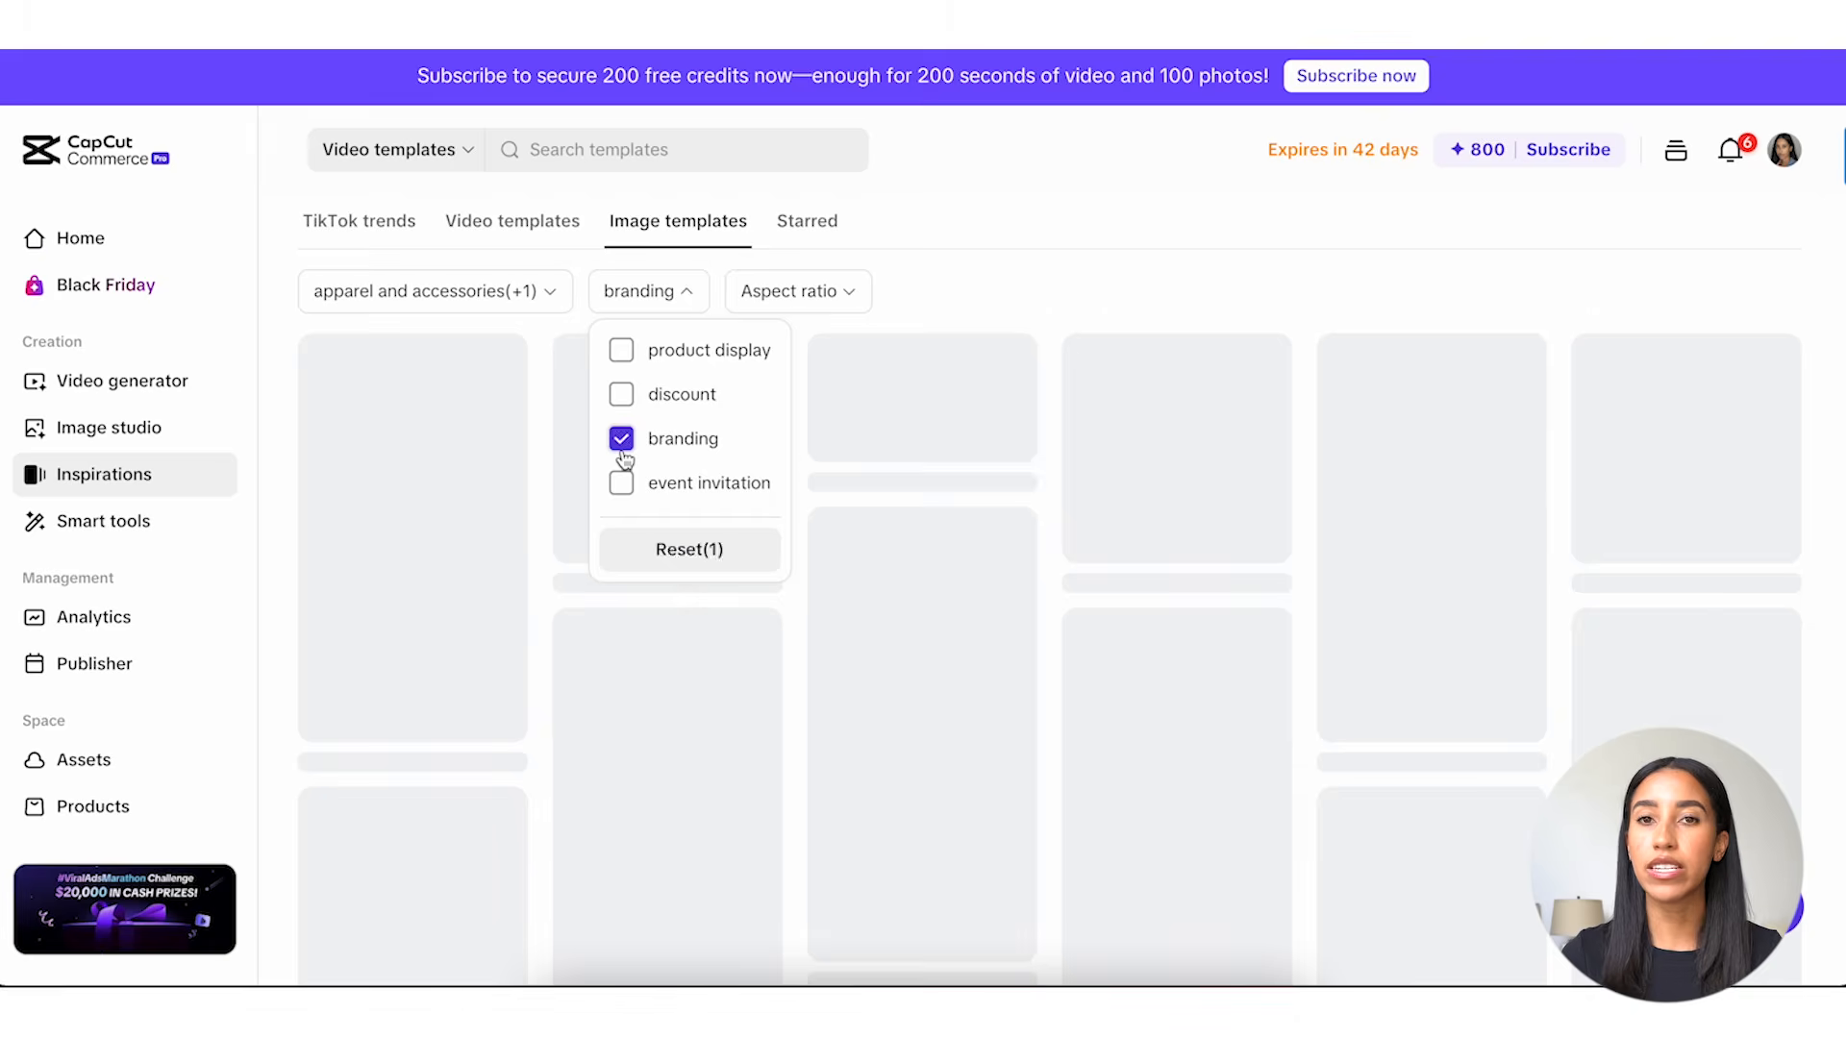
left_click(790, 300)
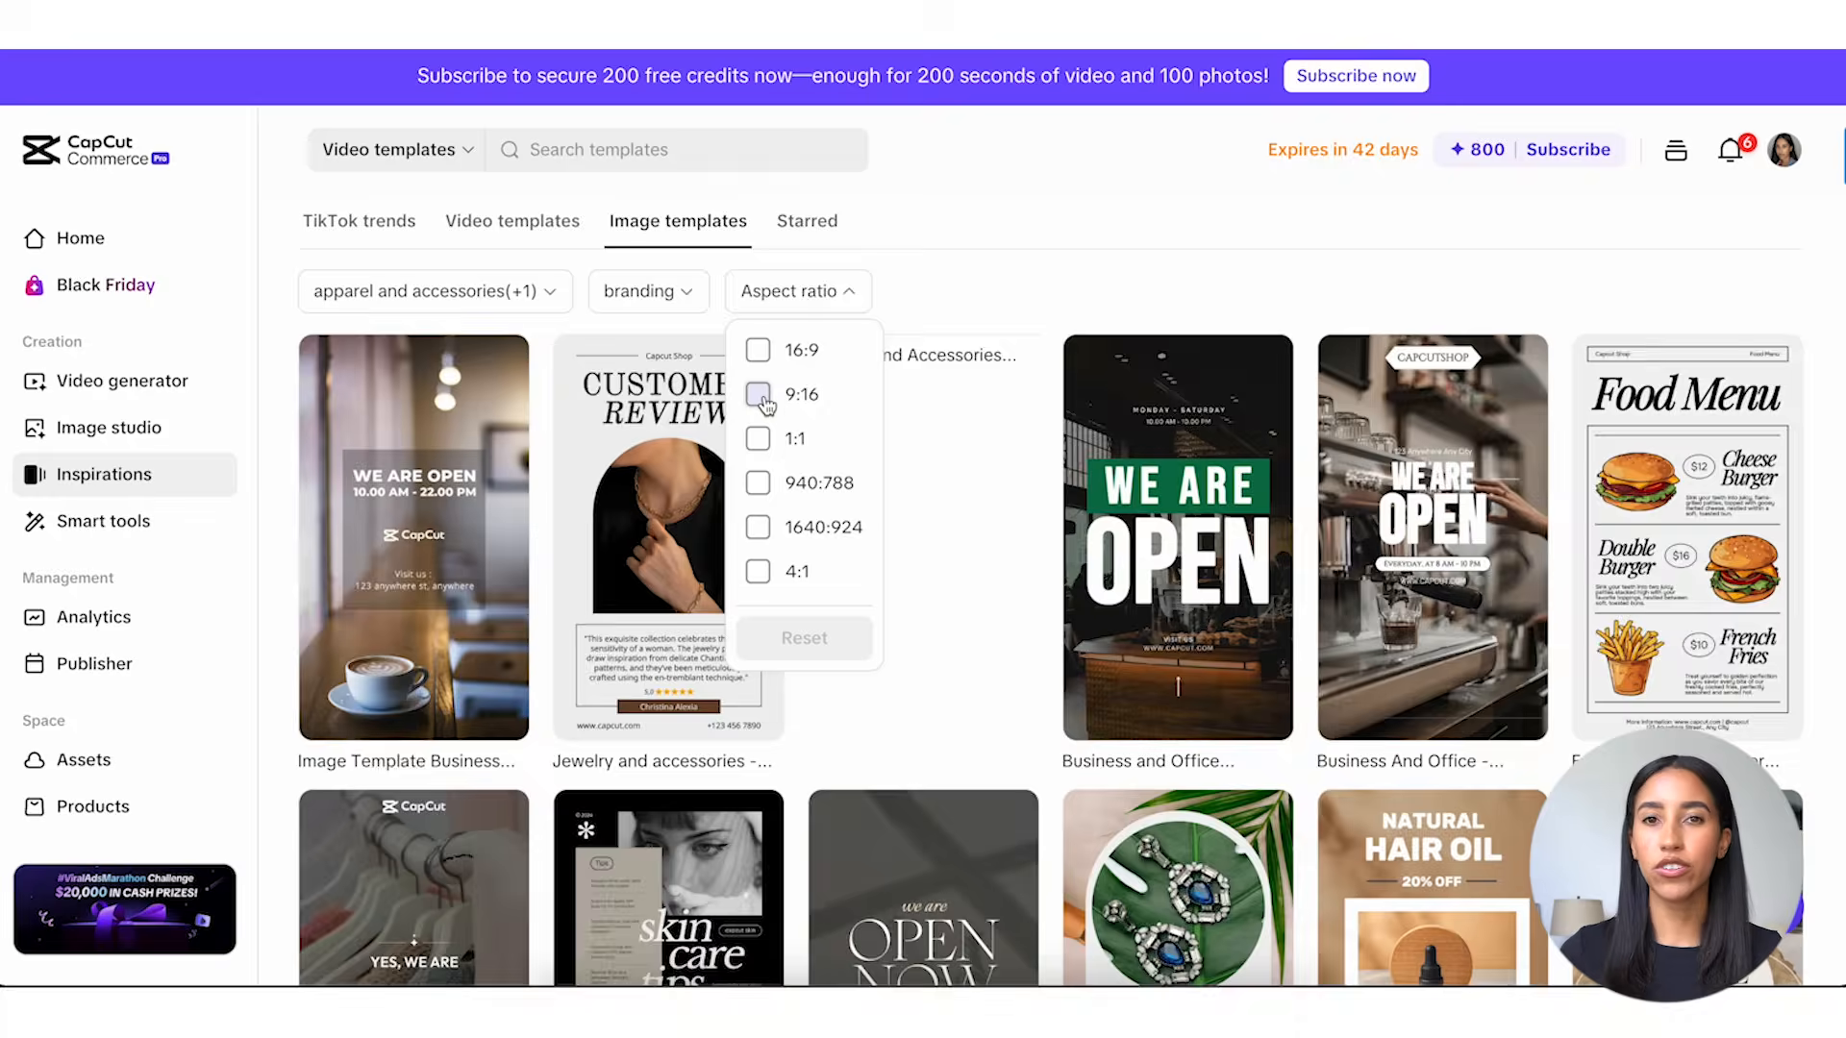
left_click(757, 394)
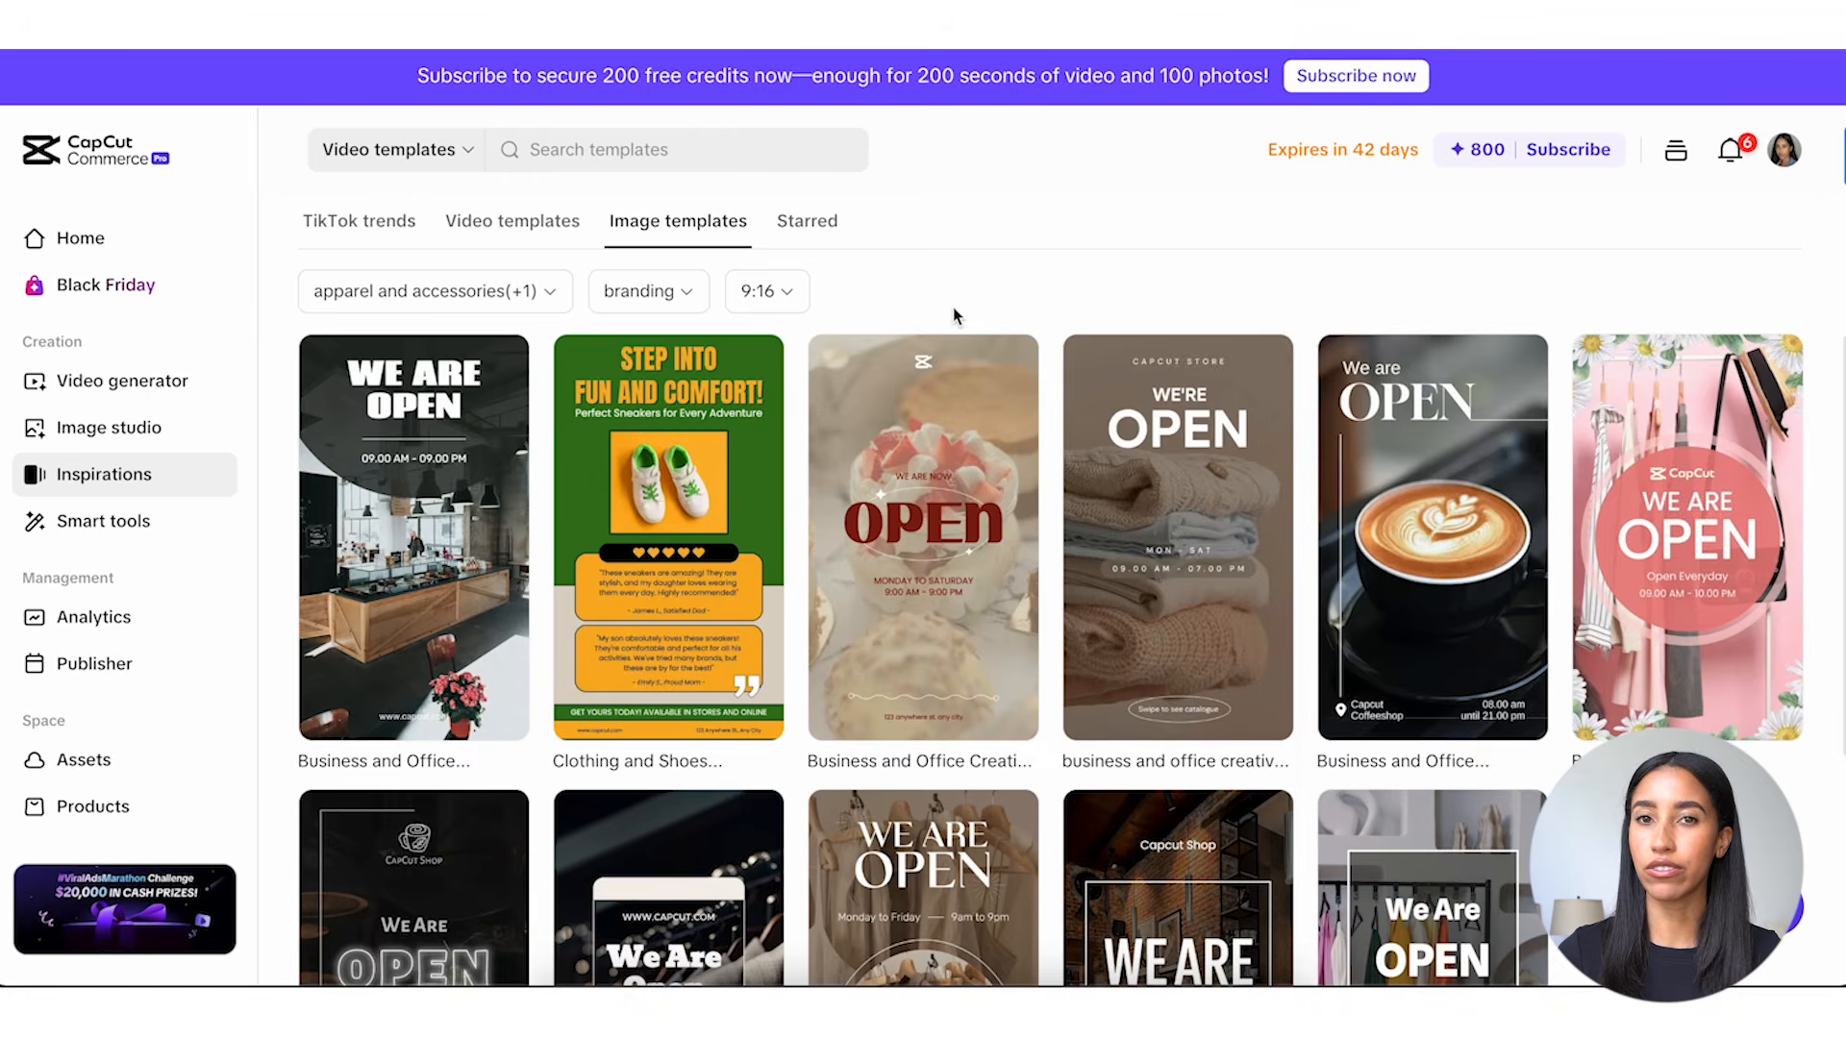
Star the "We Are Open" clothing-rack and Capcut Shop image templates, and view the starred templates.
scroll(953, 309, "down", 3)
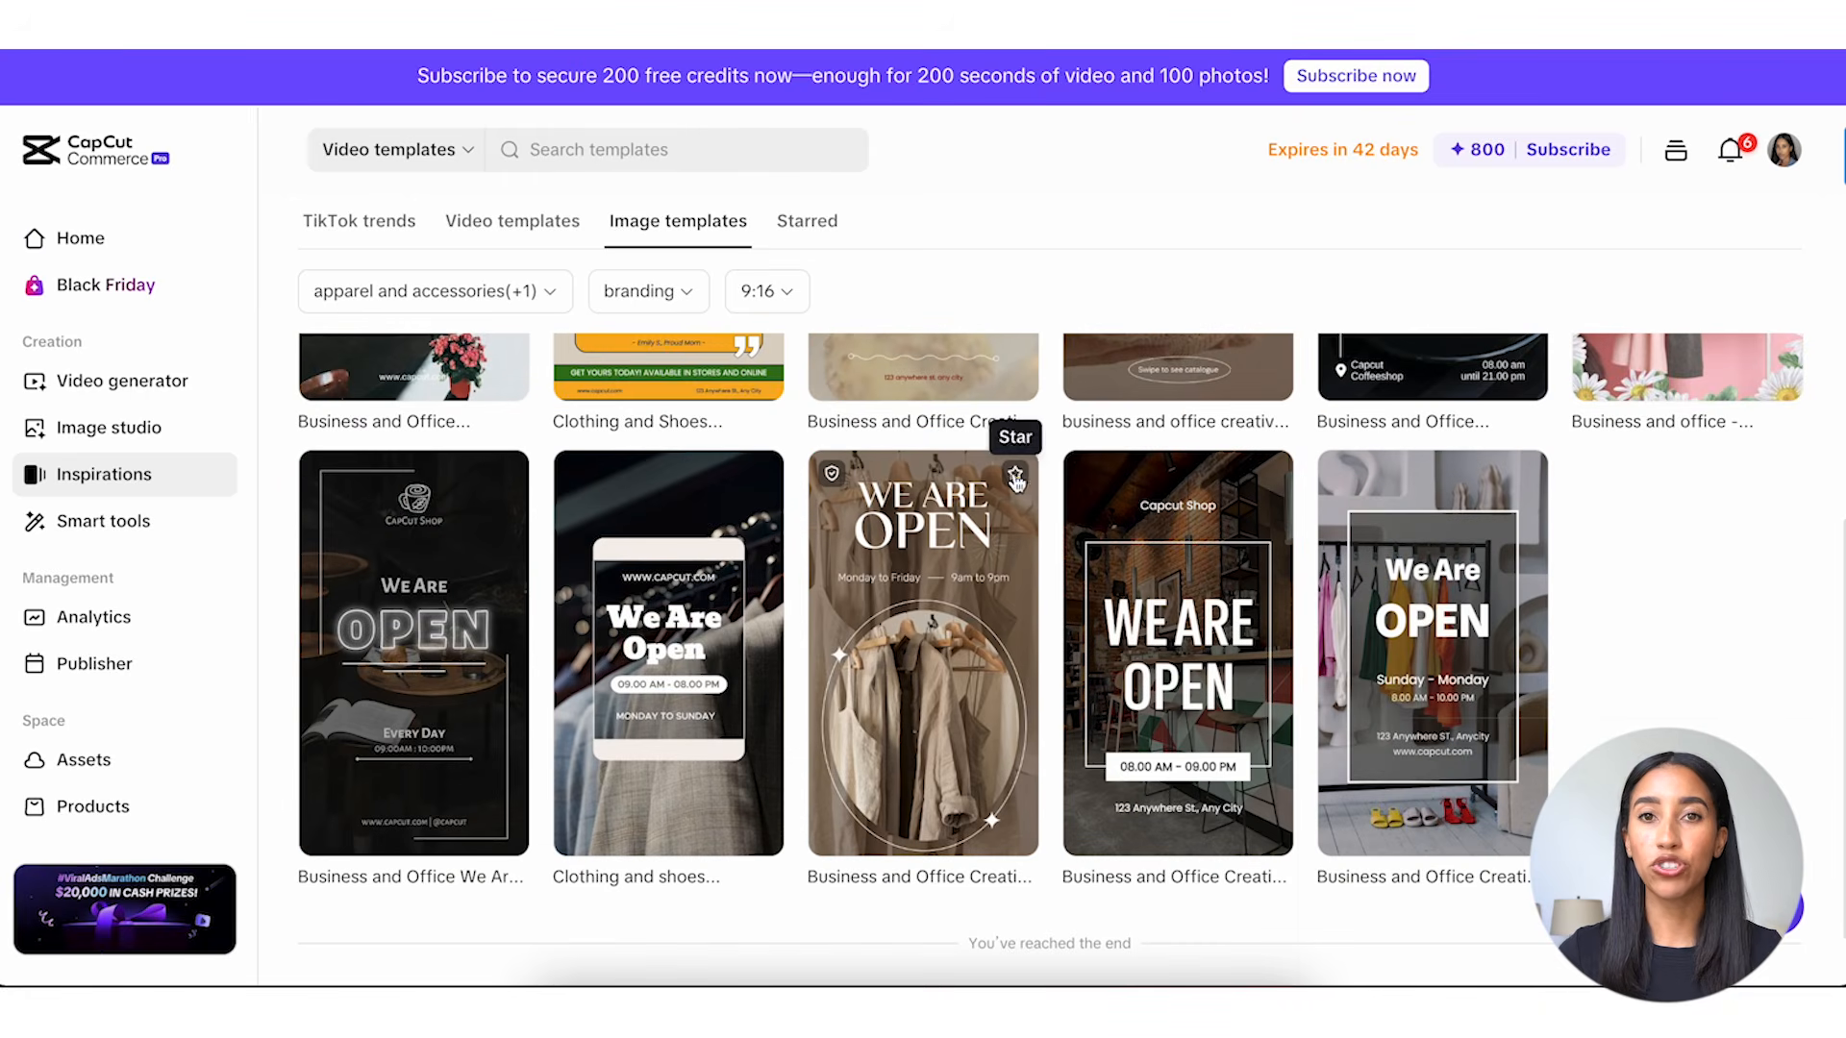
left_click(1015, 474)
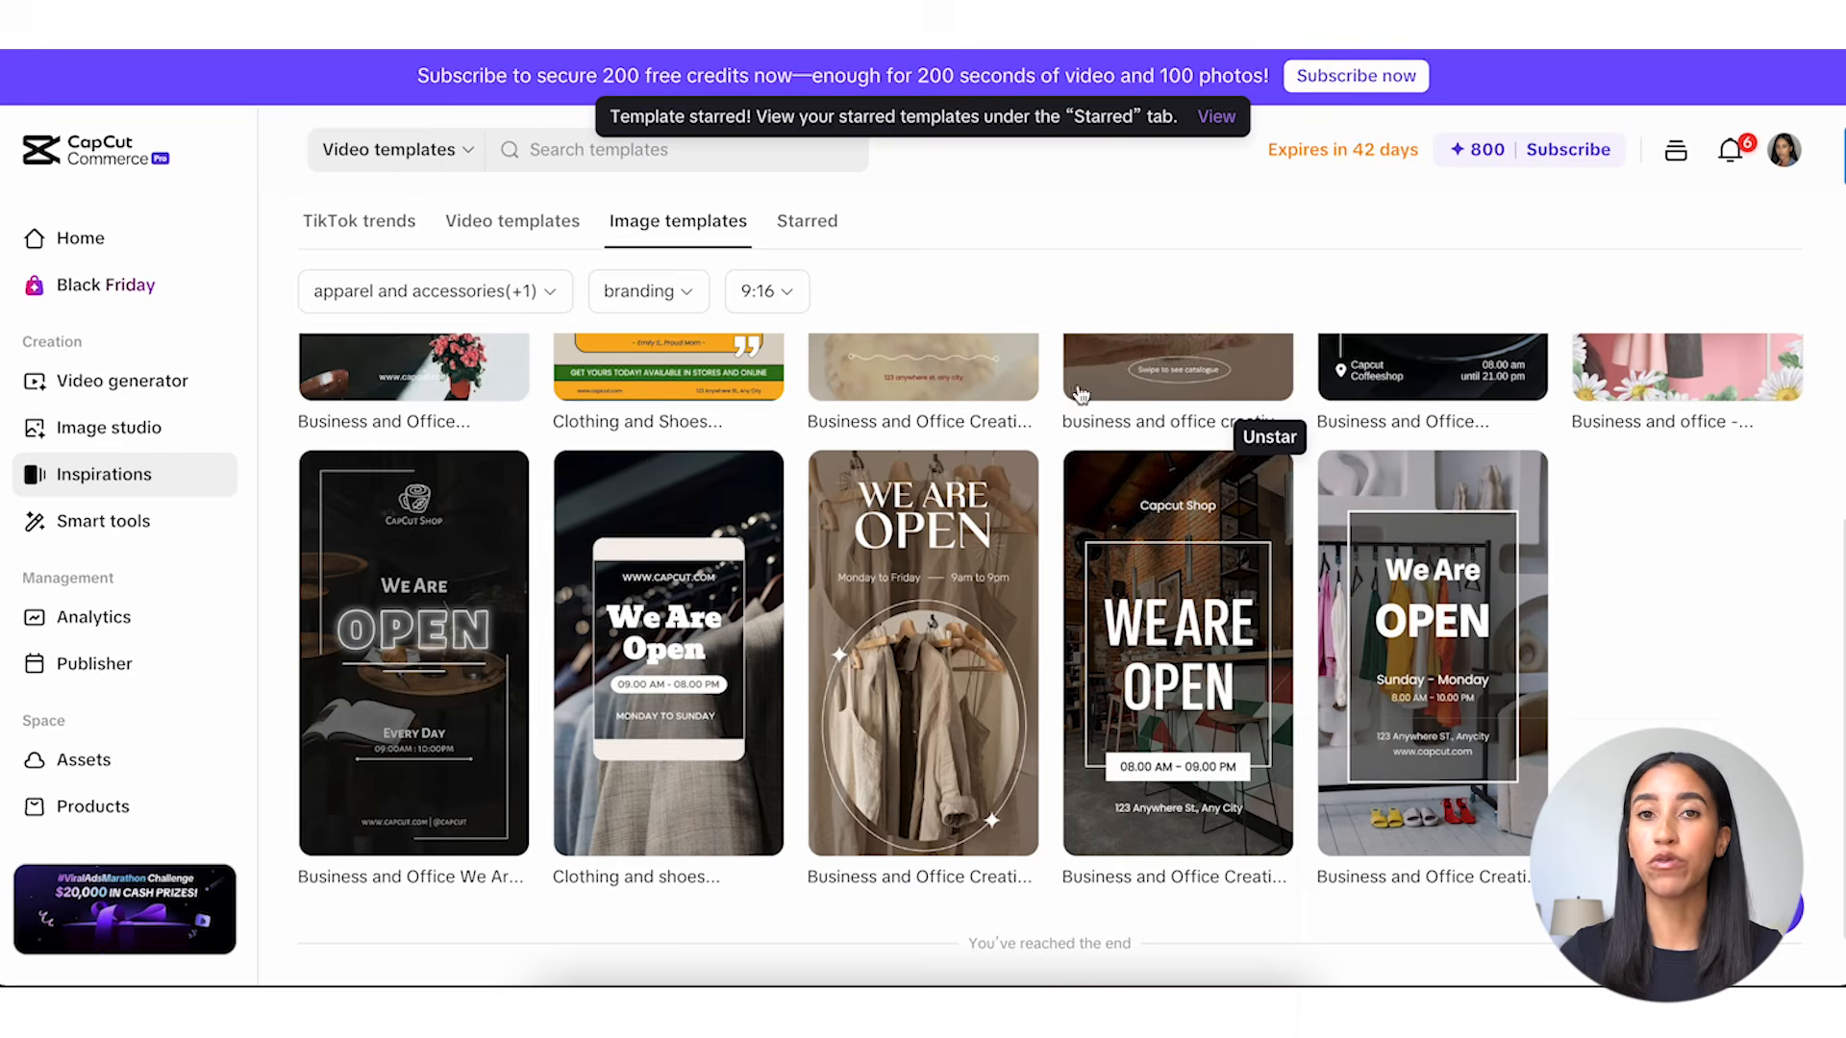
left_click(820, 228)
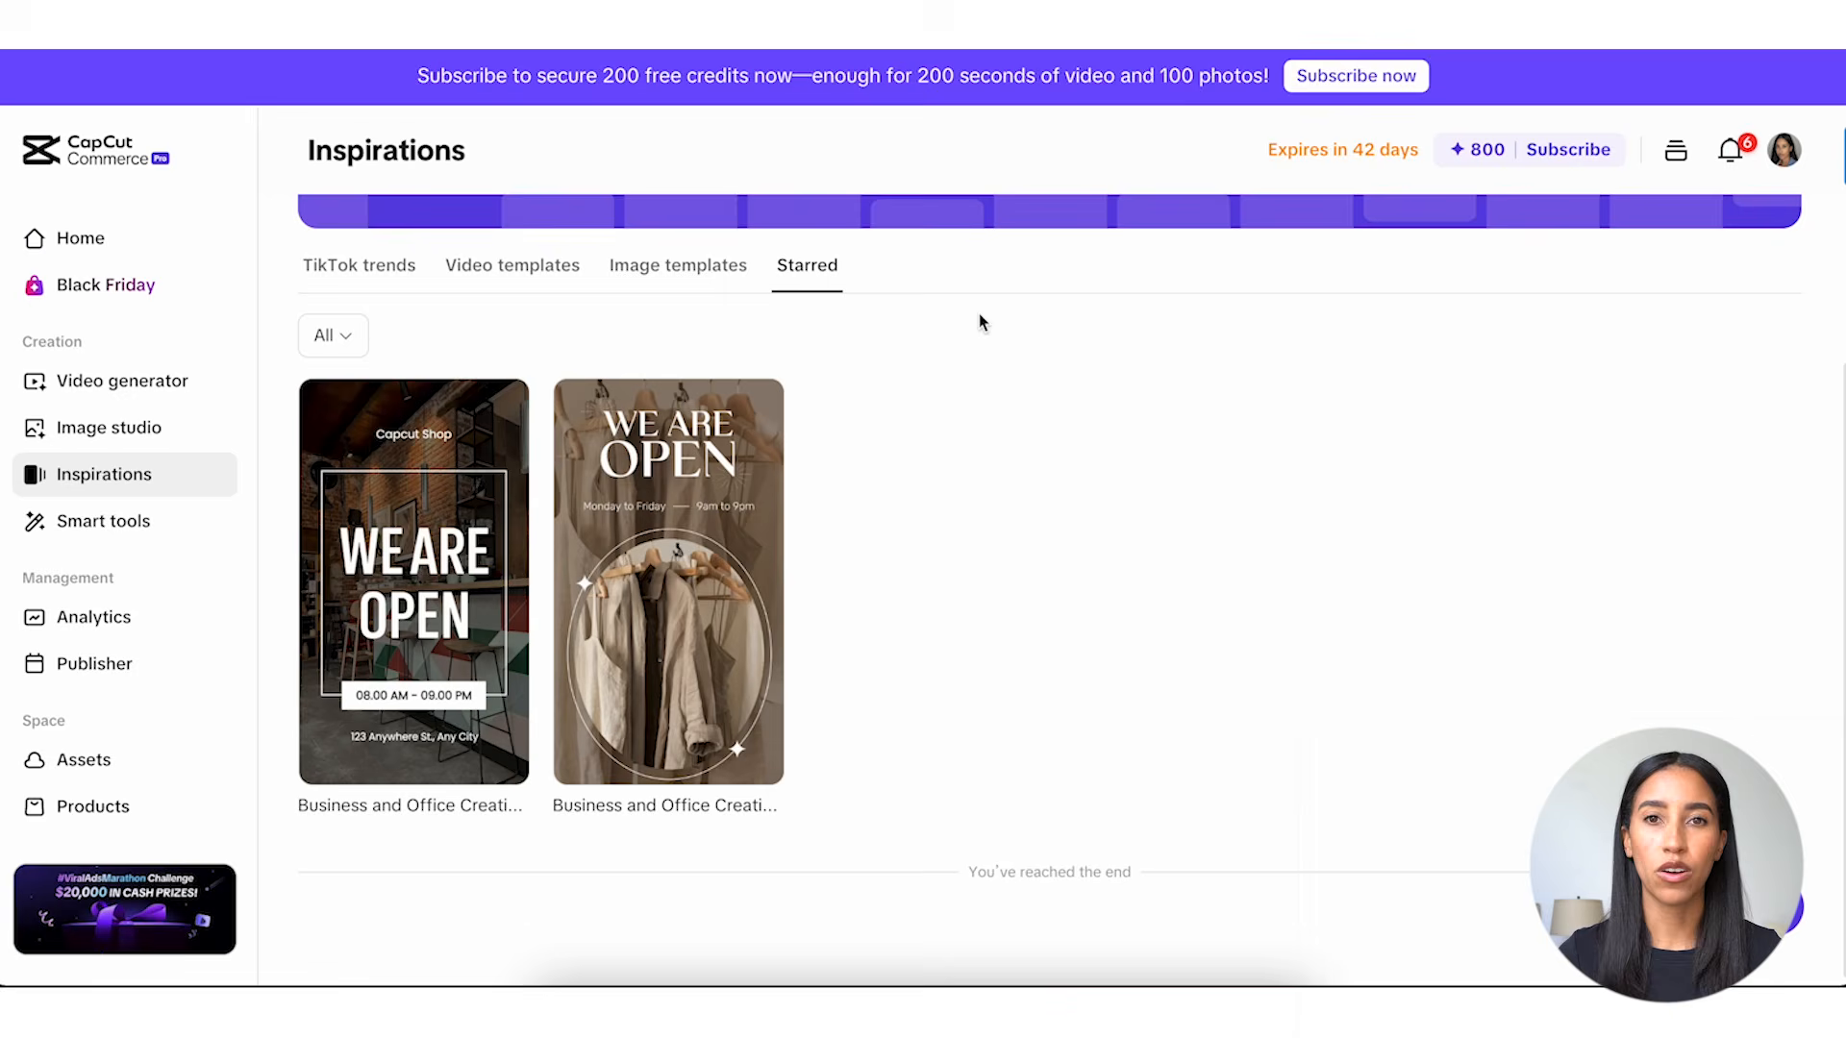
Review the commercial-use terms of the "multi gallery product display" video template and use that template.
left_click(571, 281)
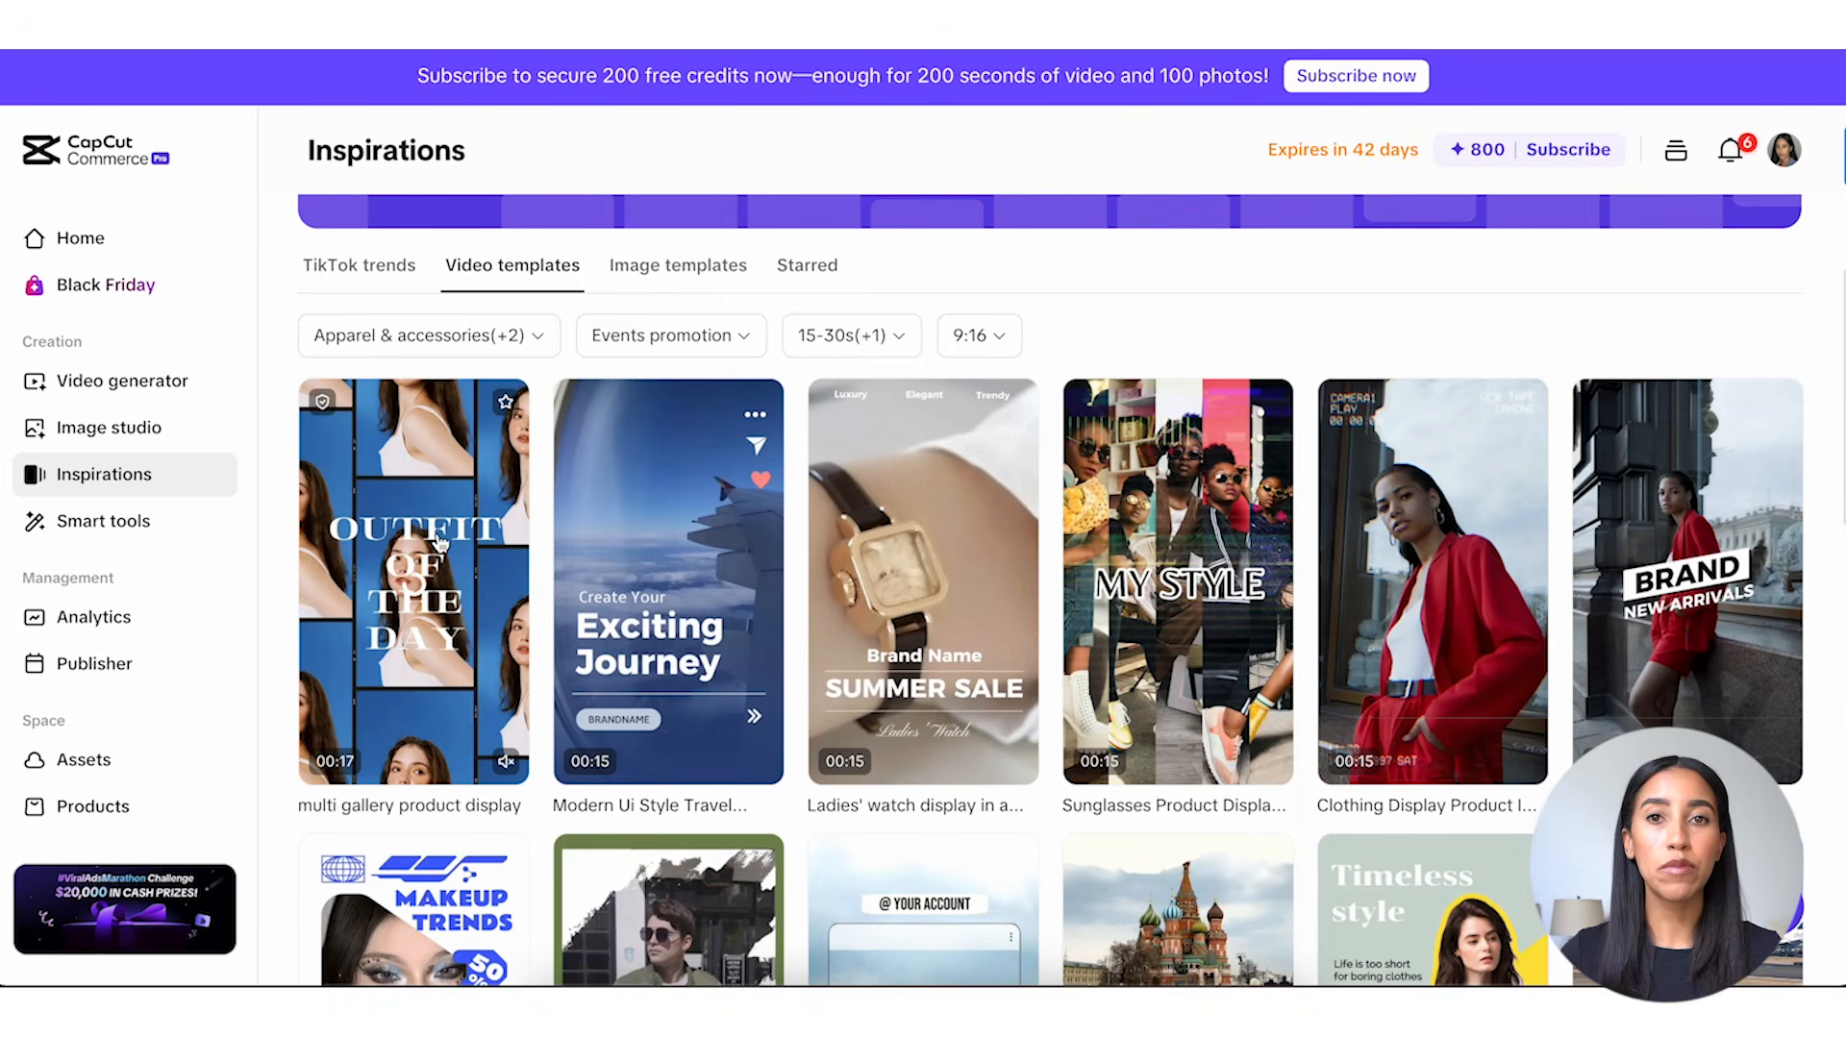
left_click(438, 540)
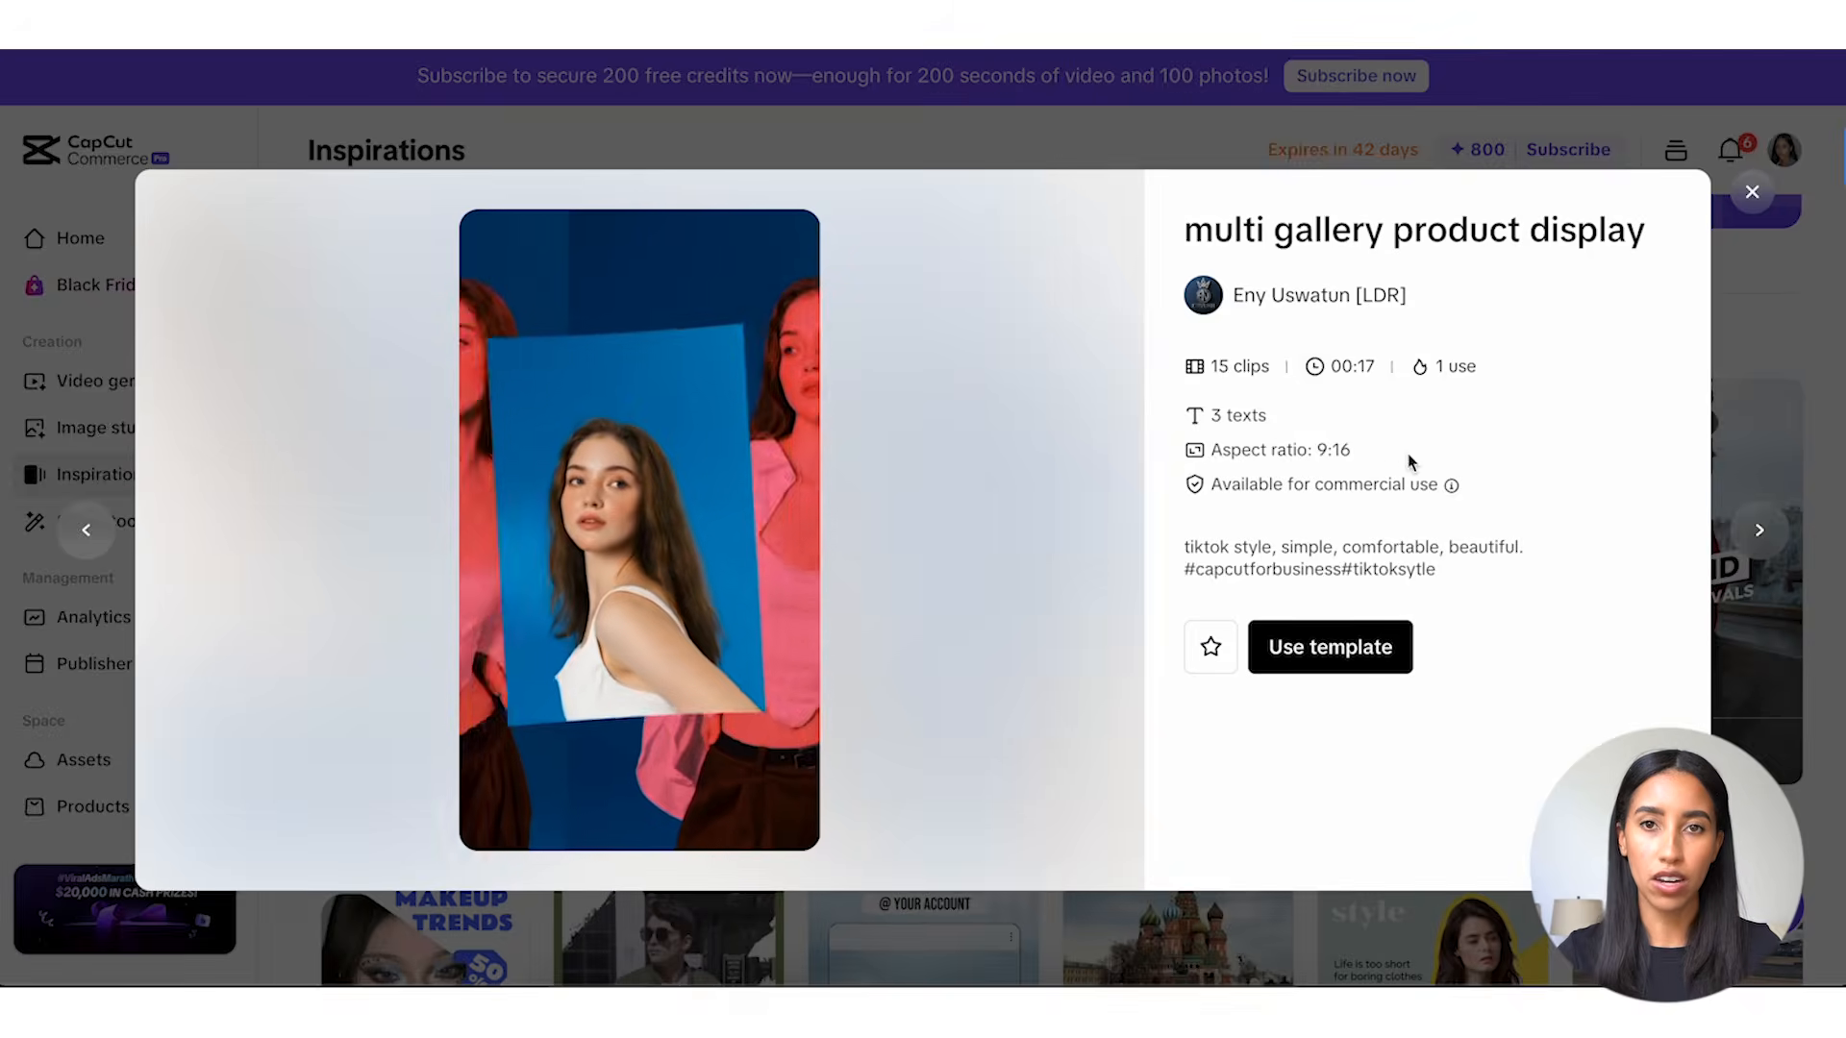
left_click(1453, 490)
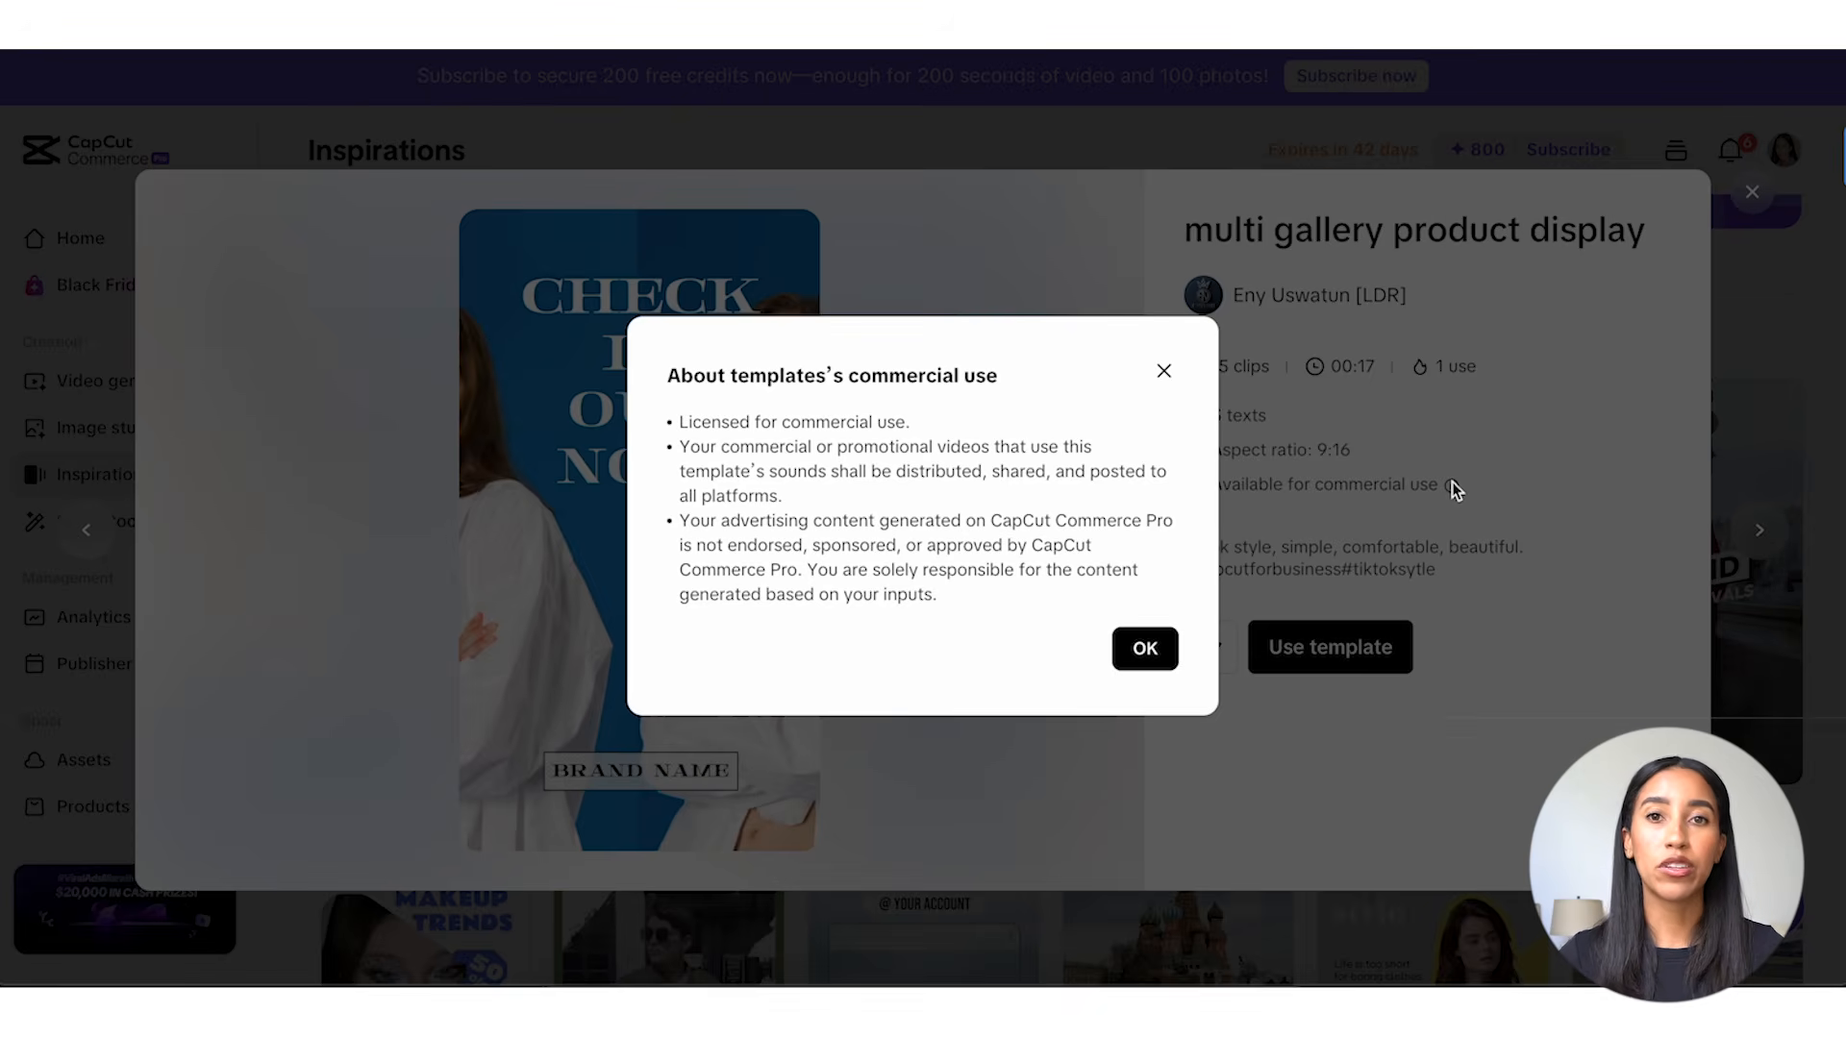
left_click(1154, 651)
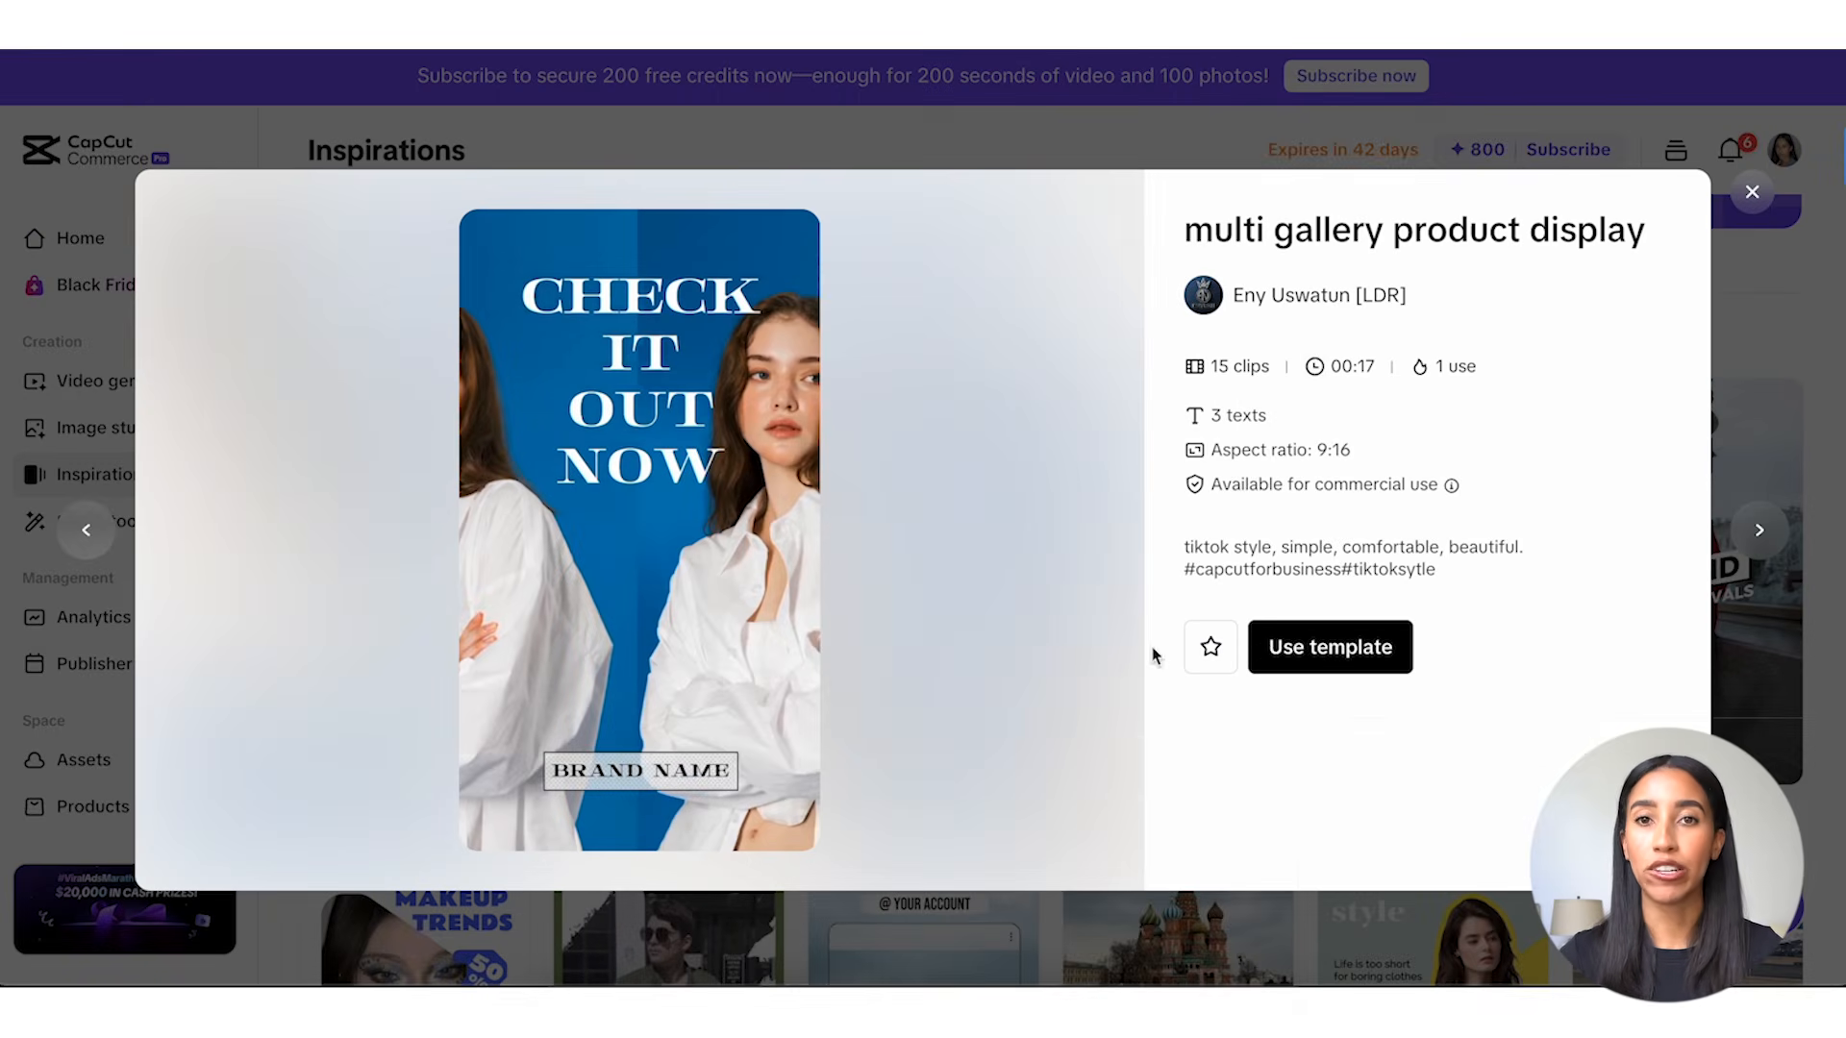
left_click(1288, 647)
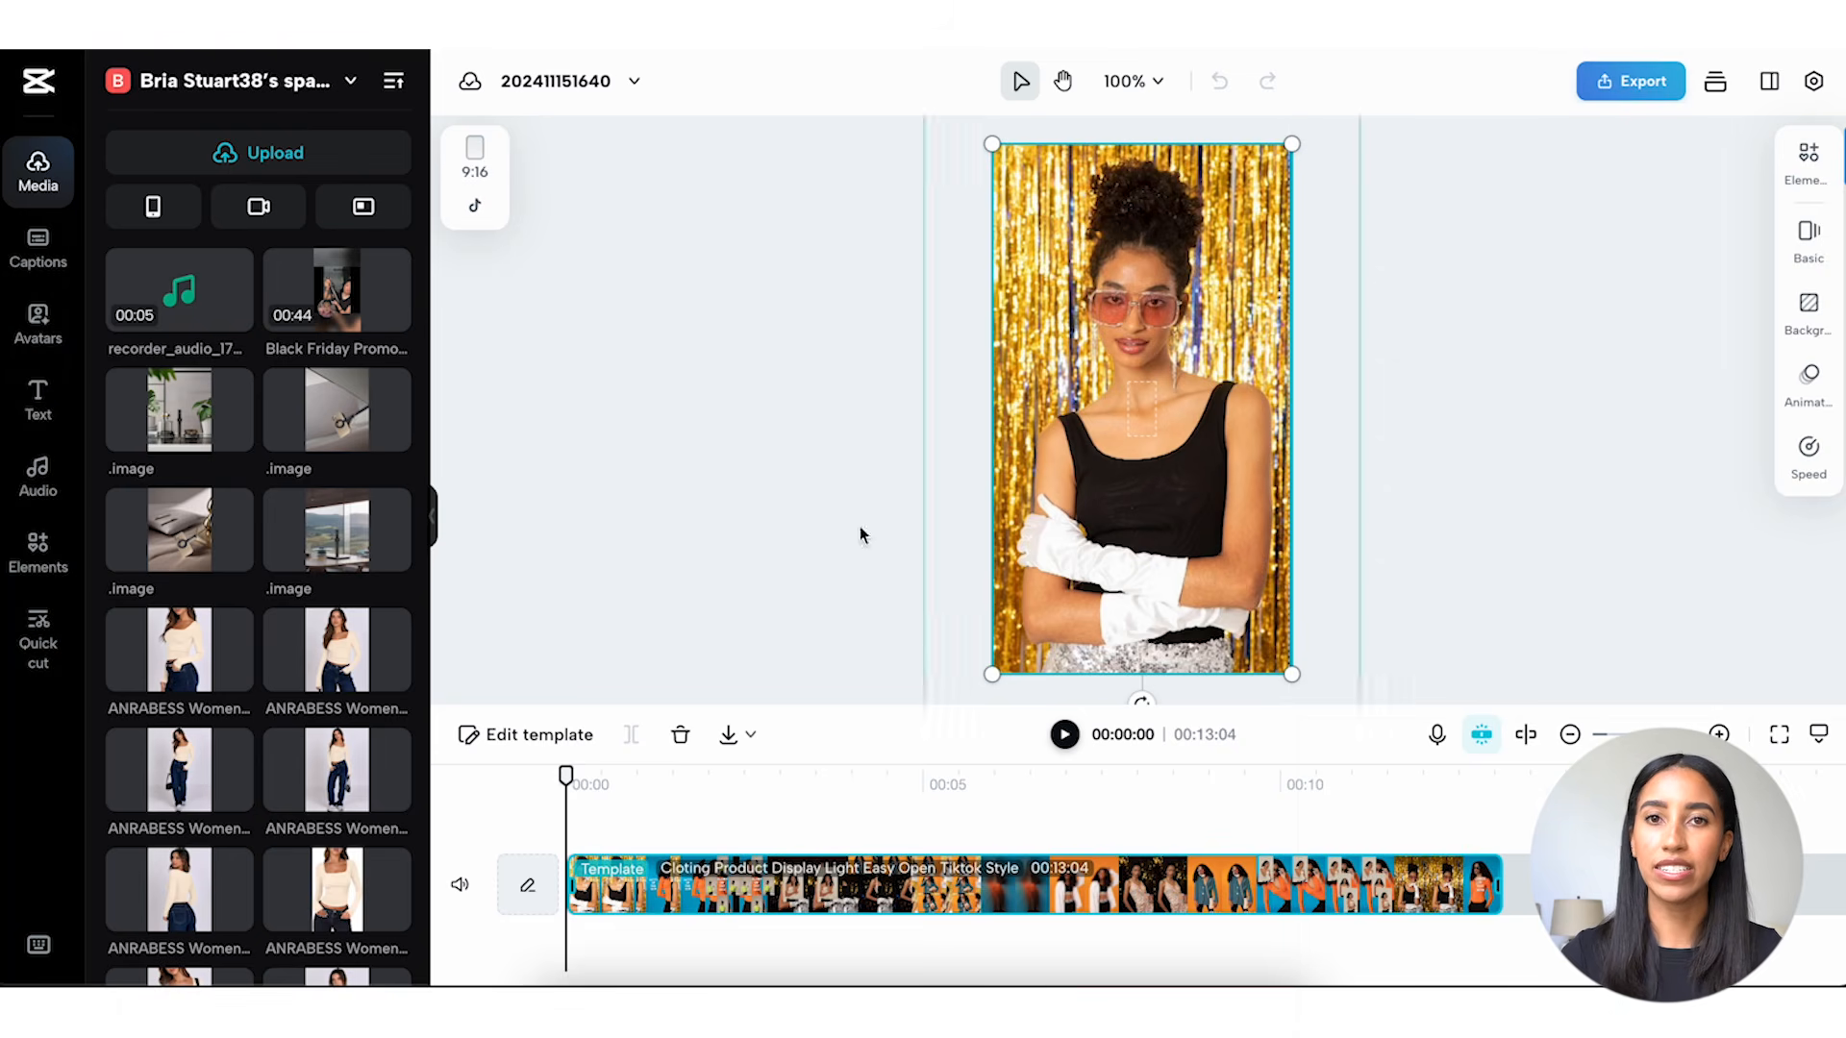
Examine the template's replaceable clips in template editing mode, then return to the main timeline.
left_click(552, 736)
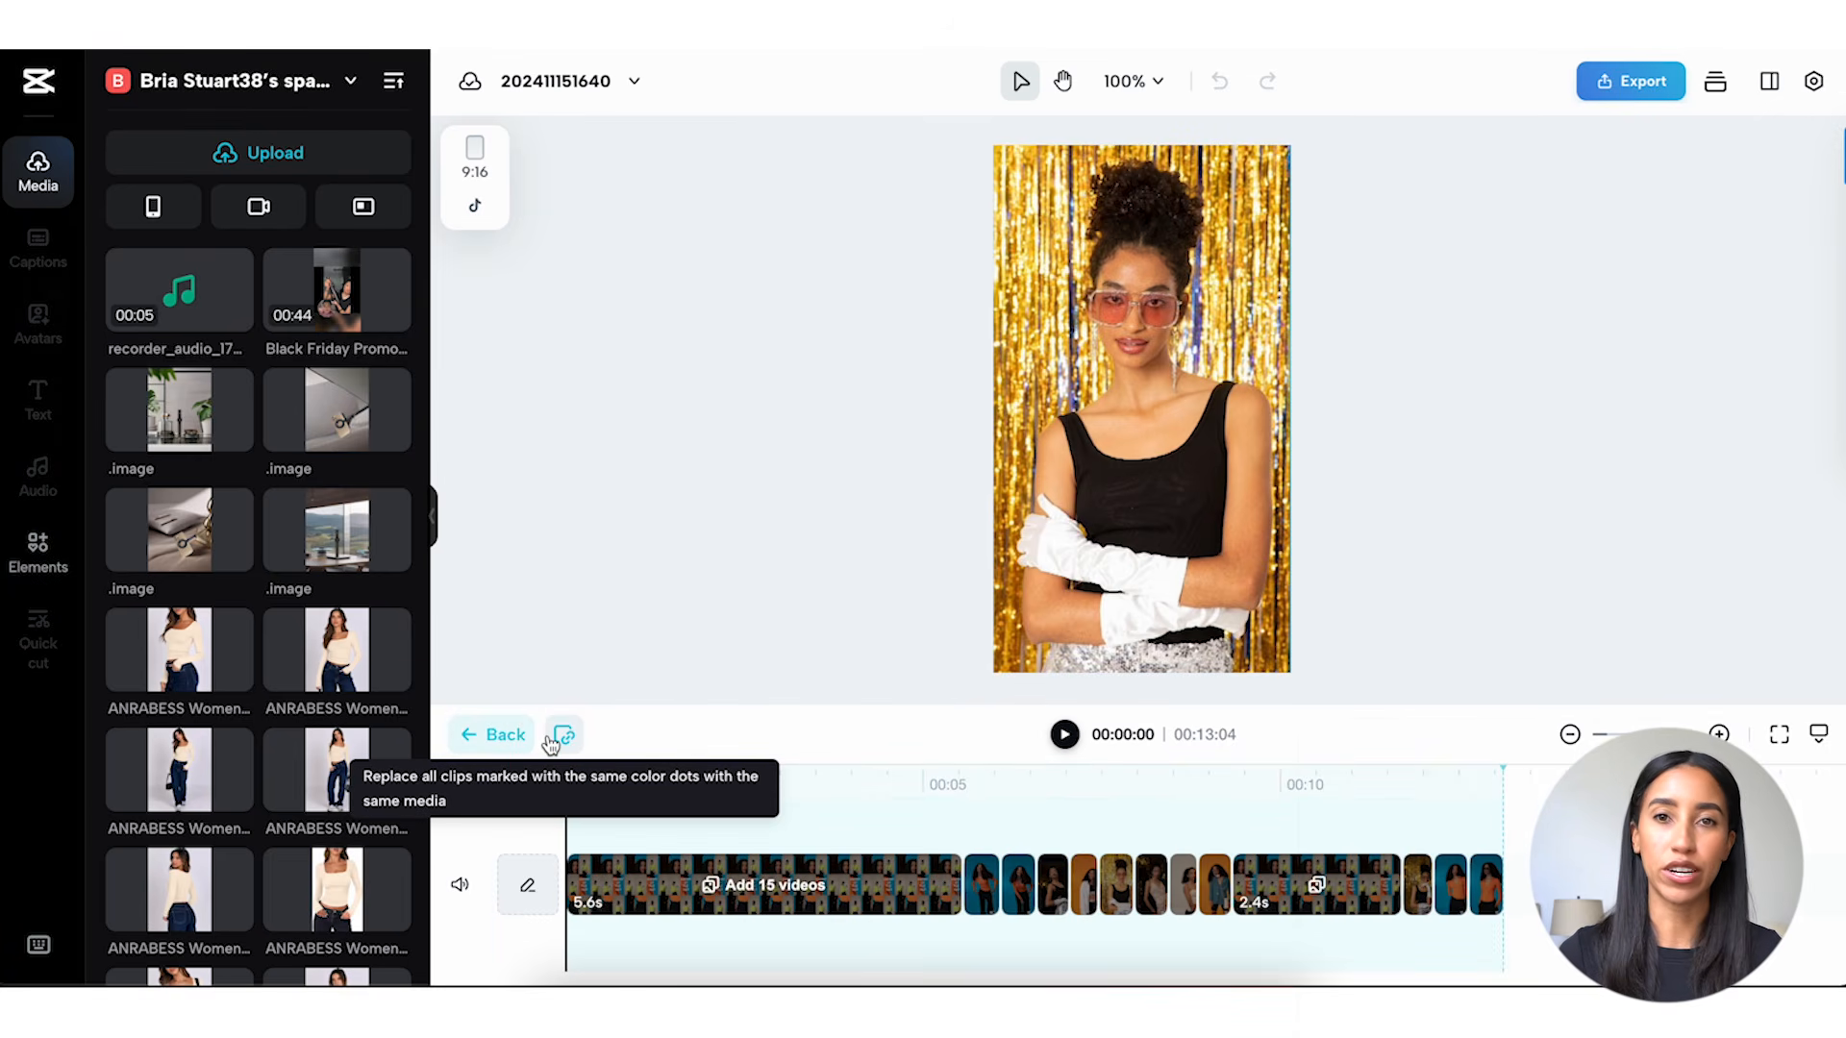
left_click(690, 904)
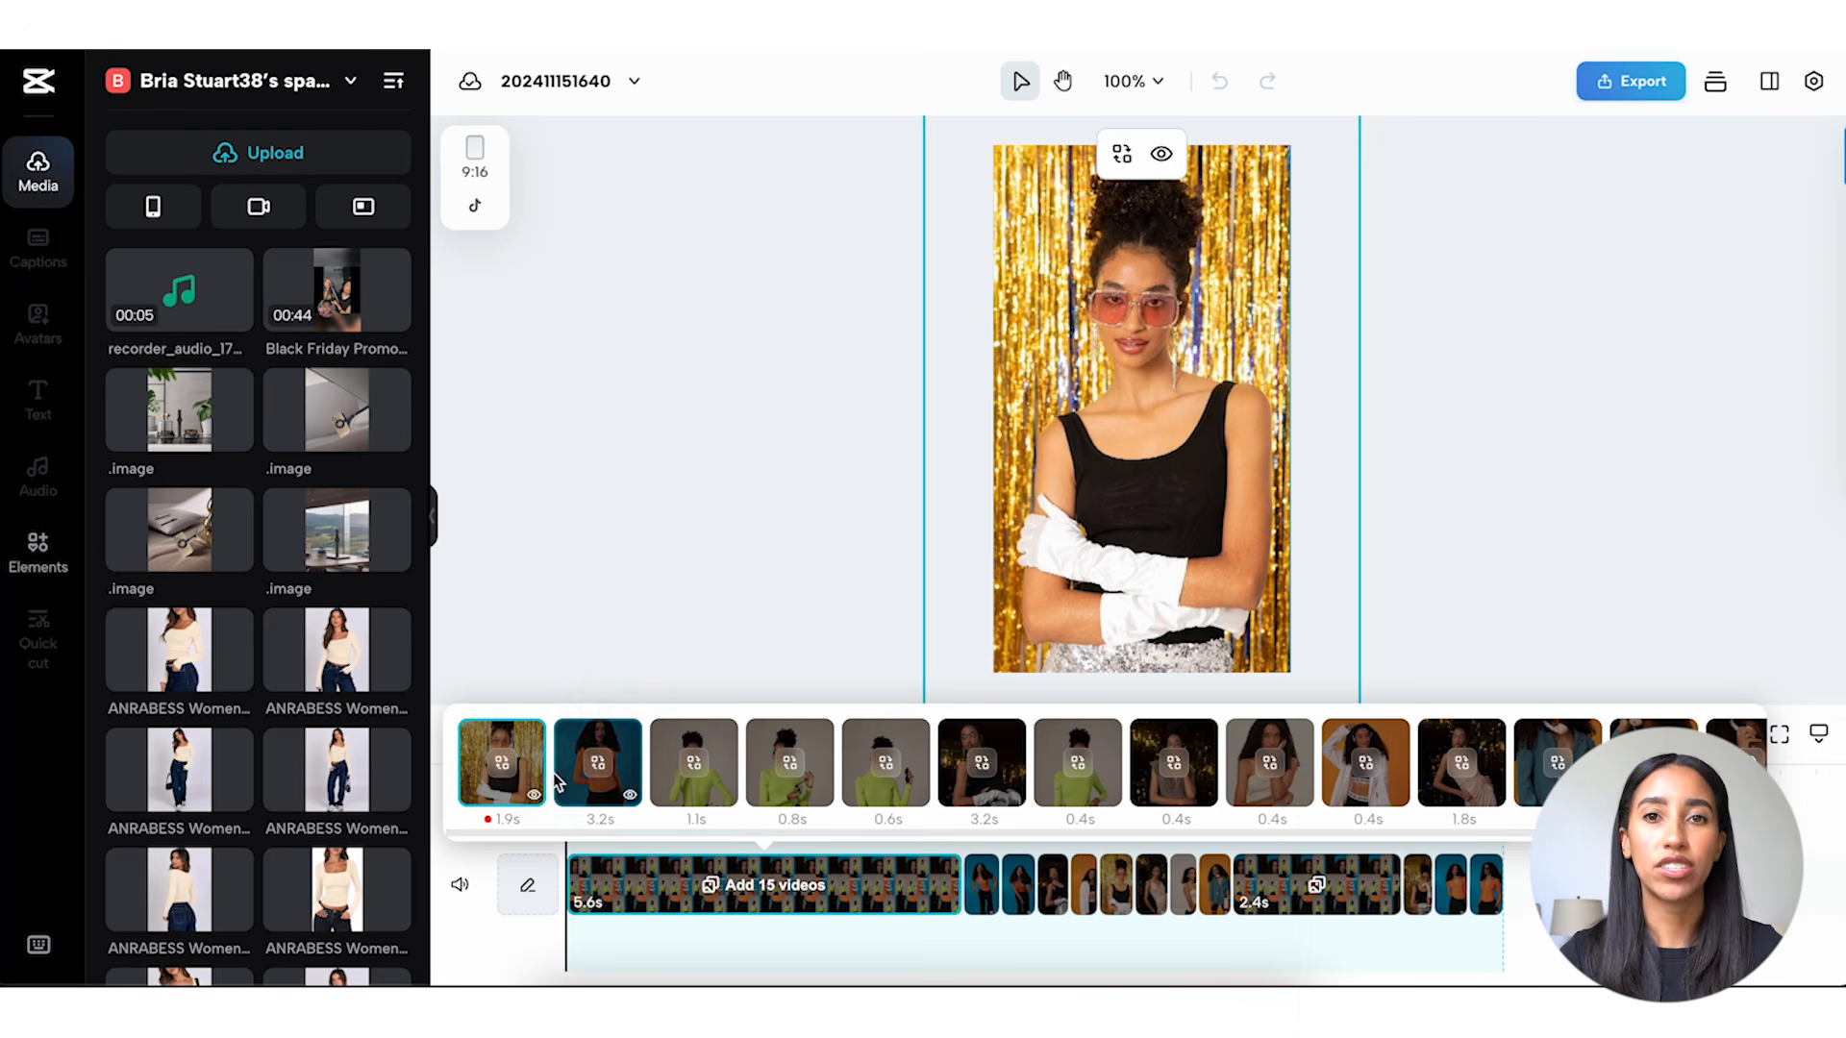
left_click(553, 644)
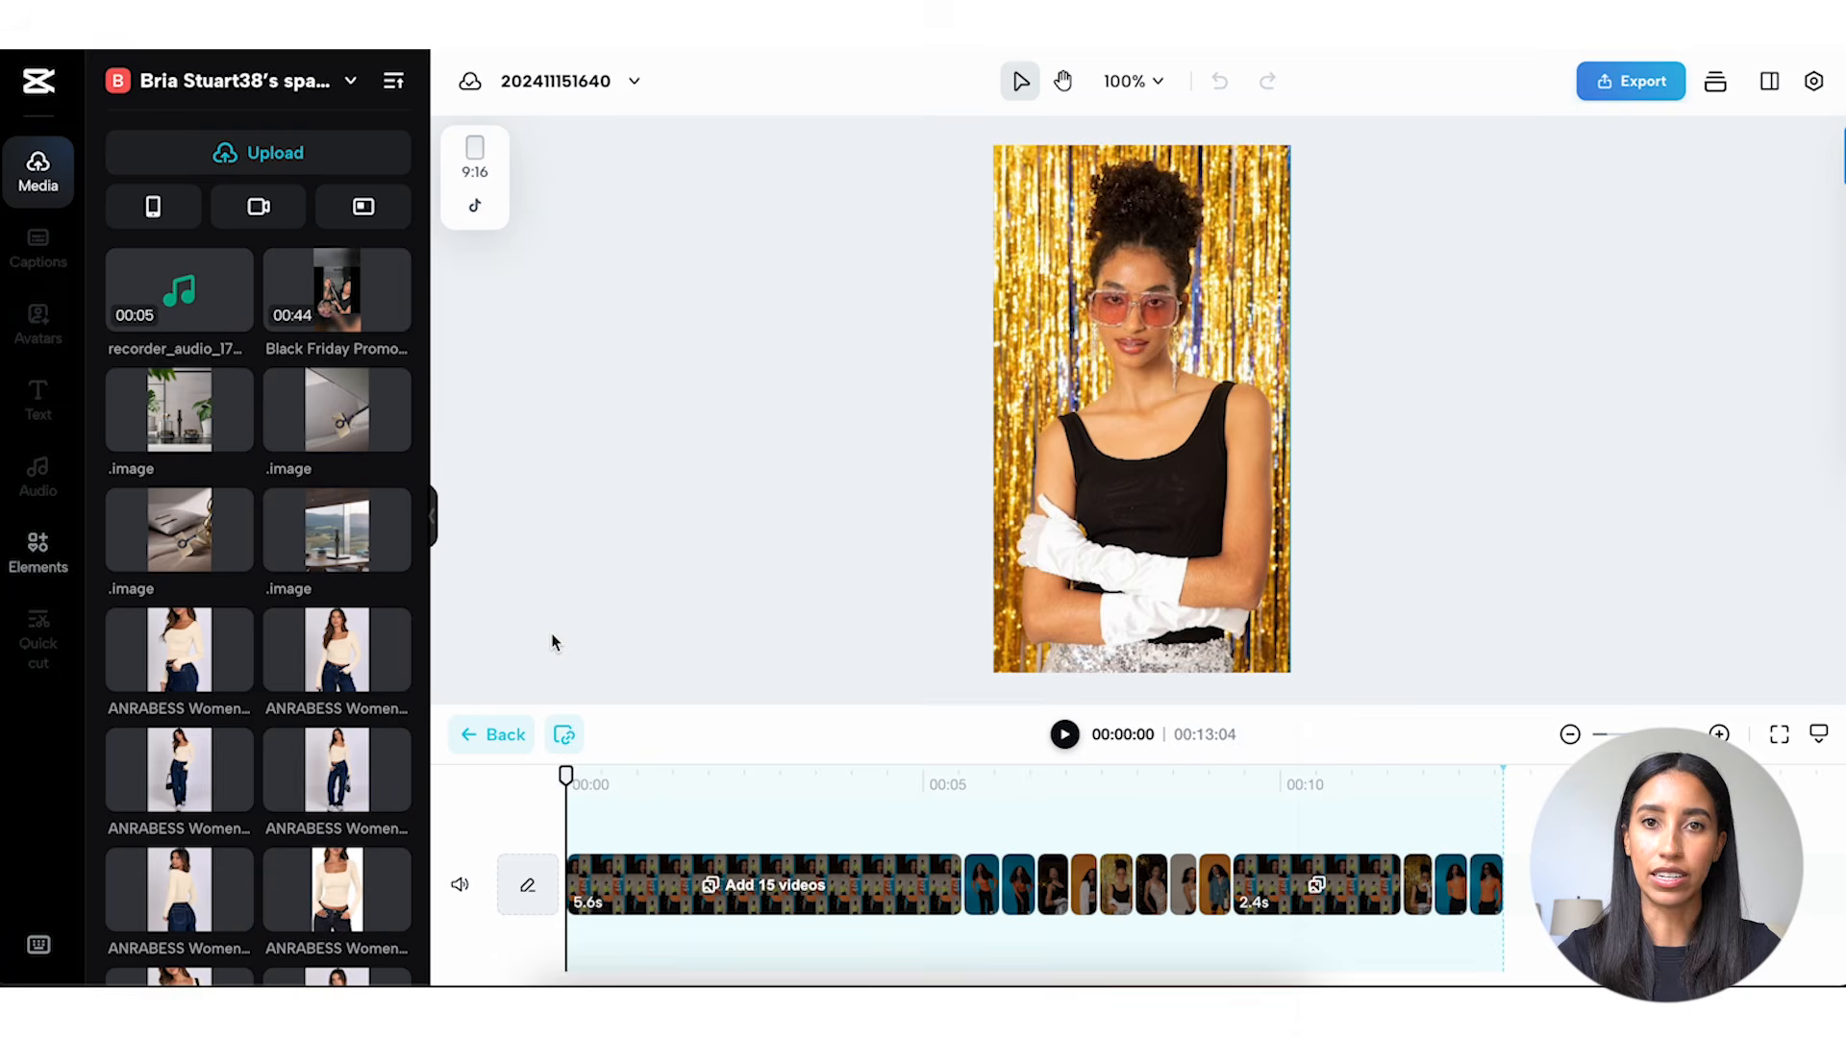
left_click(504, 736)
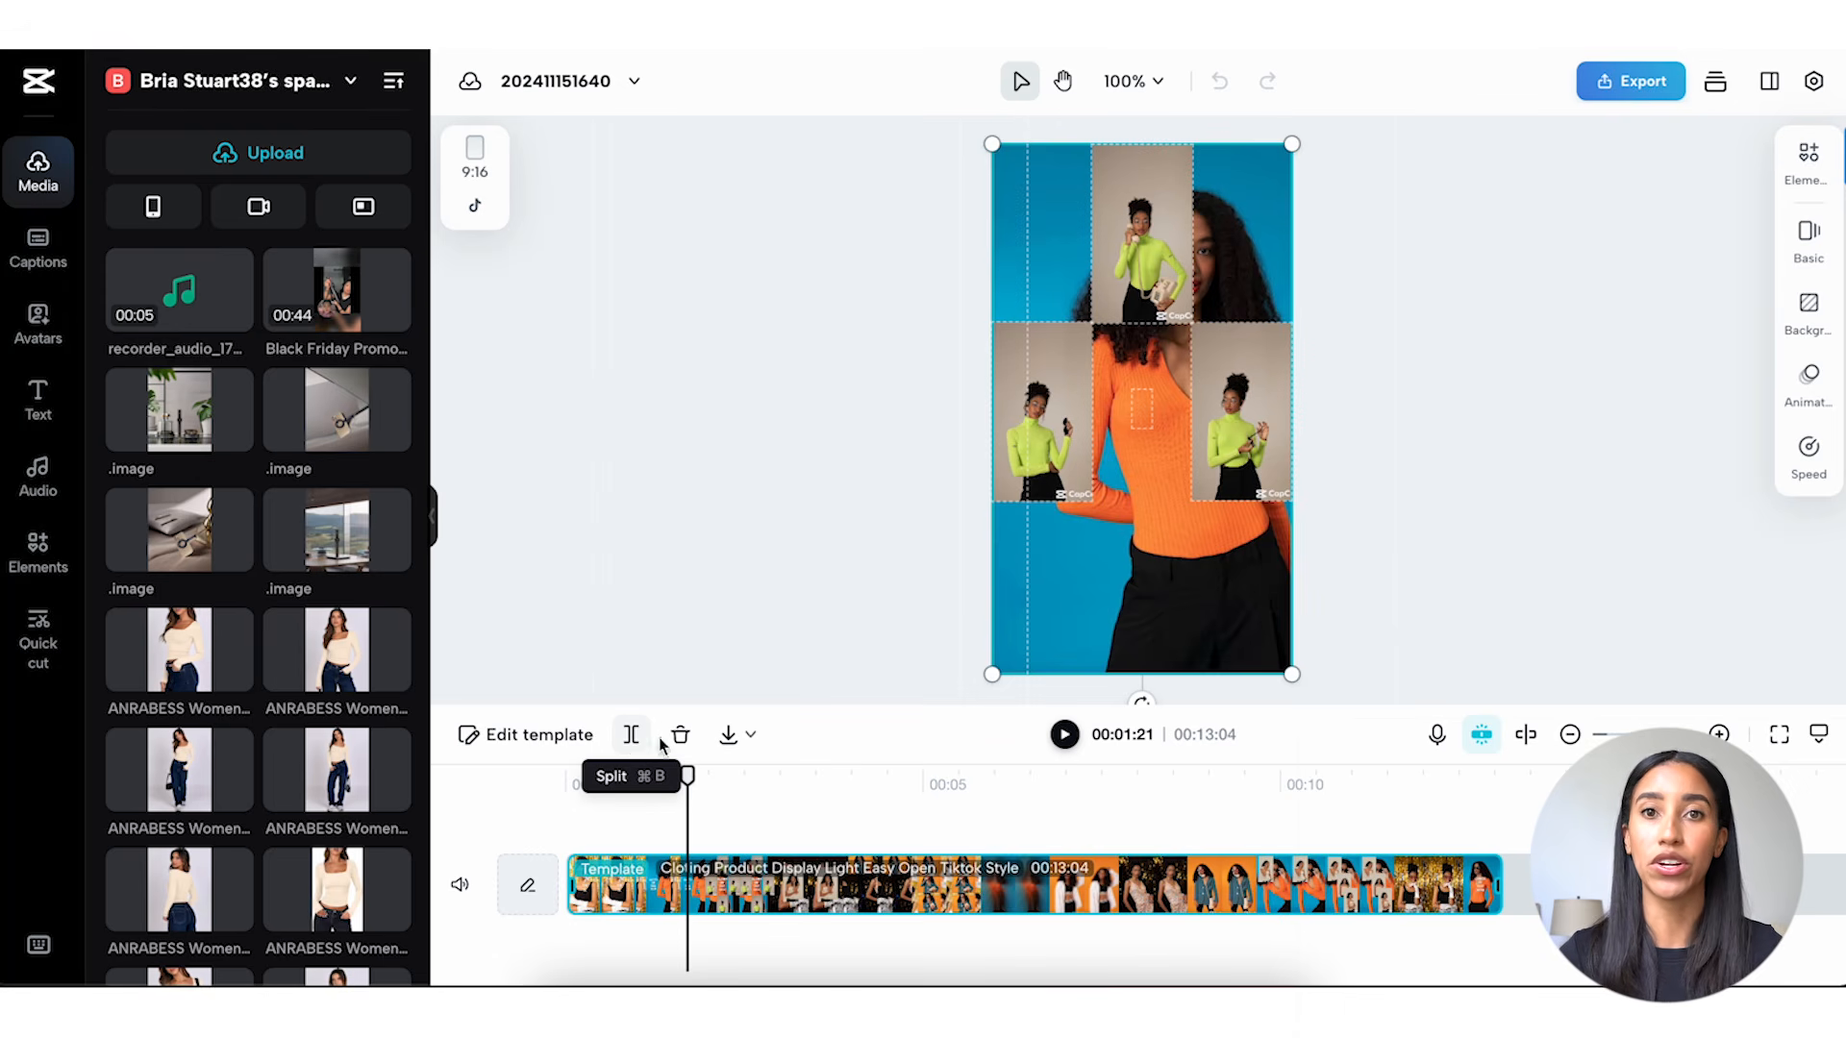
Record an audio clip about 8 seconds long, starting at 00:01:21 on the timeline.
left_click(678, 737)
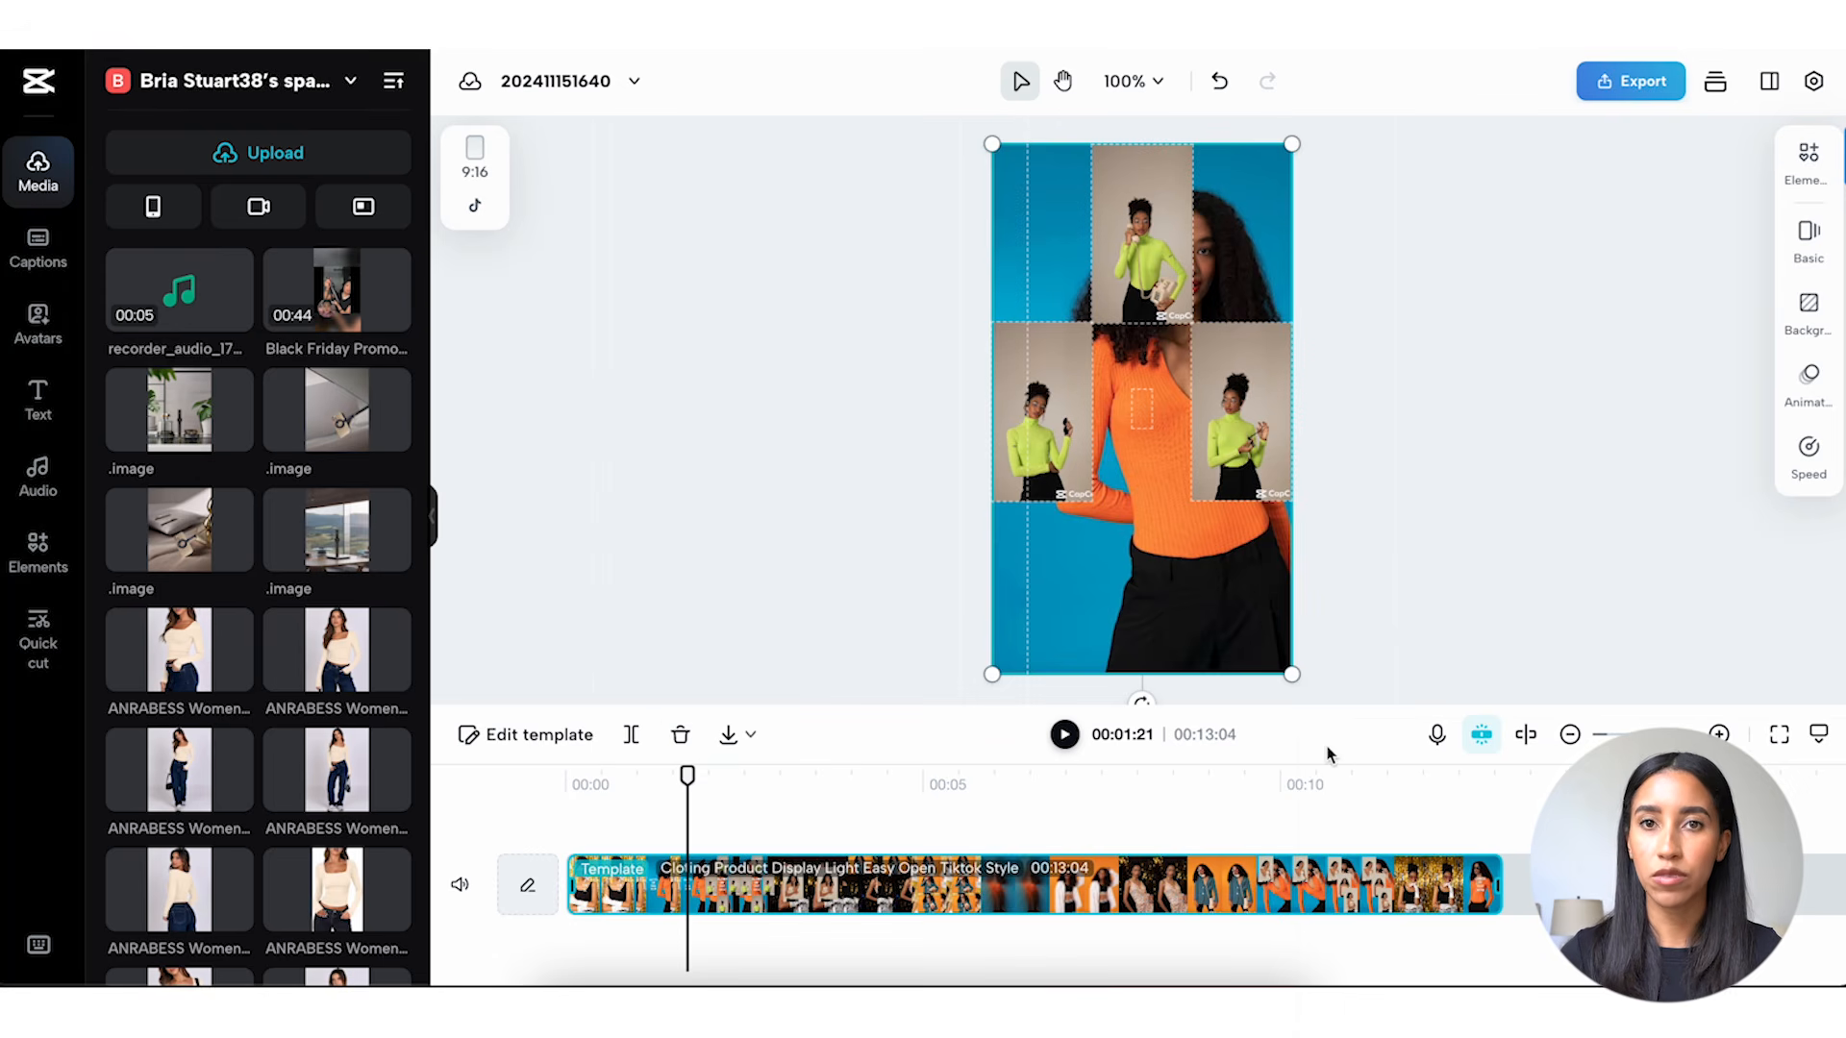
left_click(1433, 738)
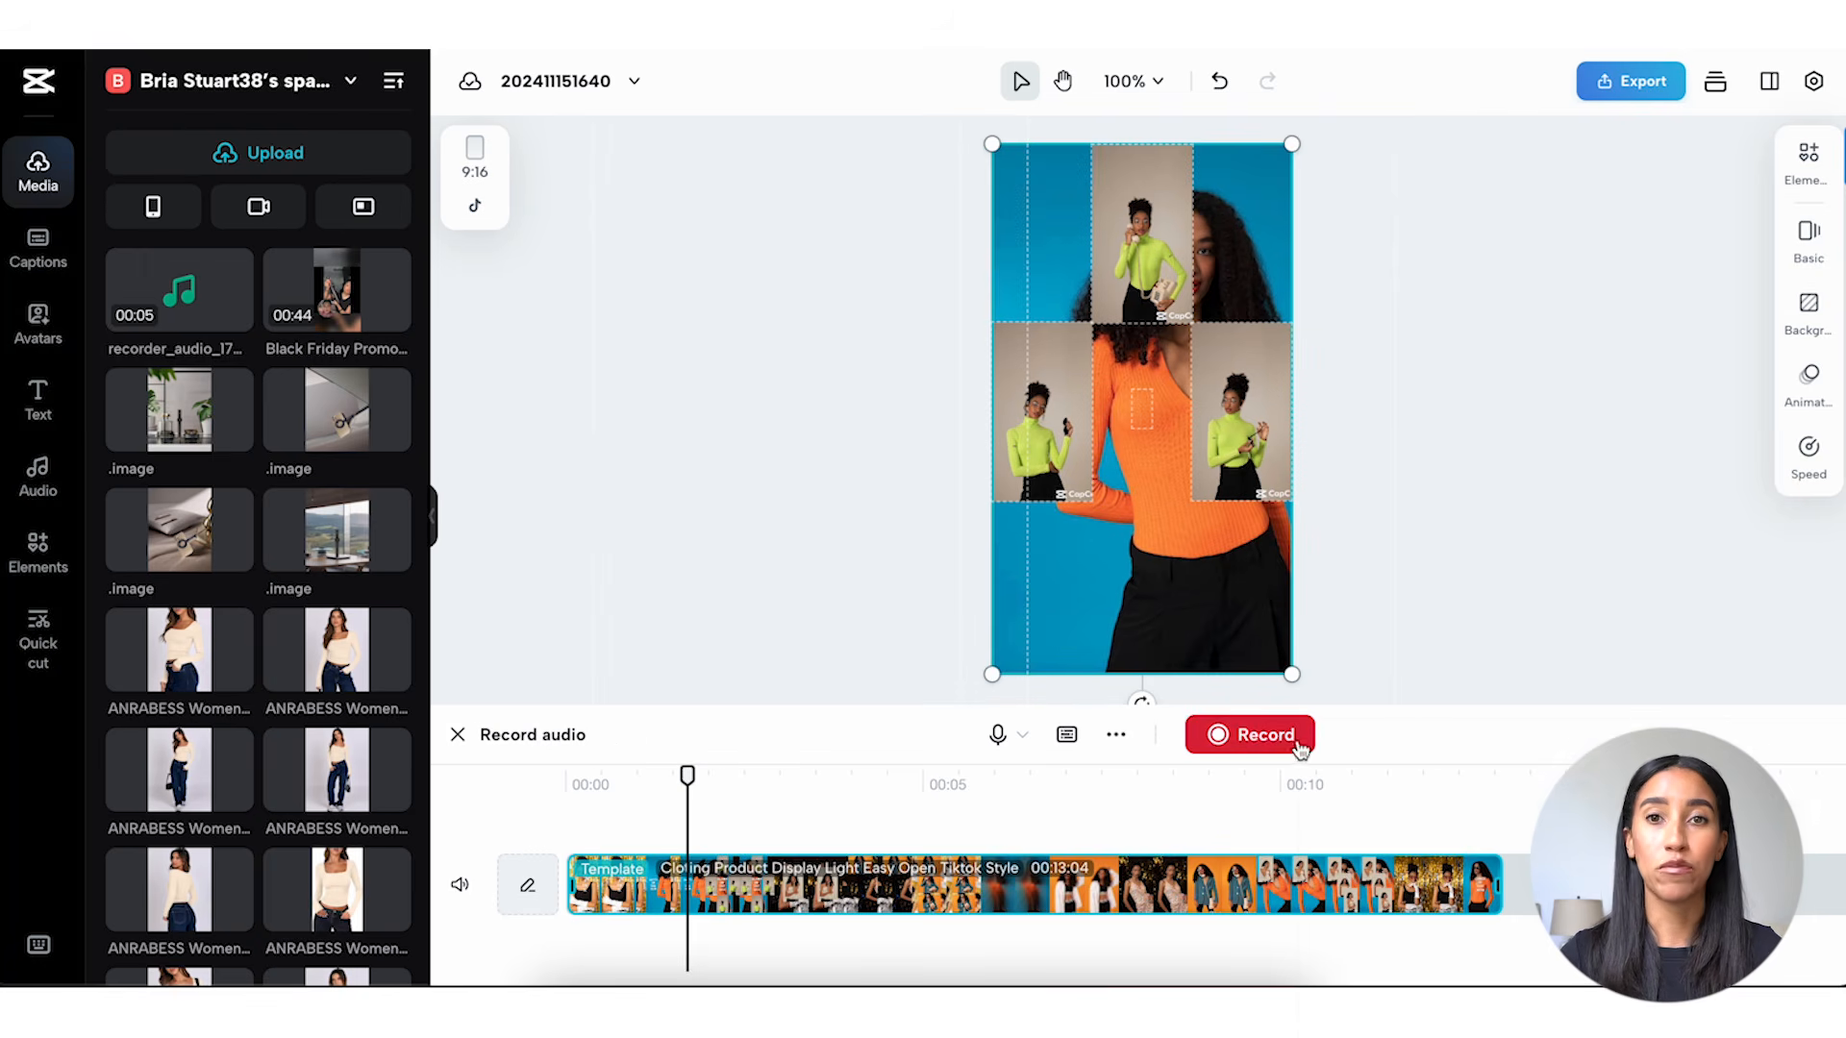
left_click(1295, 747)
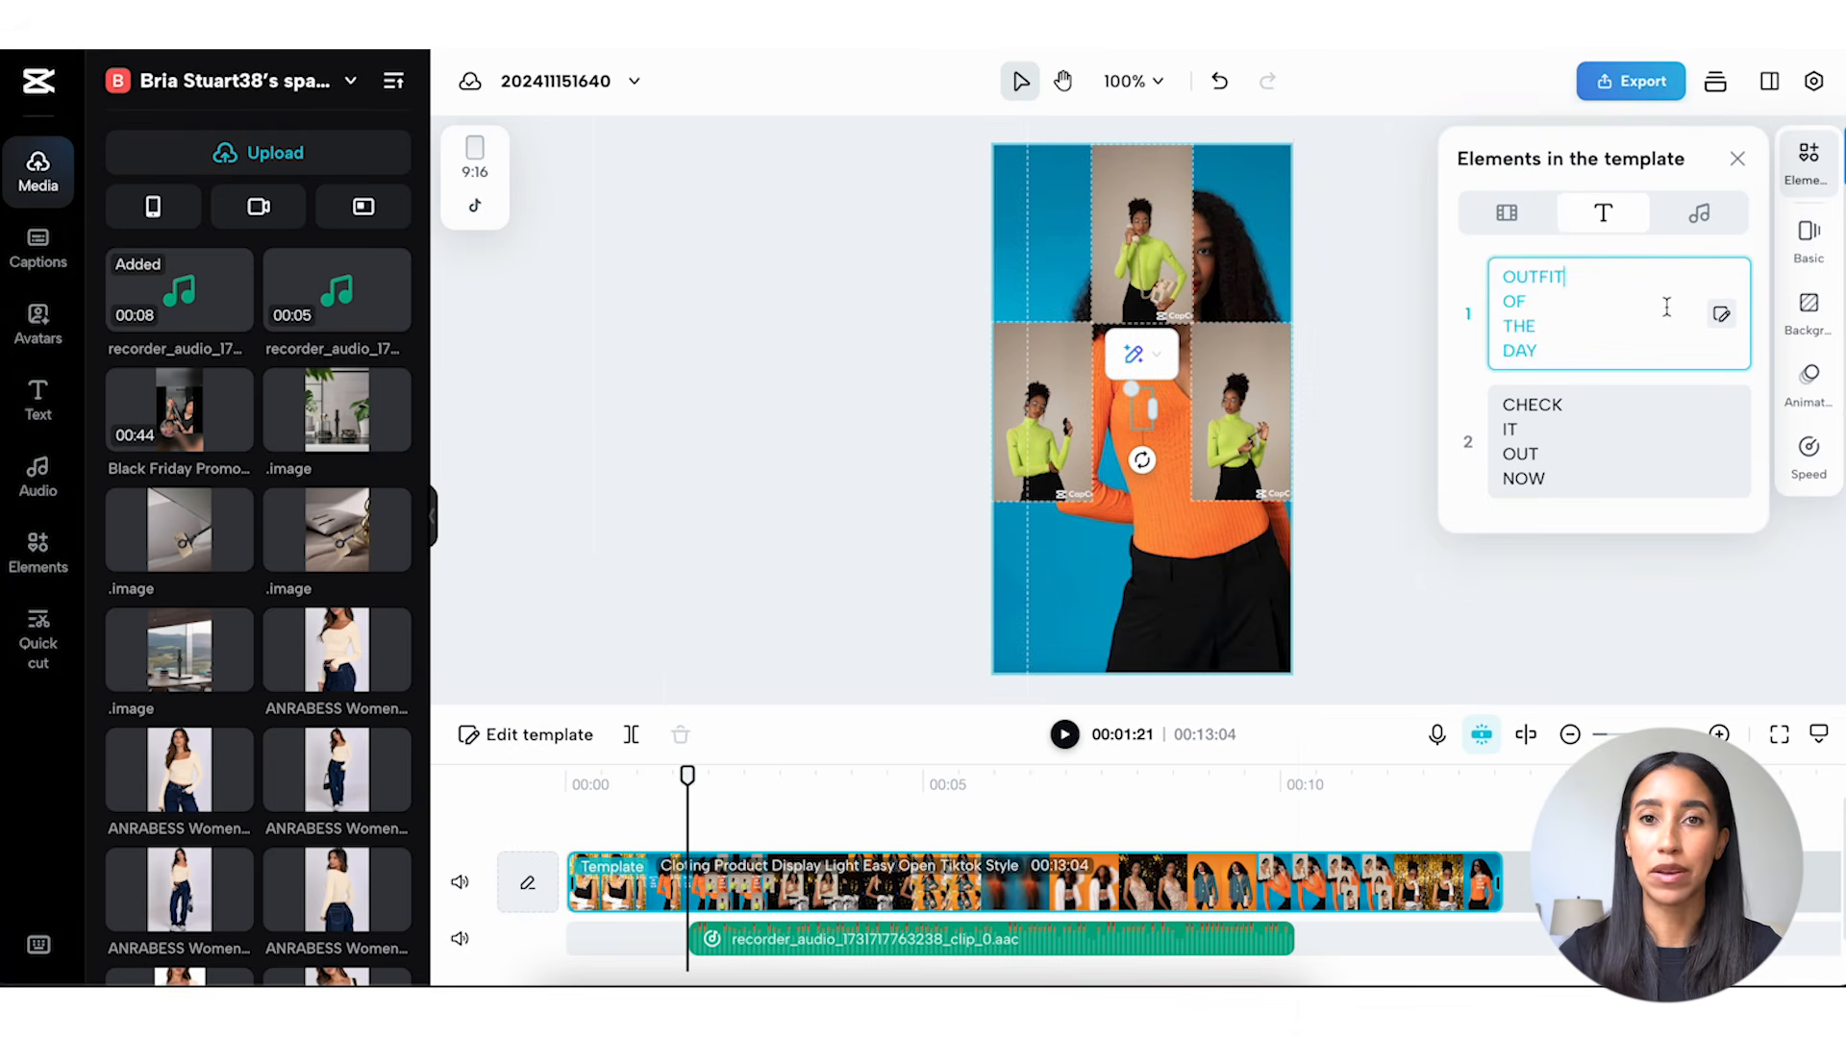
Replace the template text "OUTFIT OF THE DAY" with "SHOP 70%" and leave template editing mode.
left_click(1722, 320)
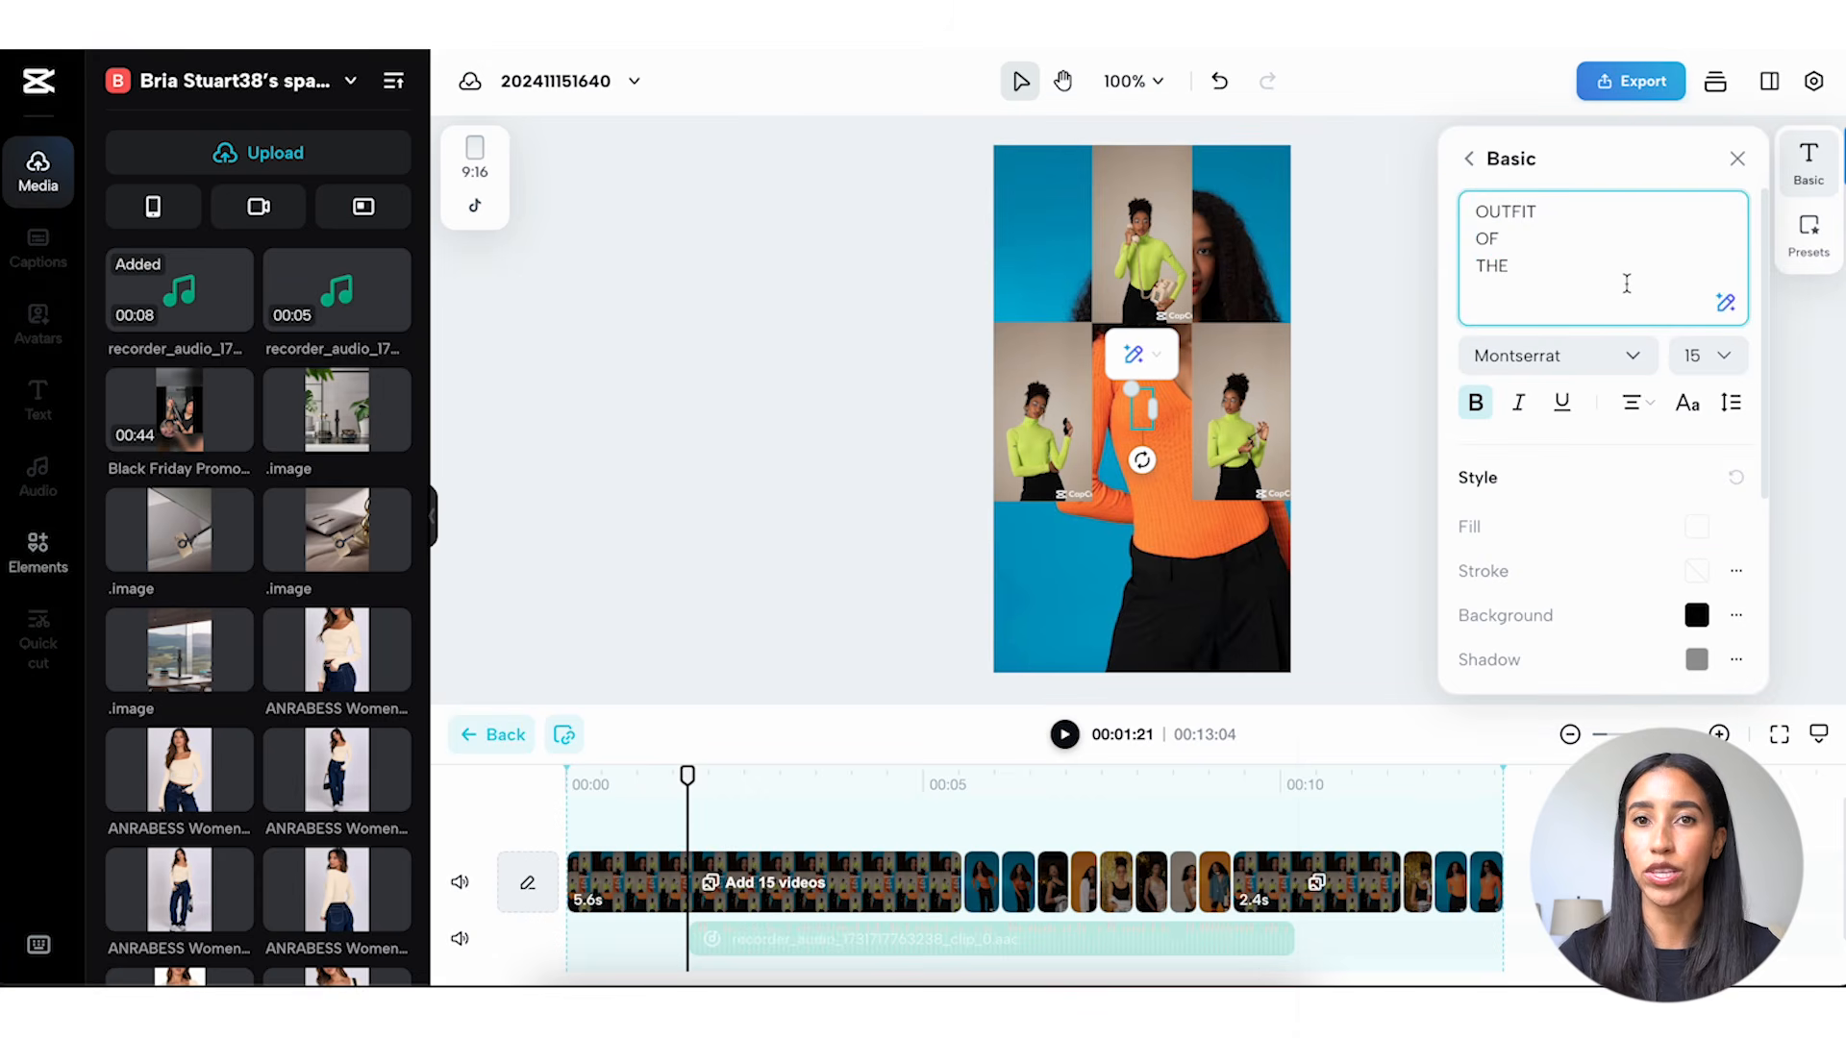
left_click_drag(1616, 270, 1449, 173)
key("BackSpace")
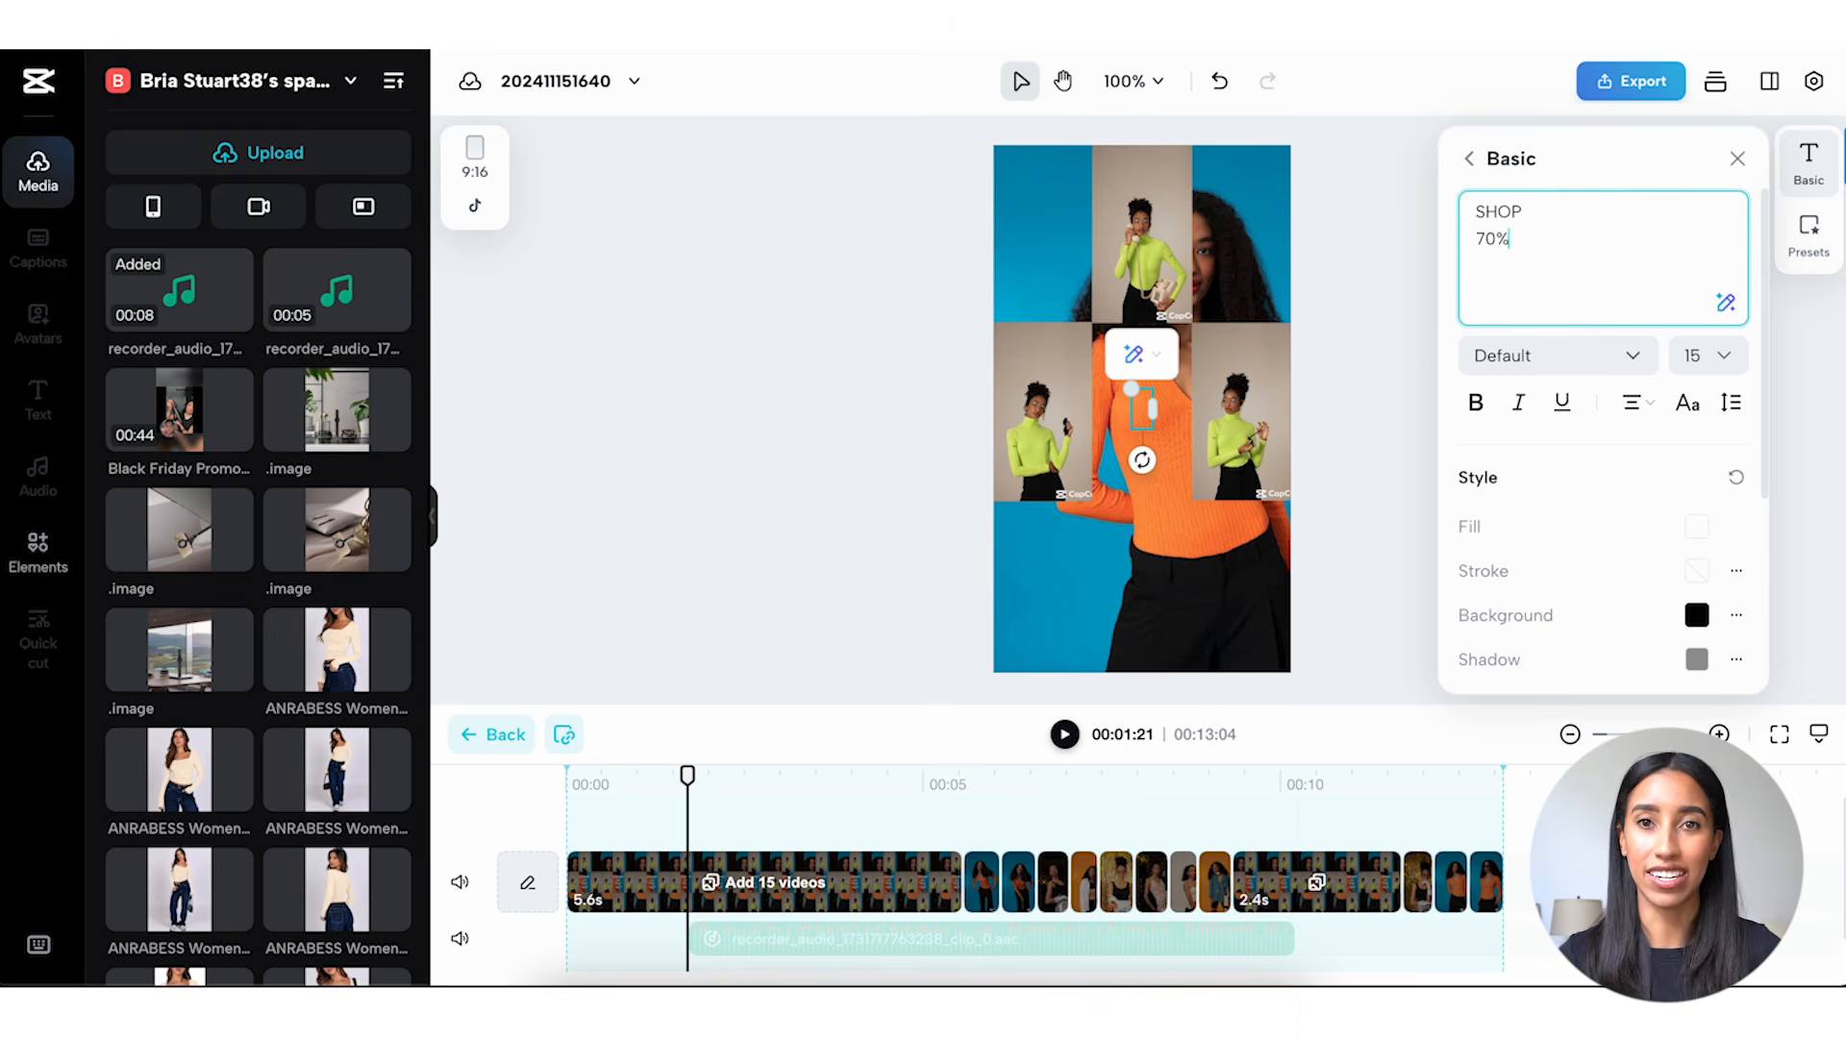
left_click(495, 735)
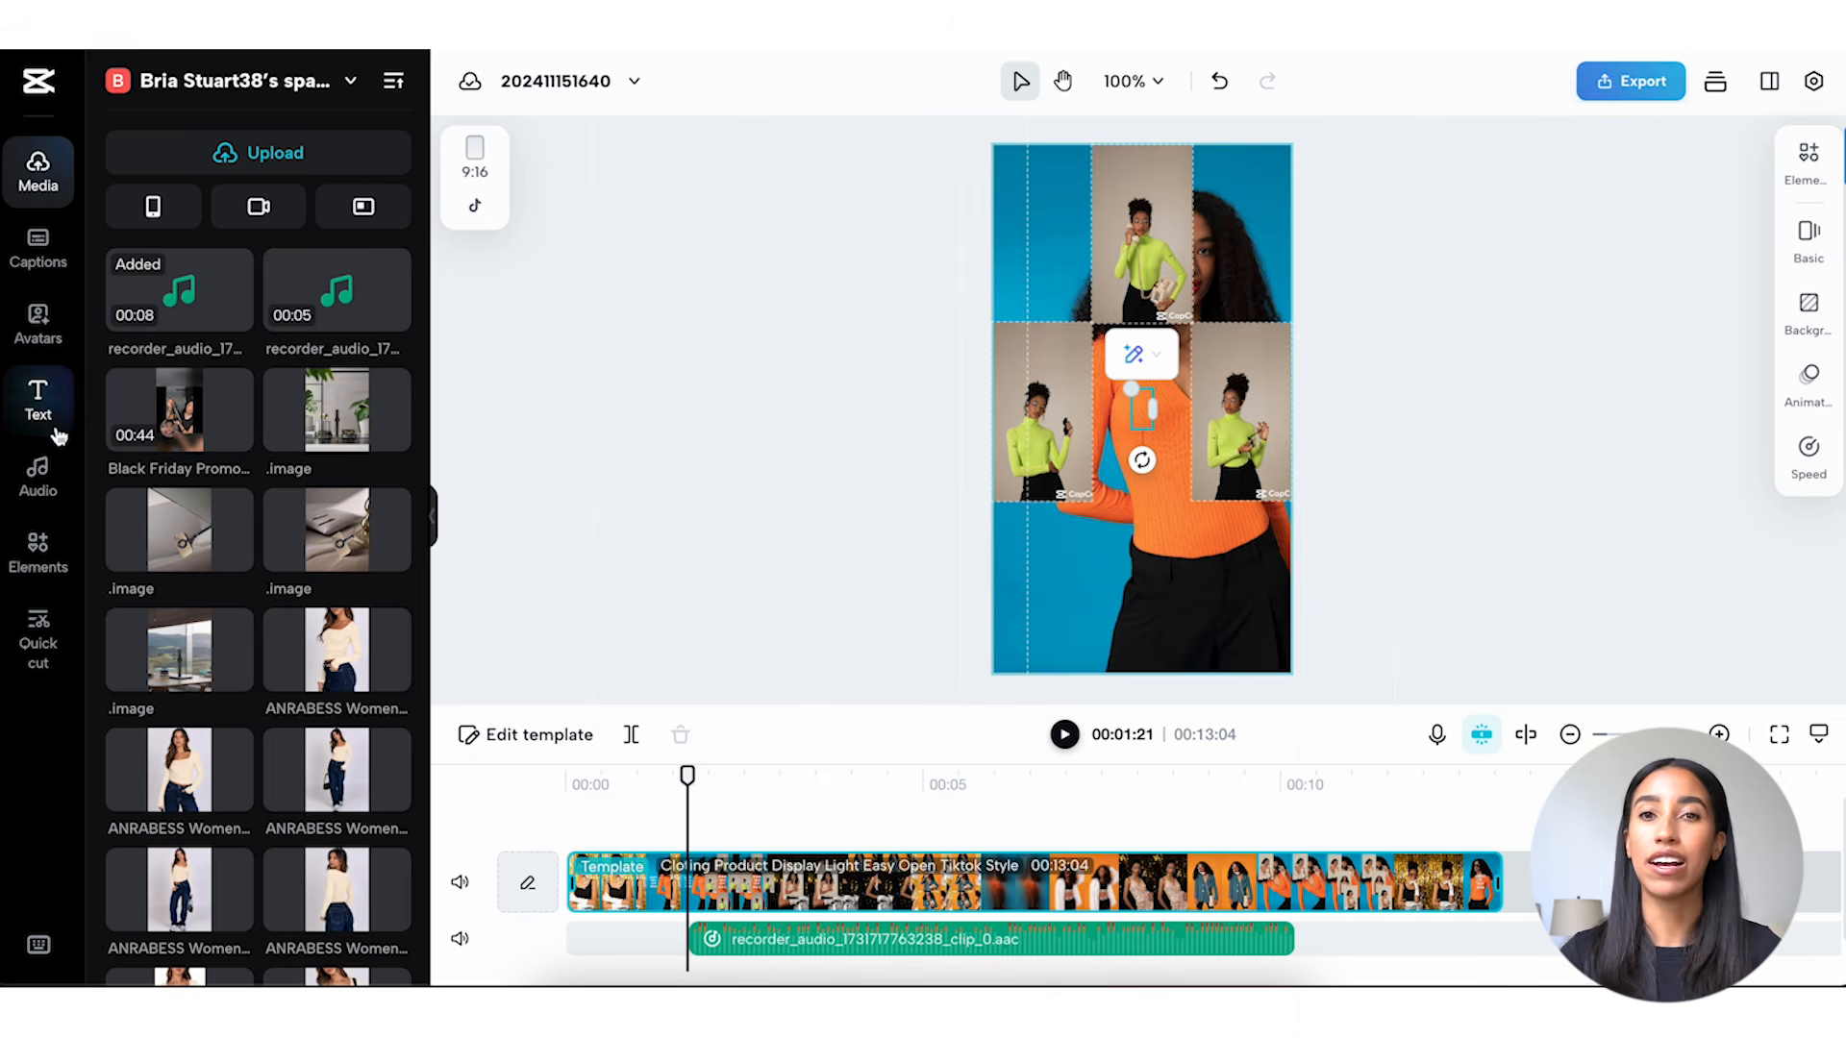
Add a manual caption at 00:01:21 reading "Shop 70% off your favorite styles.".
left_click(37, 246)
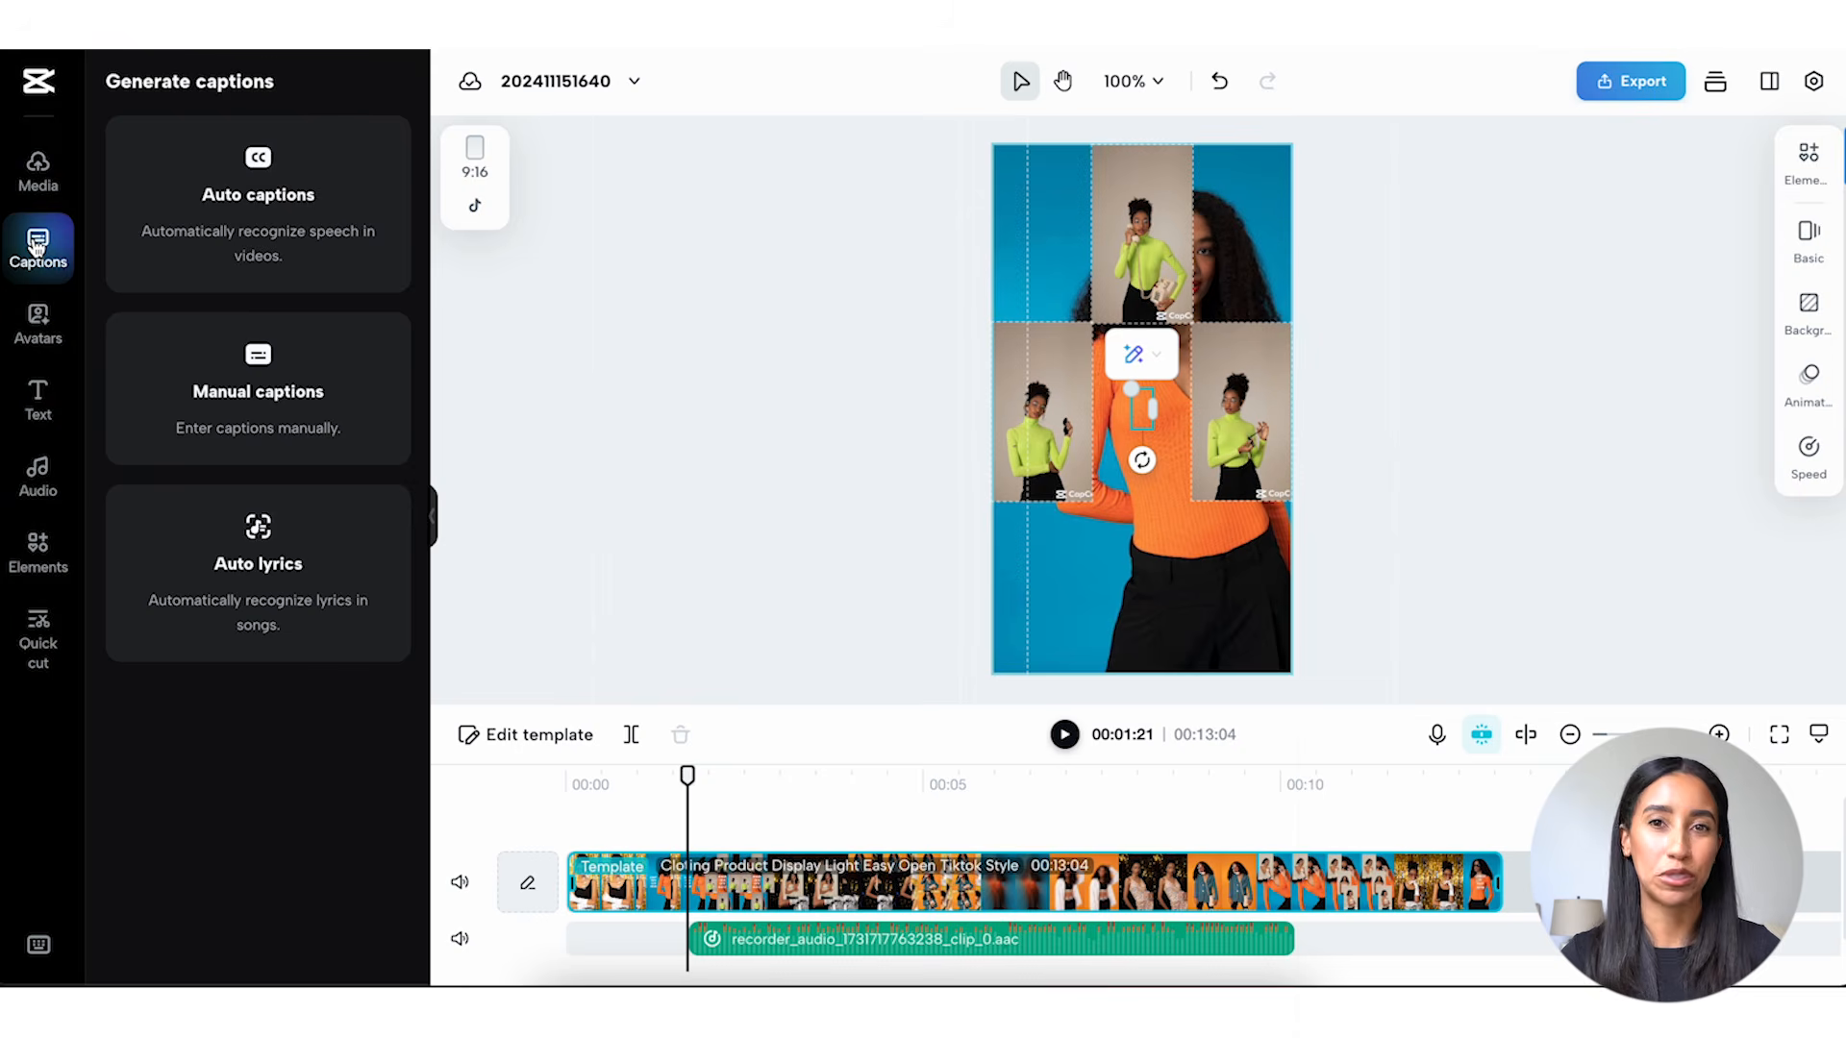
left_click(224, 199)
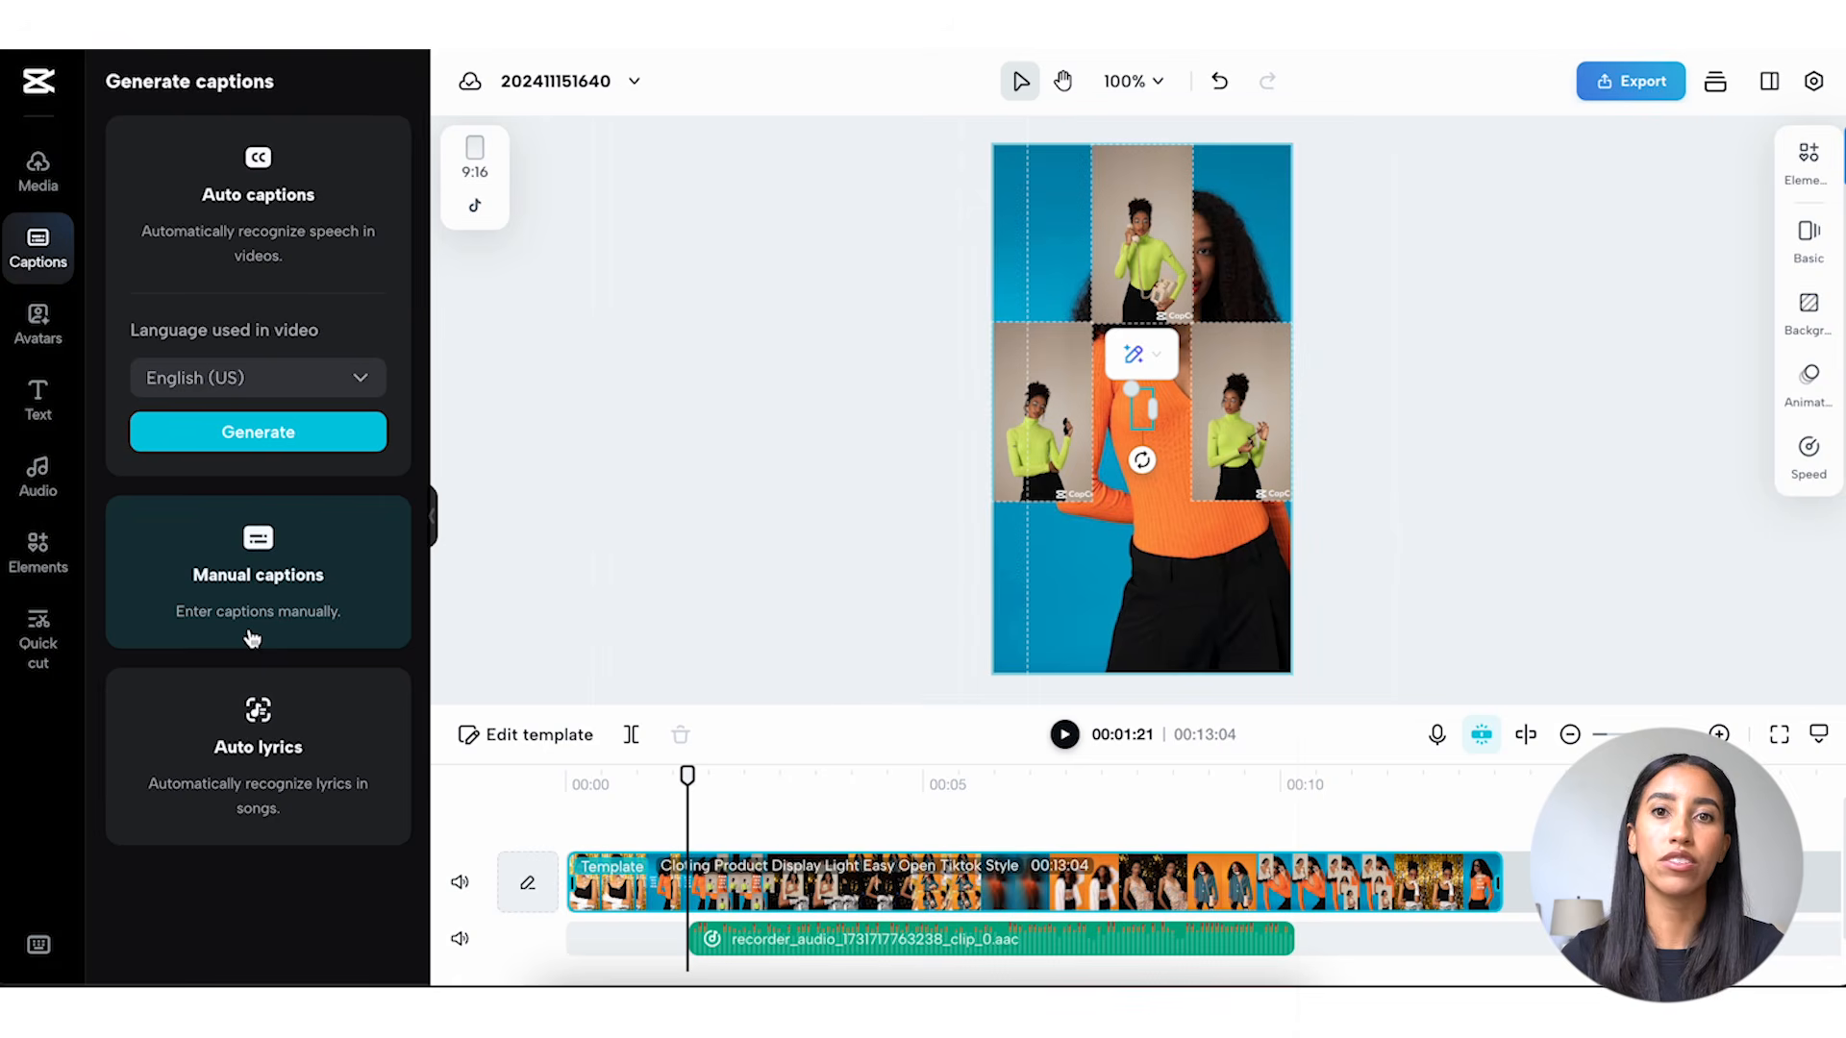
left_click(308, 546)
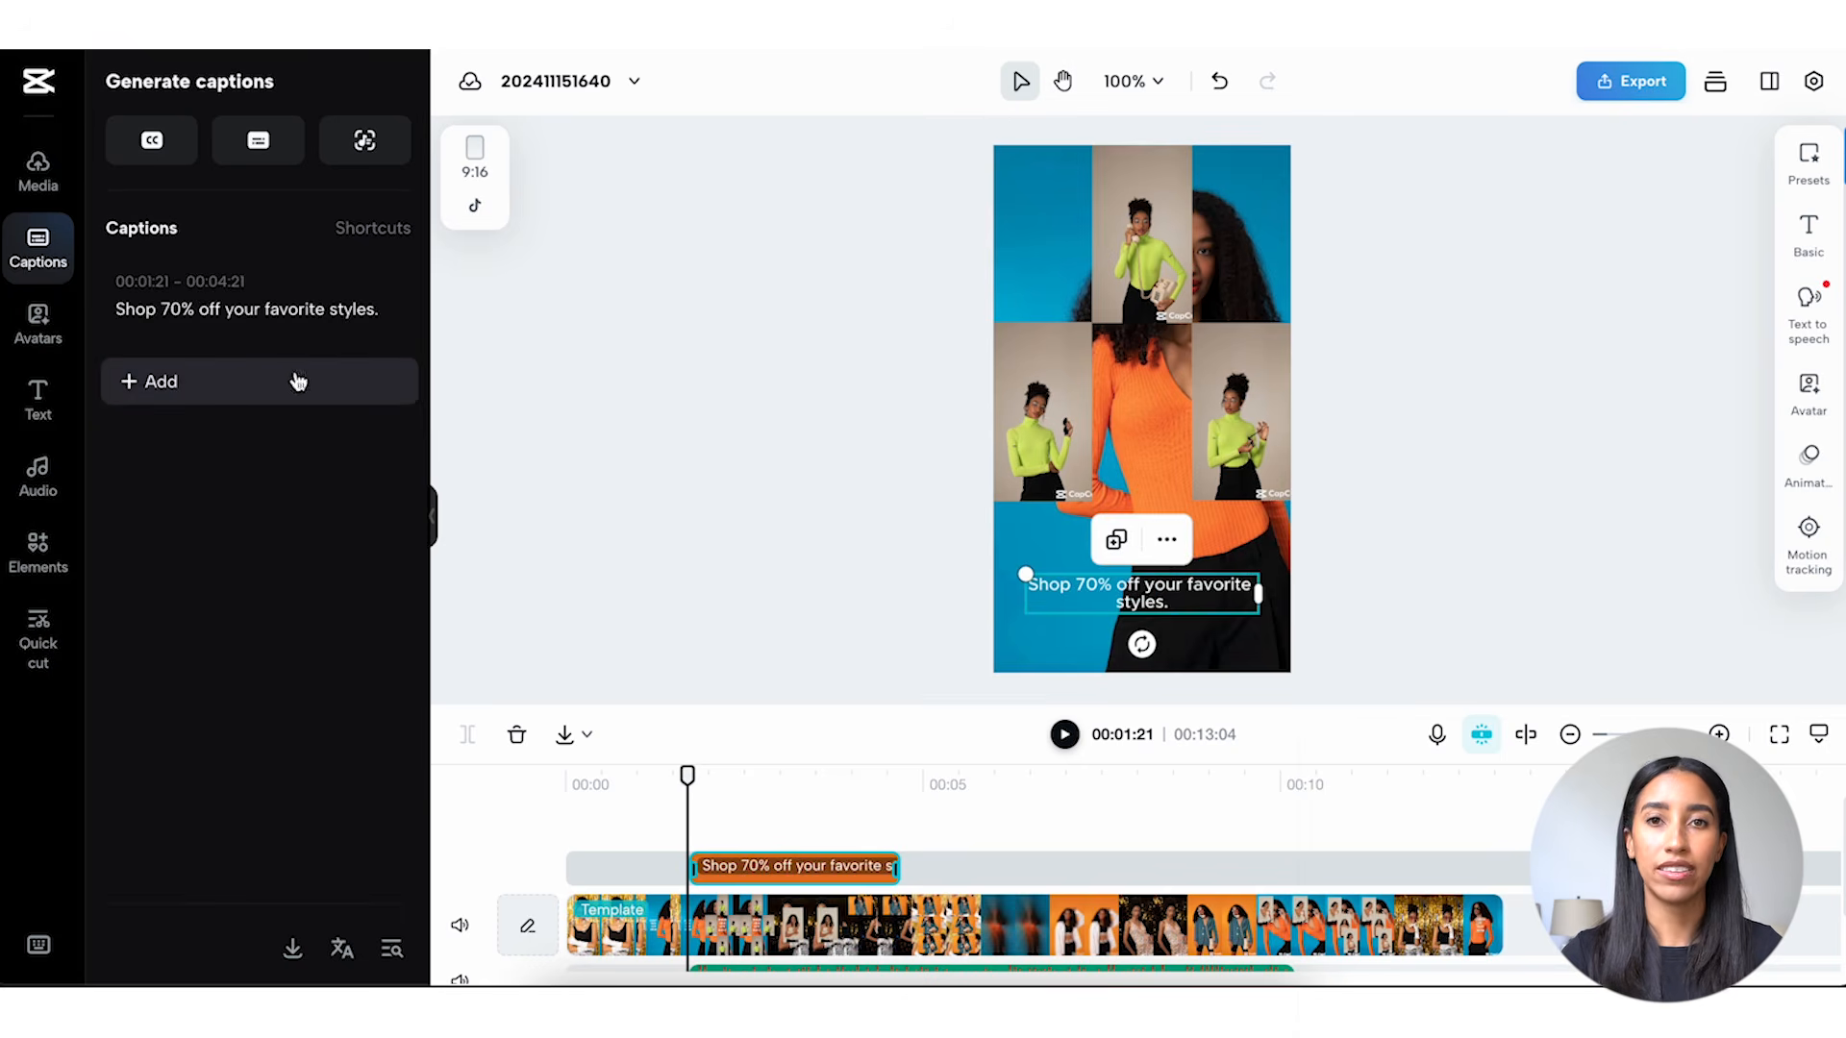
Add the "Carlie in the bathroom" AI avatar to the timeline at 00:01:21.
left_click(53, 336)
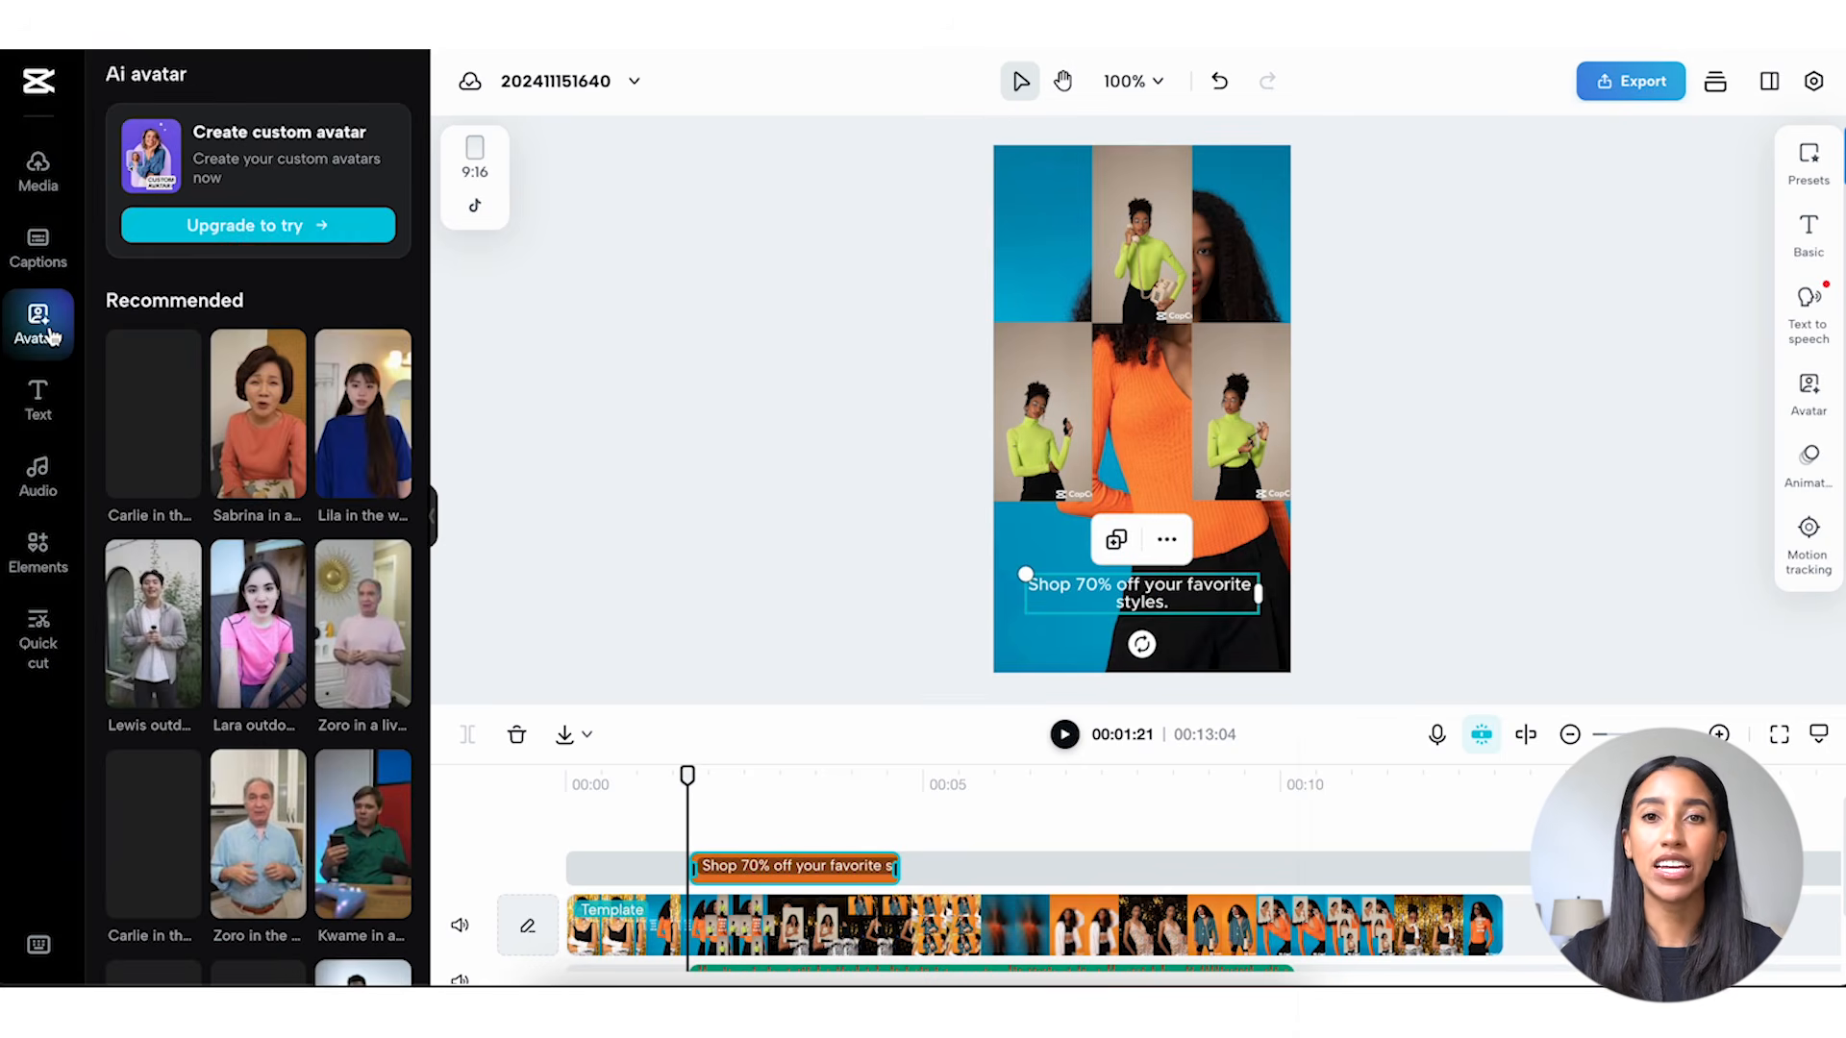
scroll(222, 435, "down", 3)
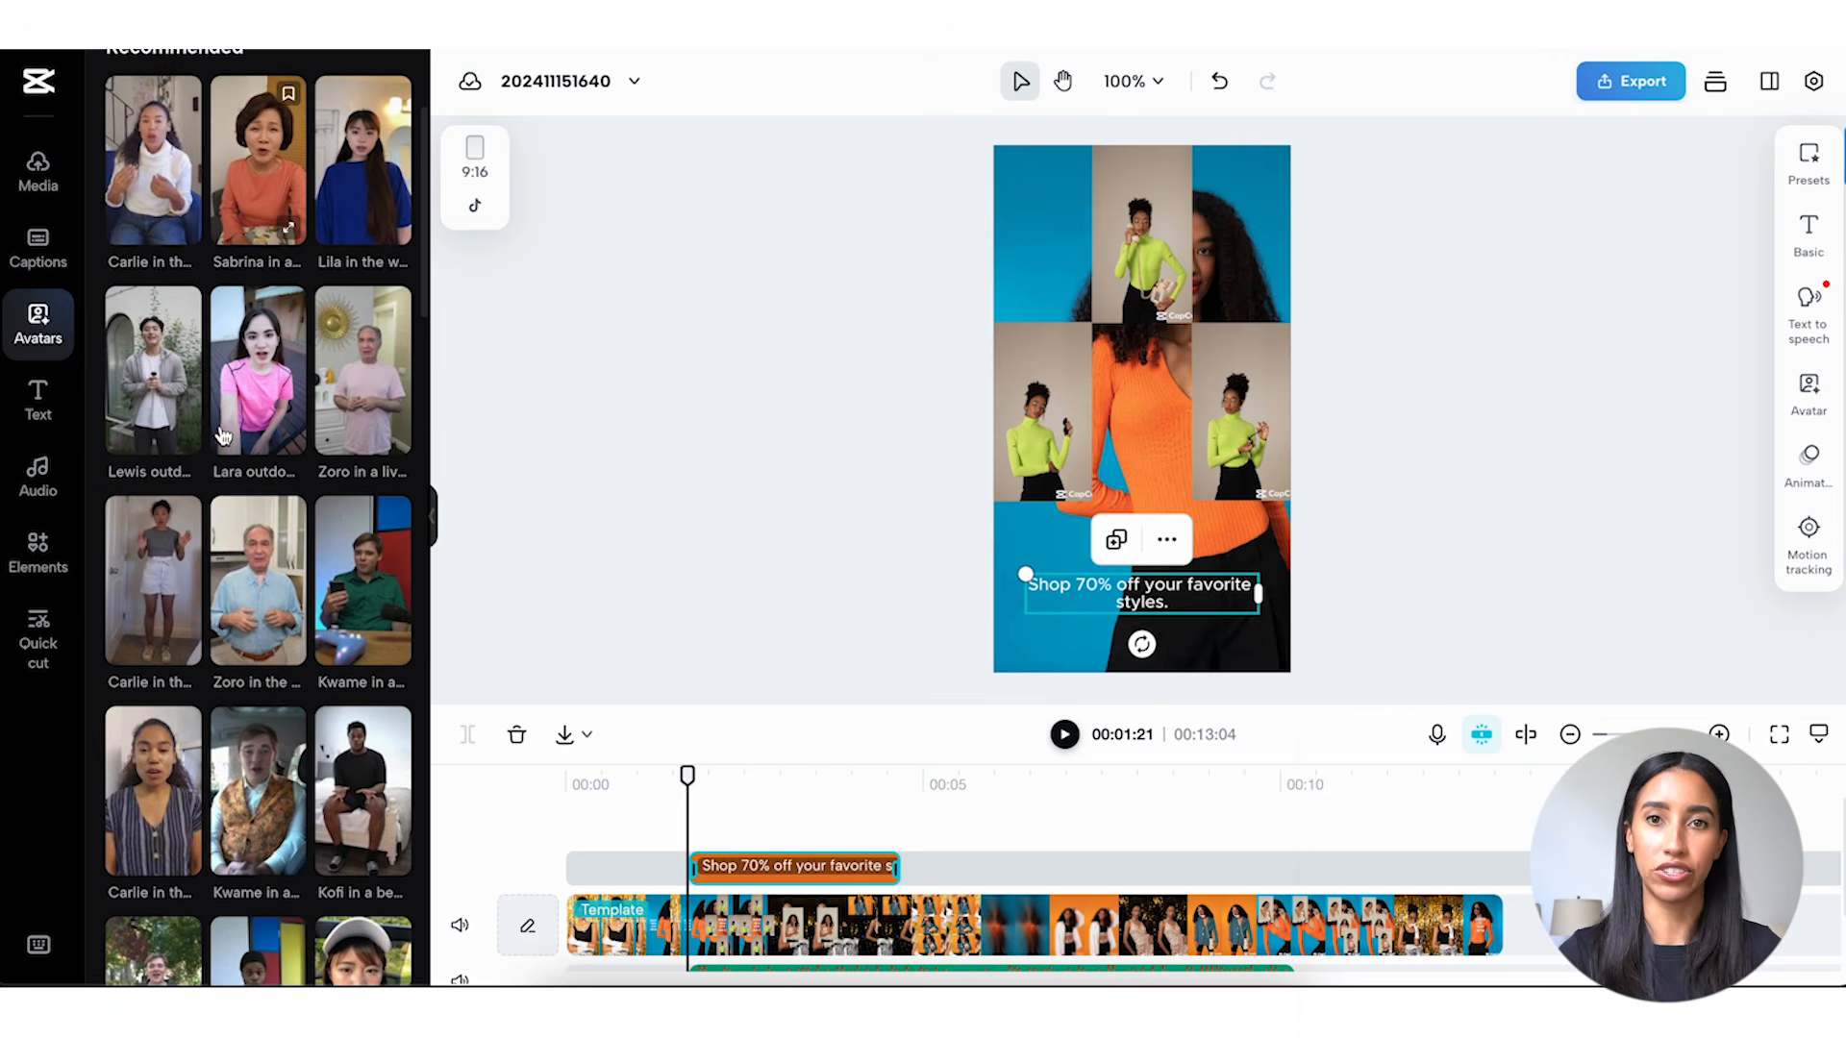
scroll(221, 435, "down", 3)
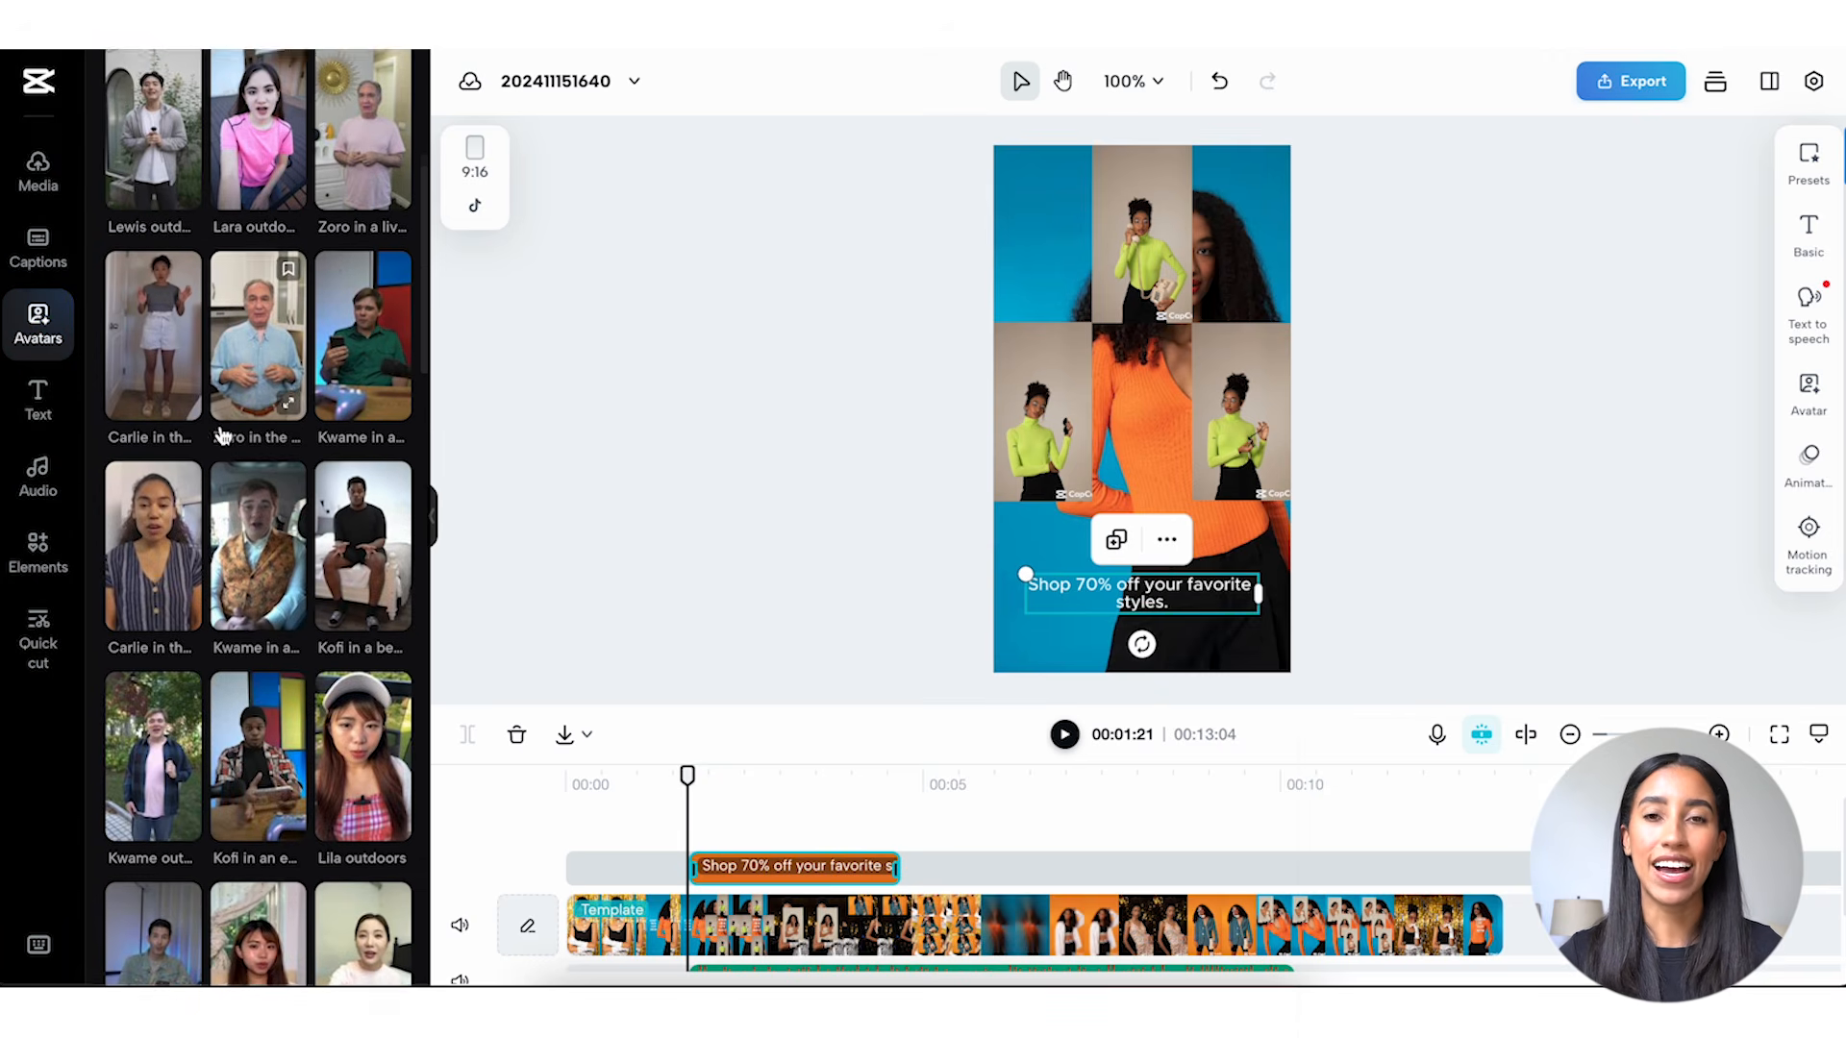
scroll(223, 434, "down", 1)
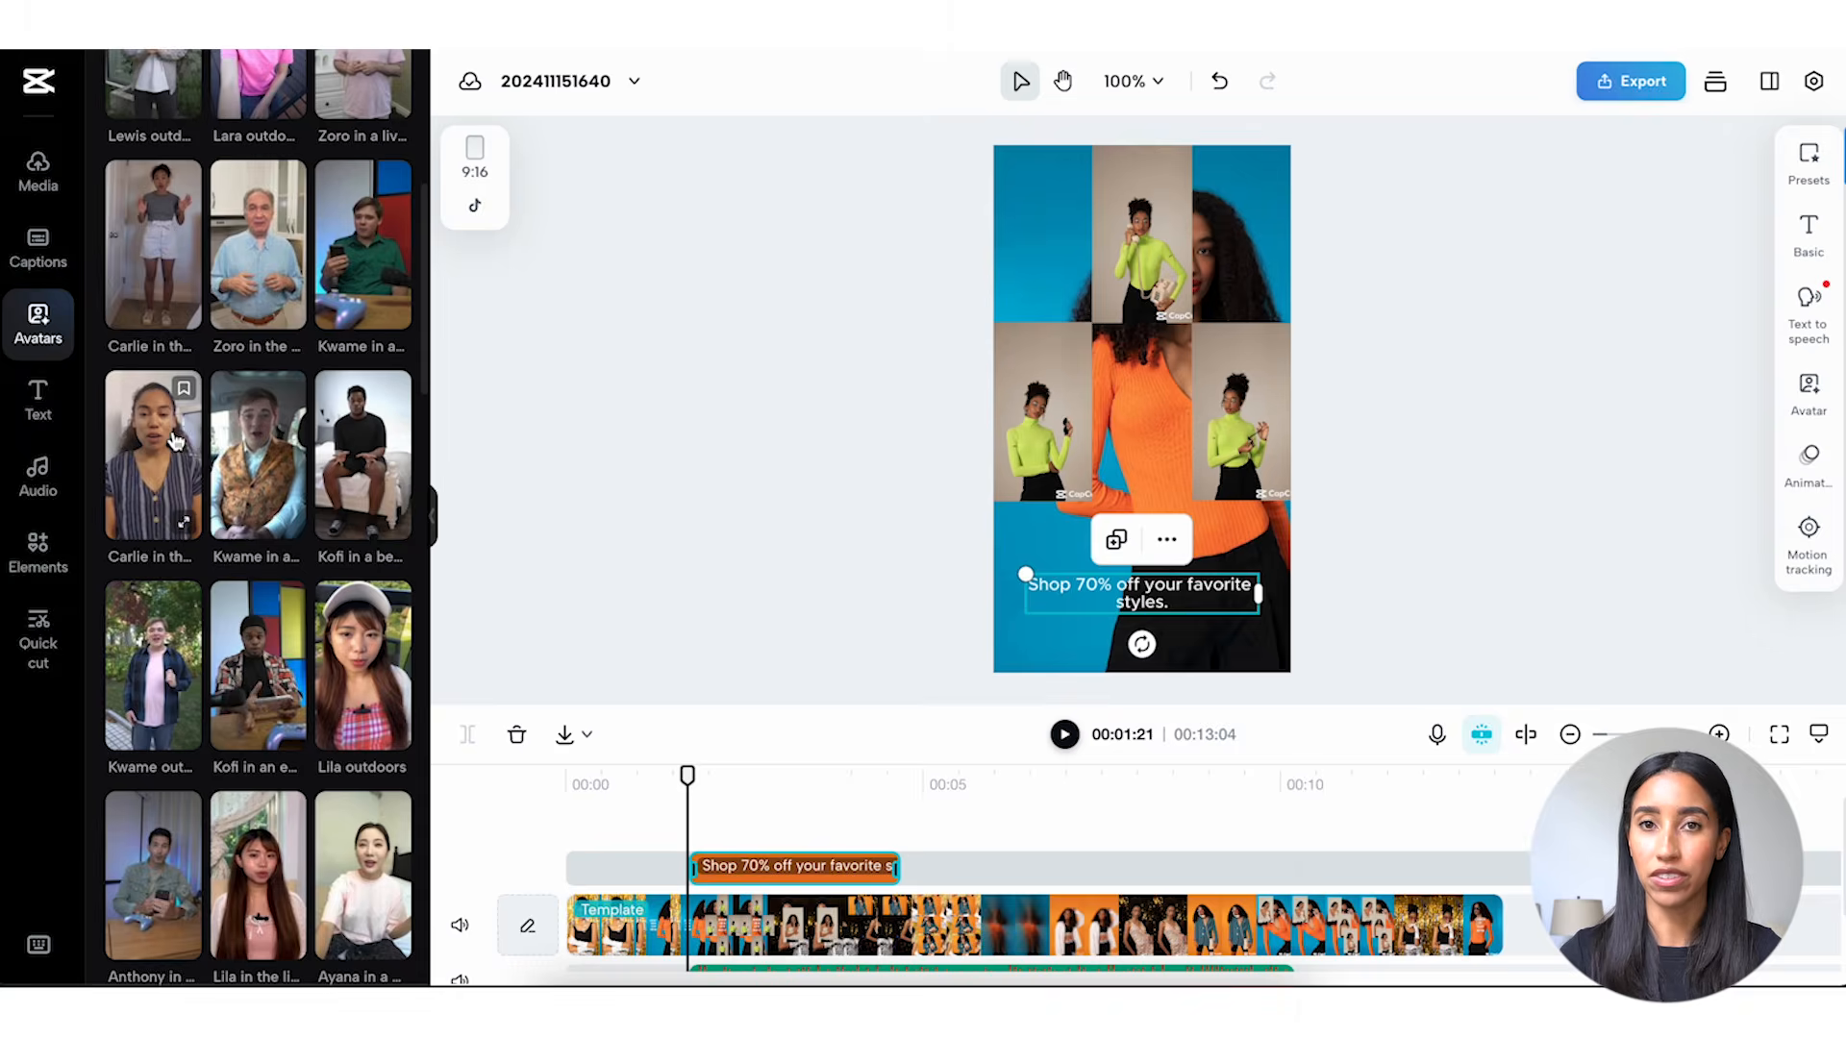
left_click(176, 440)
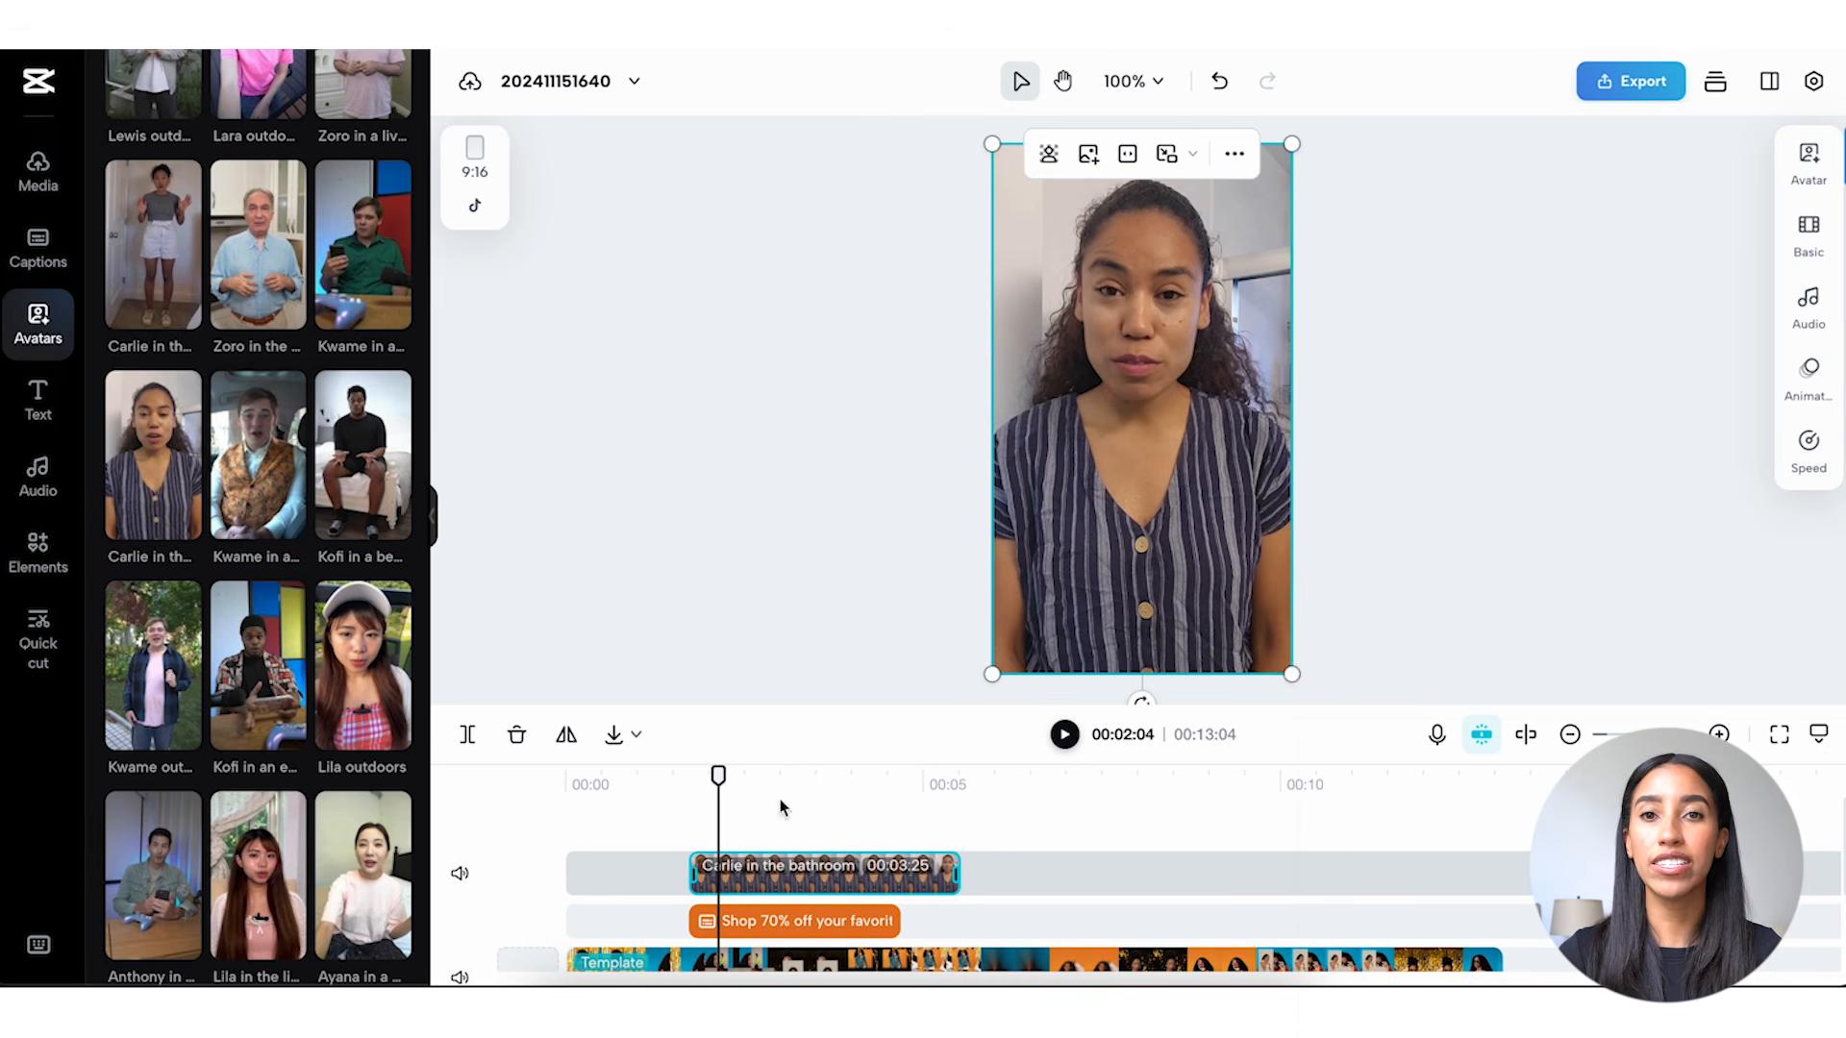
Shrink the avatar to about half its size and try moving it toward the lower right of the video frame.
left_click_drag(1290, 674, 1137, 398)
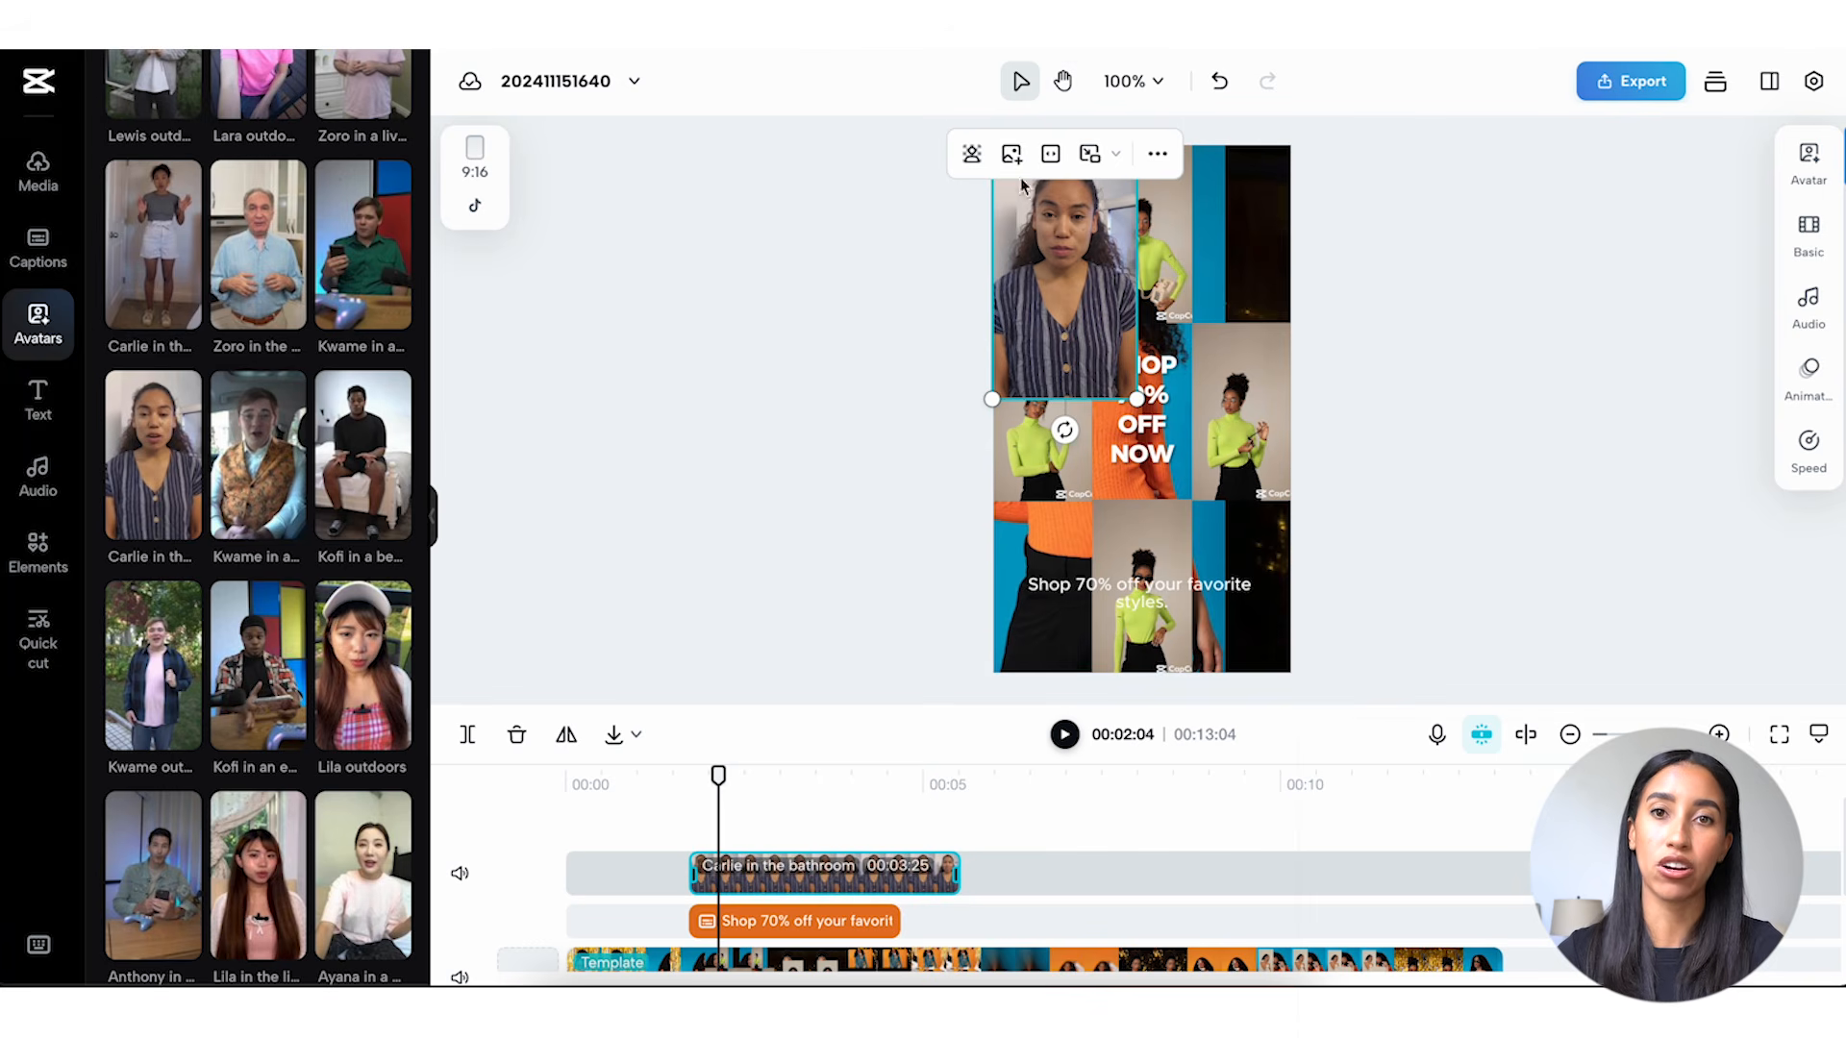
left_click(973, 155)
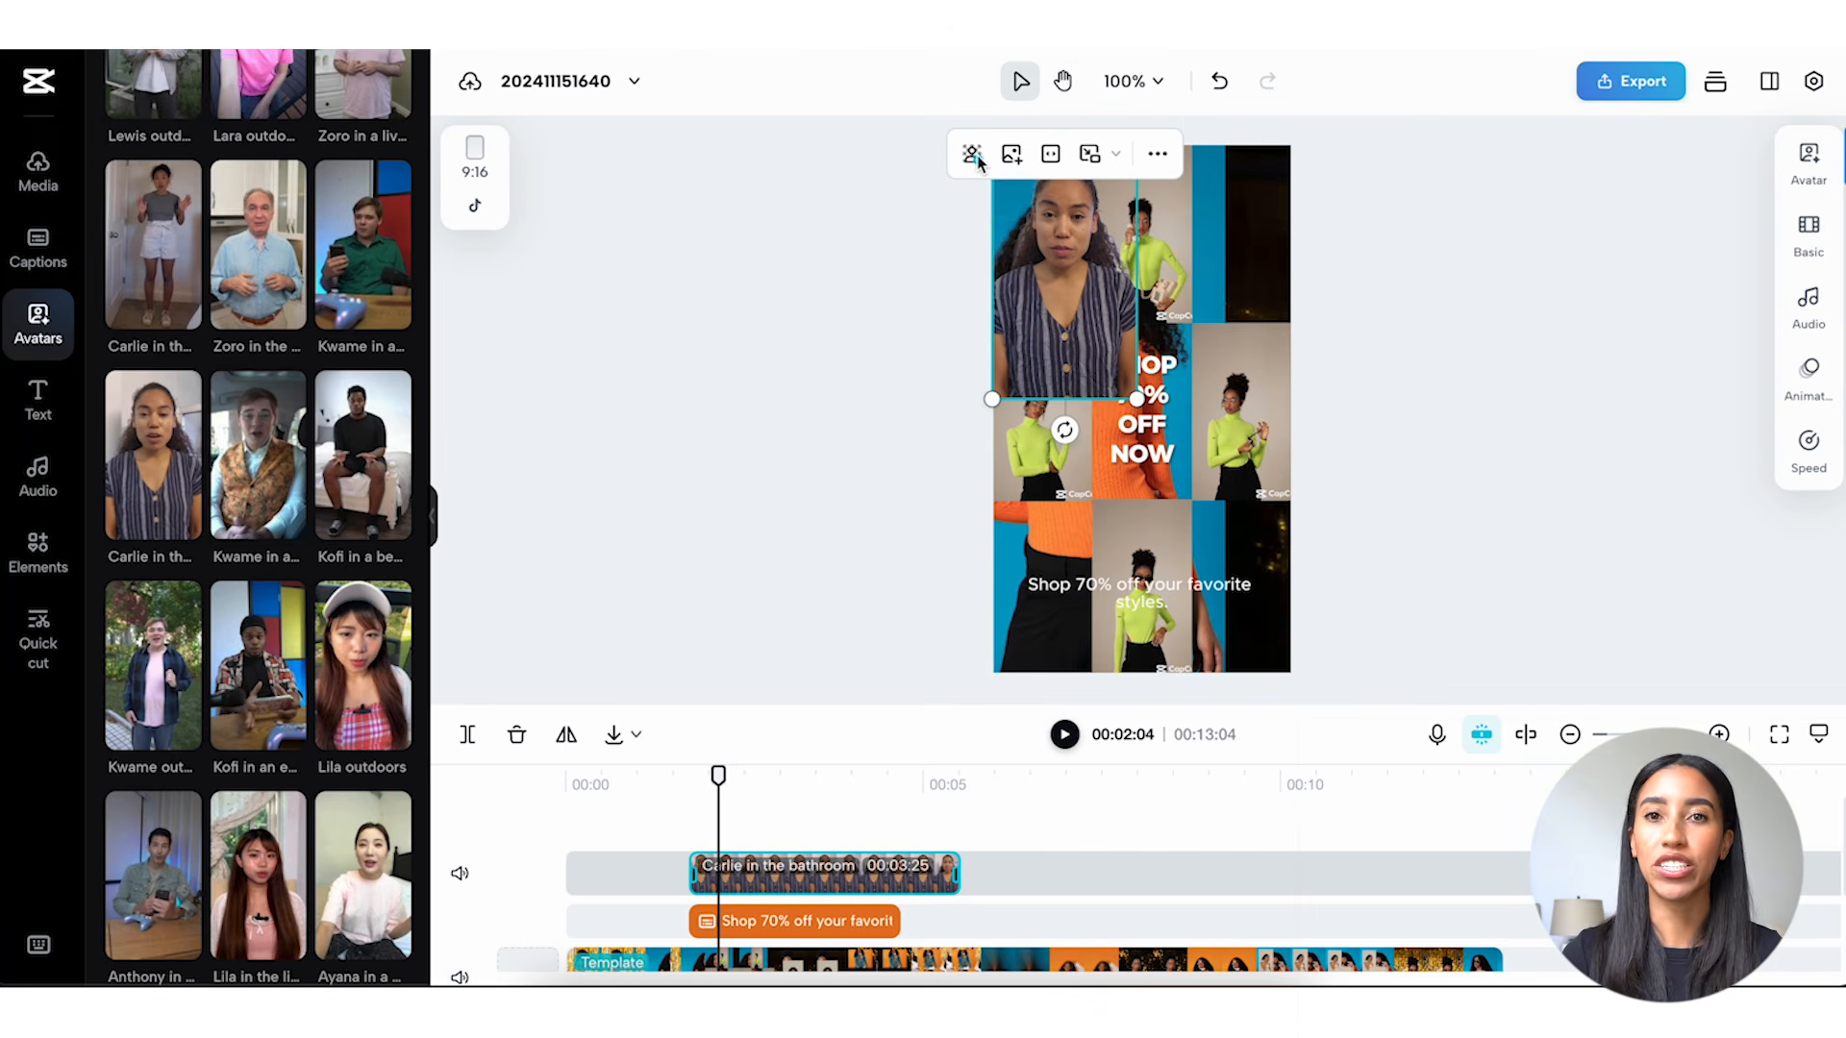
left_click_drag(1054, 268, 1209, 531)
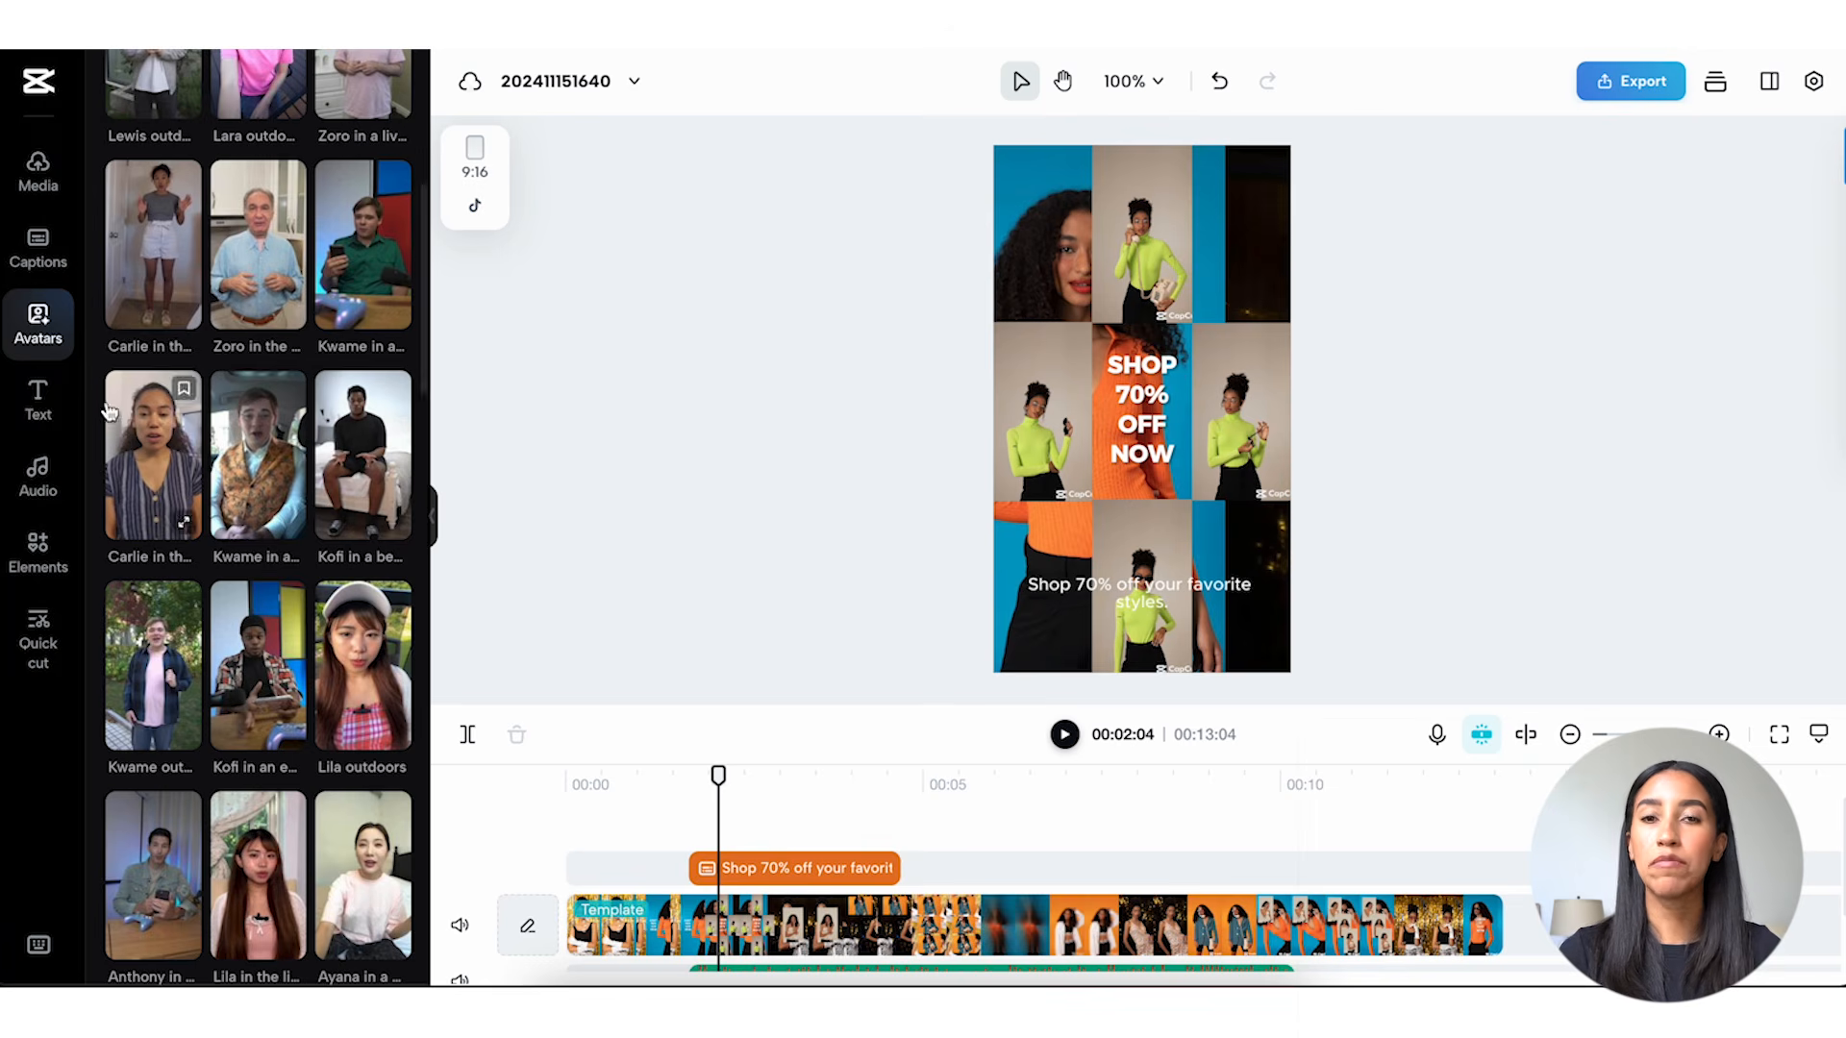
Browse the text template categories, from Trending and the holiday sets down to Vlog, Tag and Spark.
left_click(38, 399)
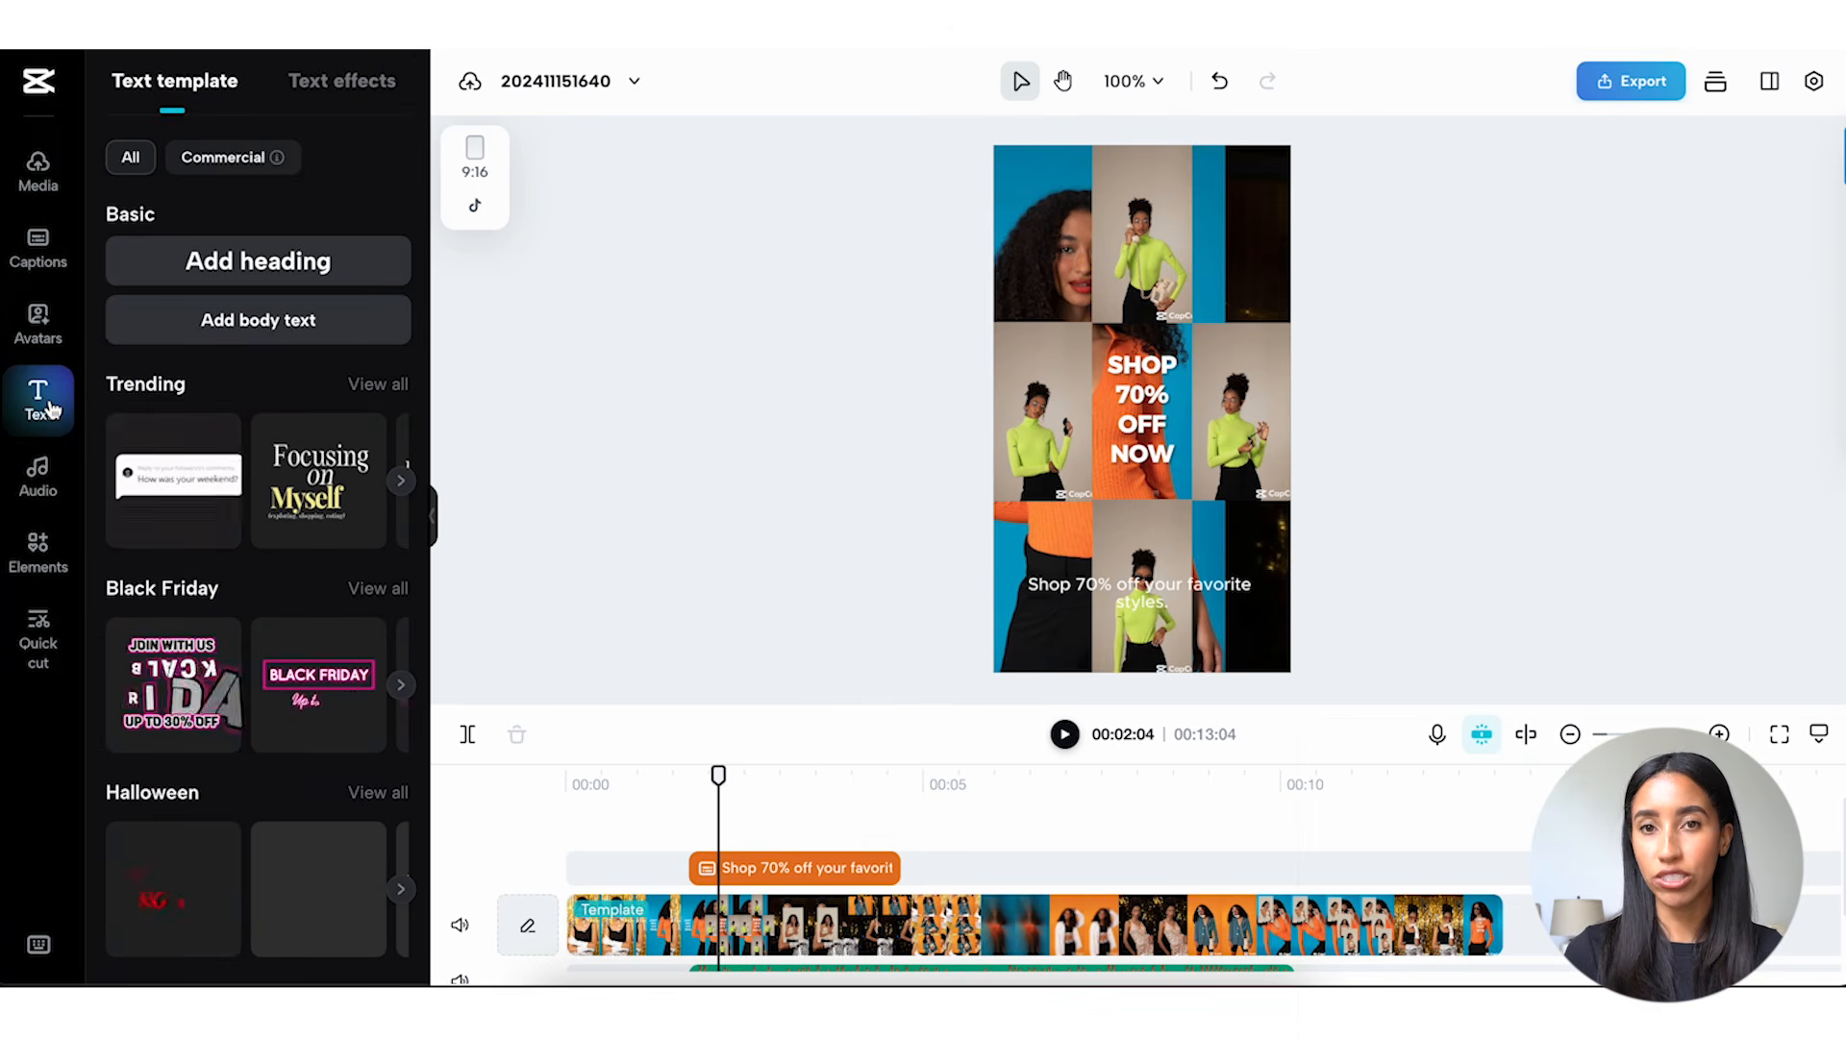
scroll(242, 440, "down", 1)
scroll(241, 440, "down", 5)
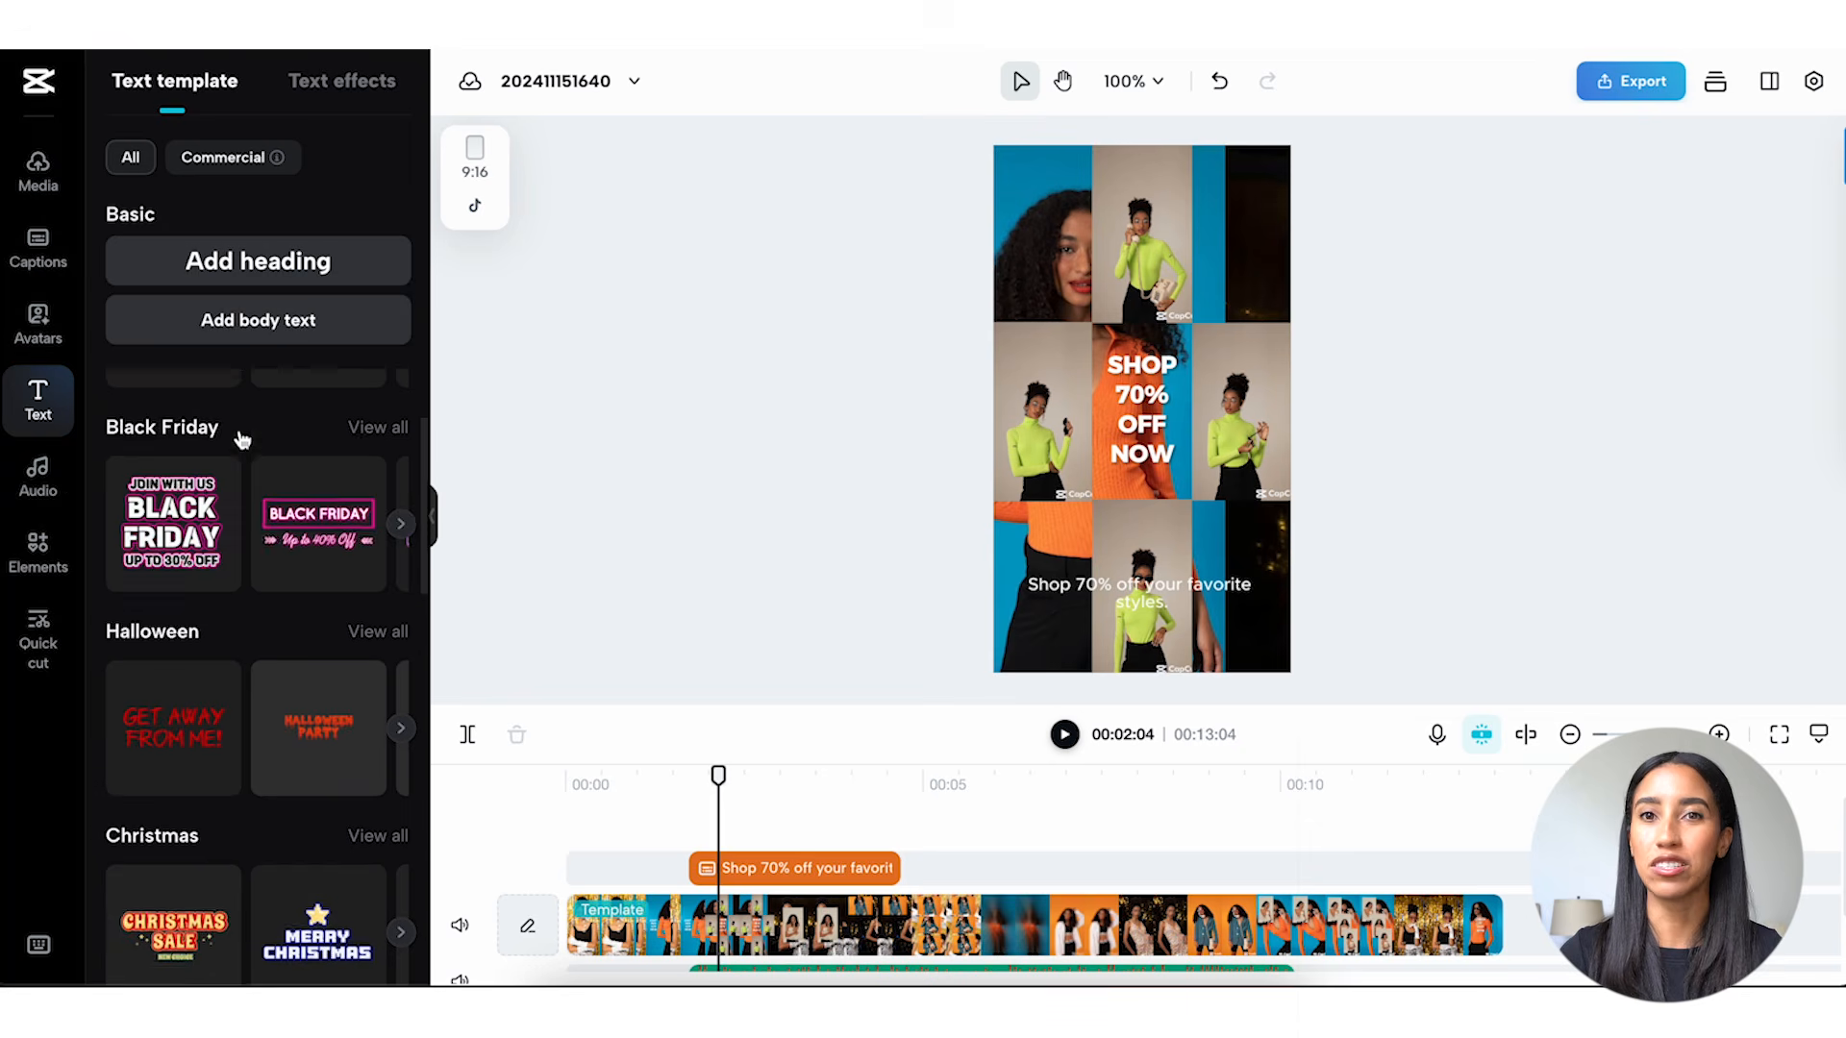
scroll(242, 440, "down", 5)
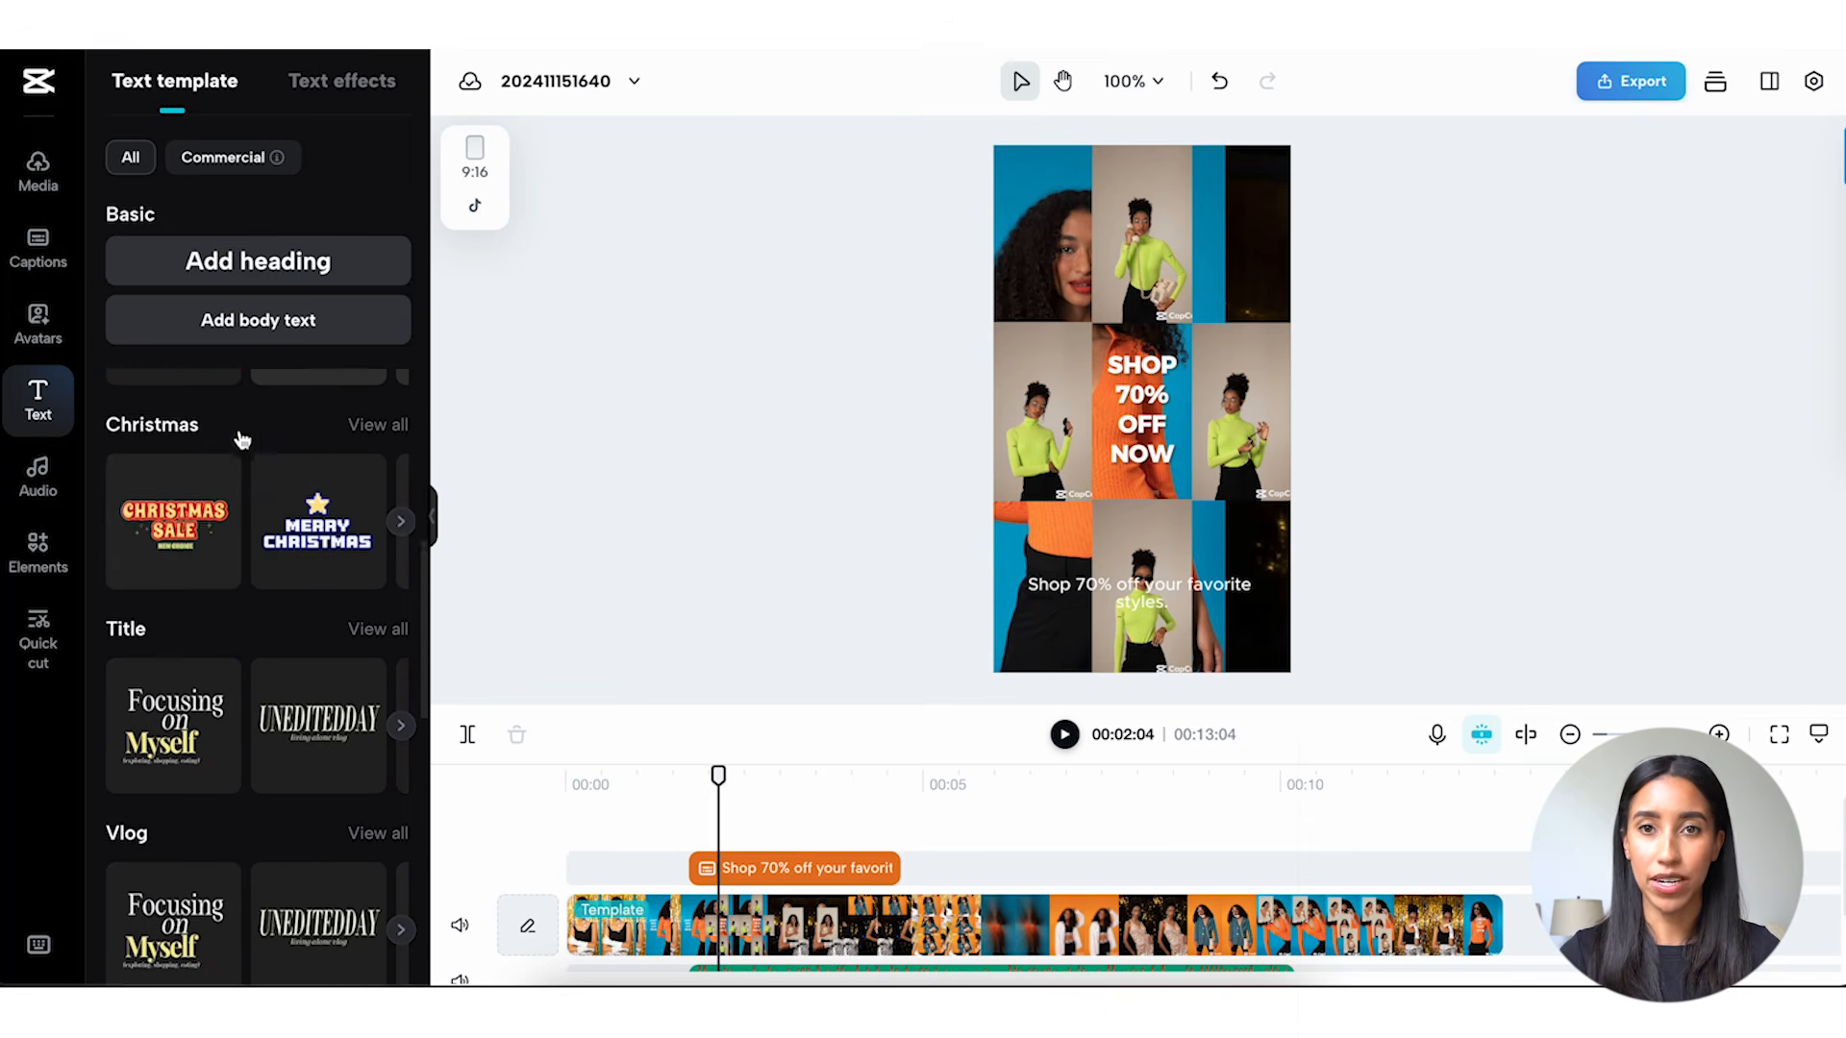
scroll(242, 441, "down", 2)
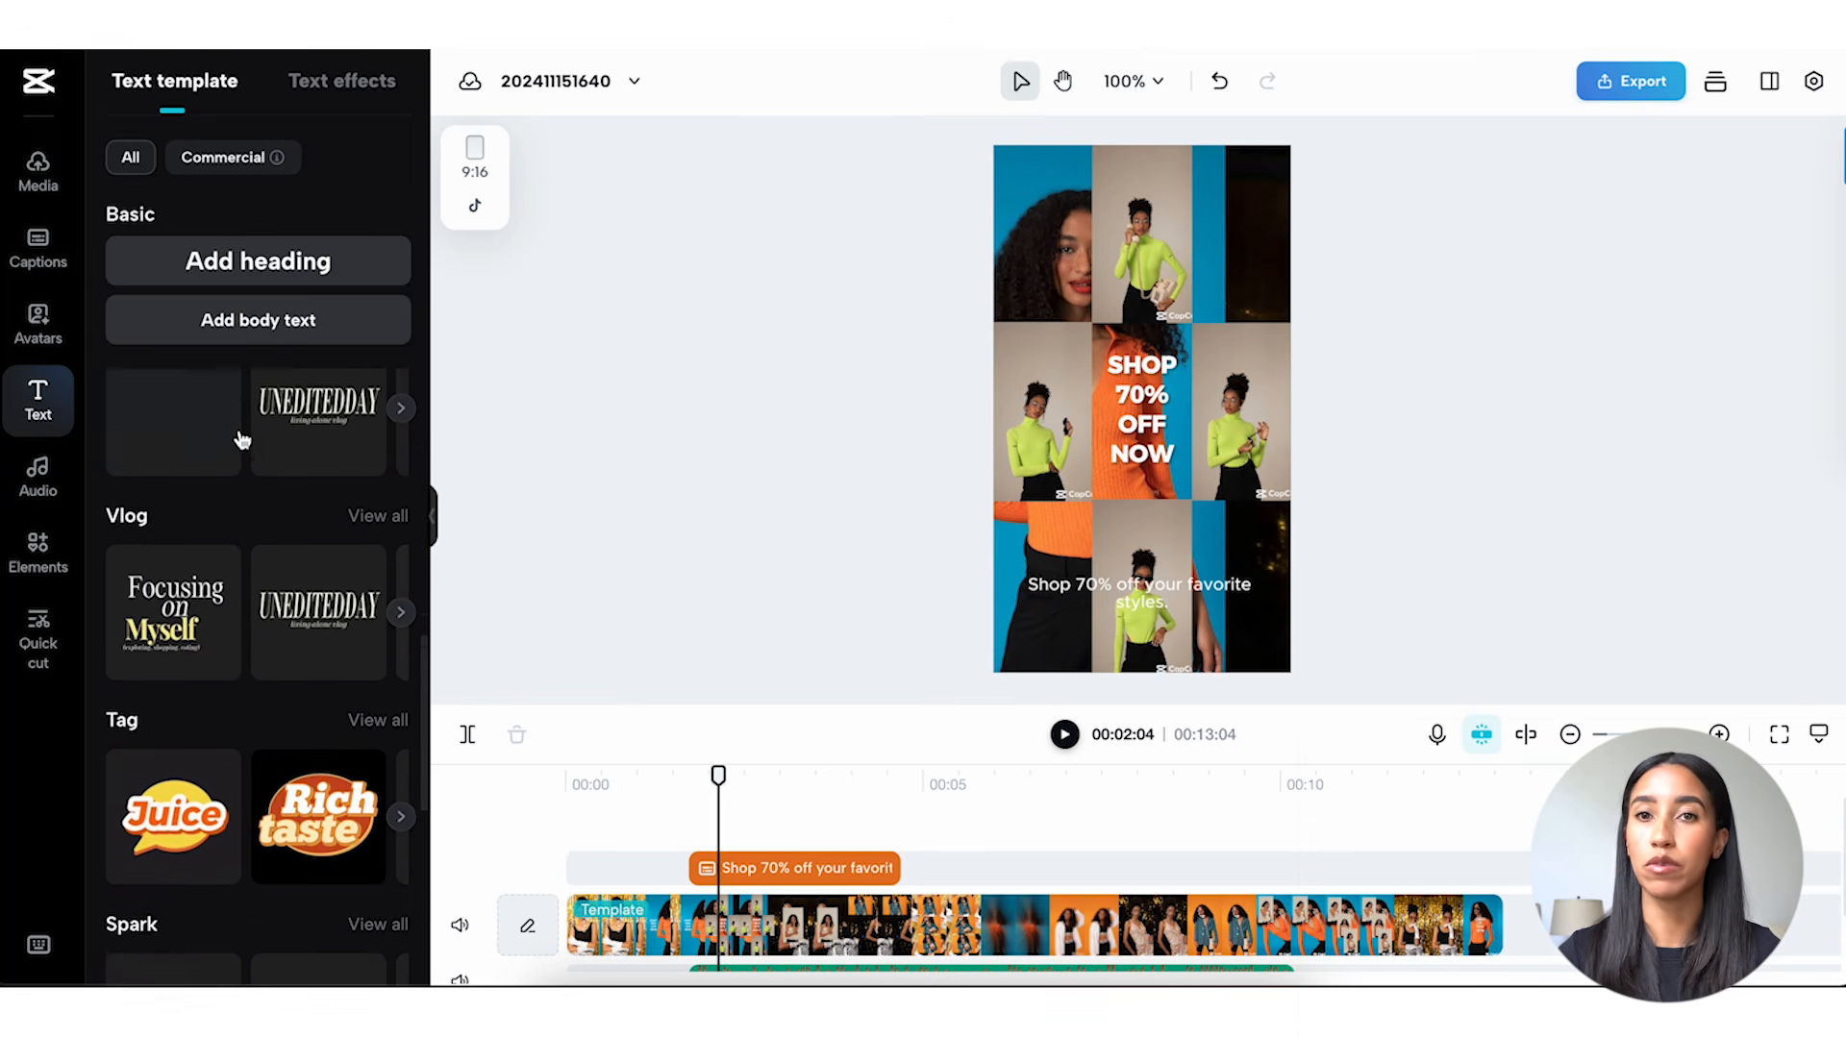
Browse the music tracks offered in the SALE audio category.
left_click(40, 492)
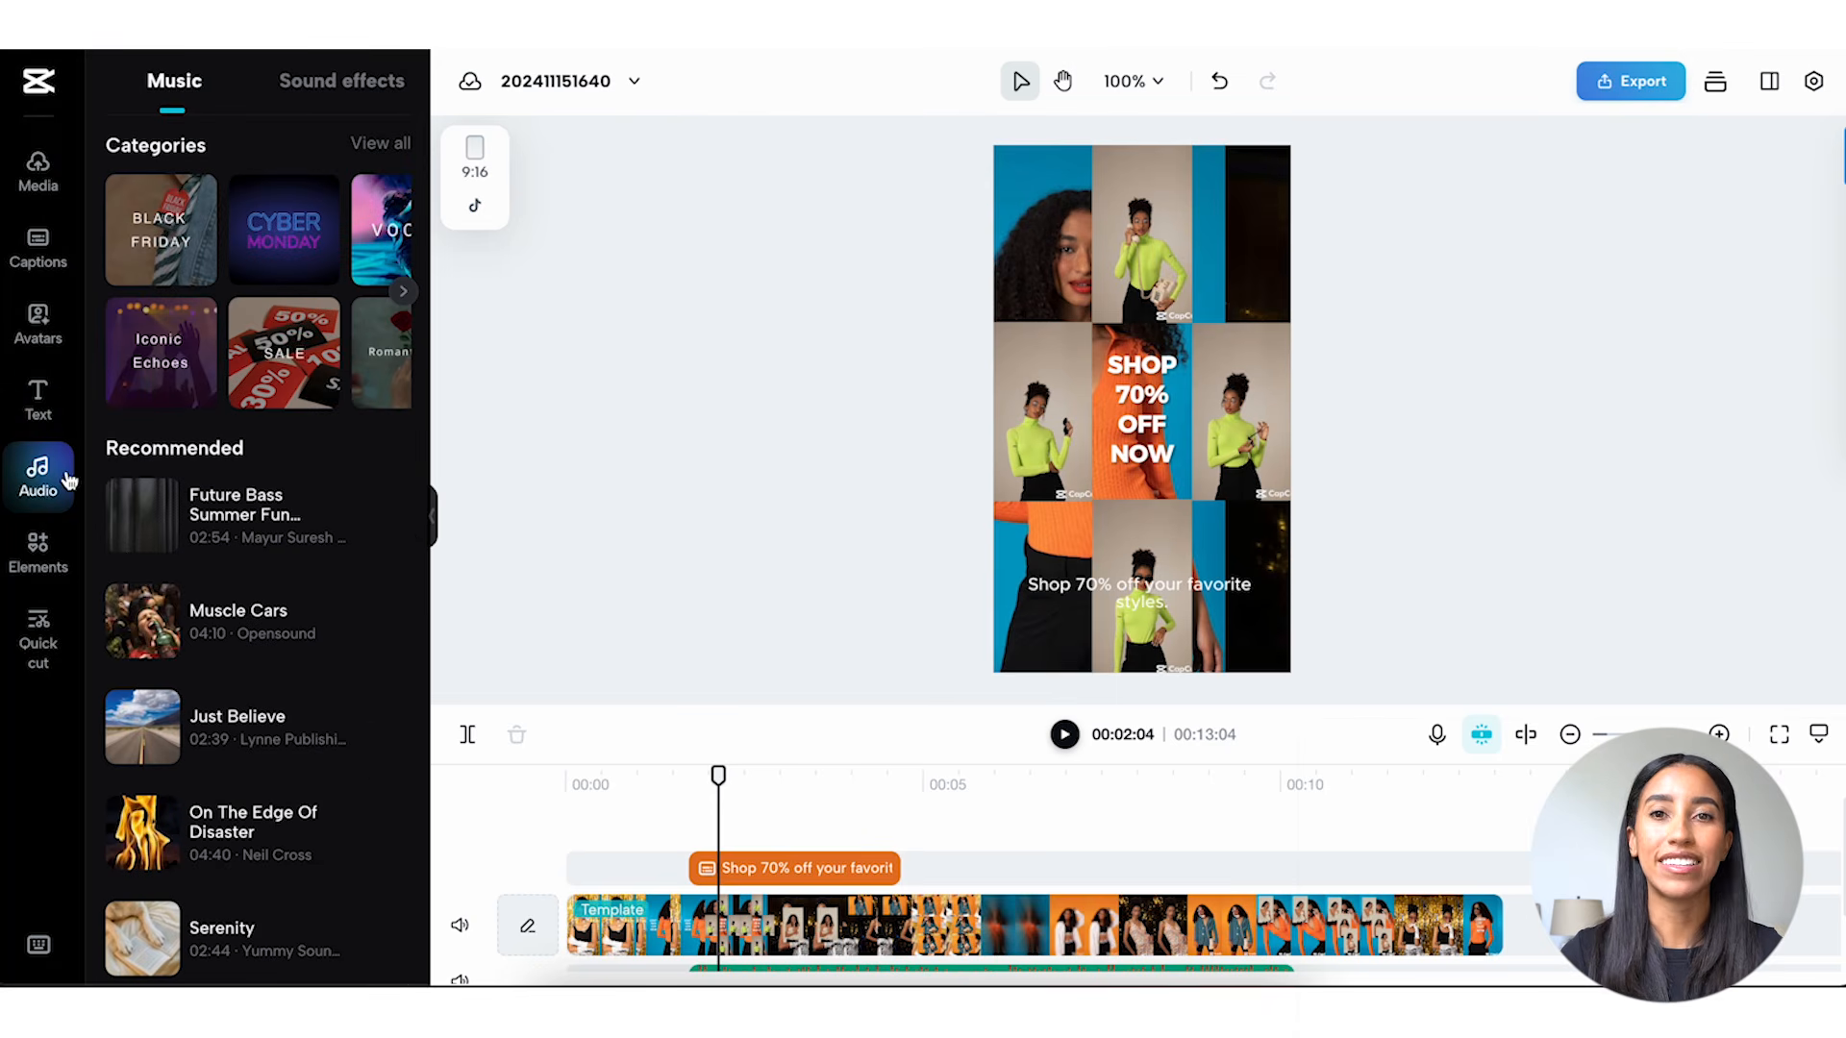
left_click(301, 354)
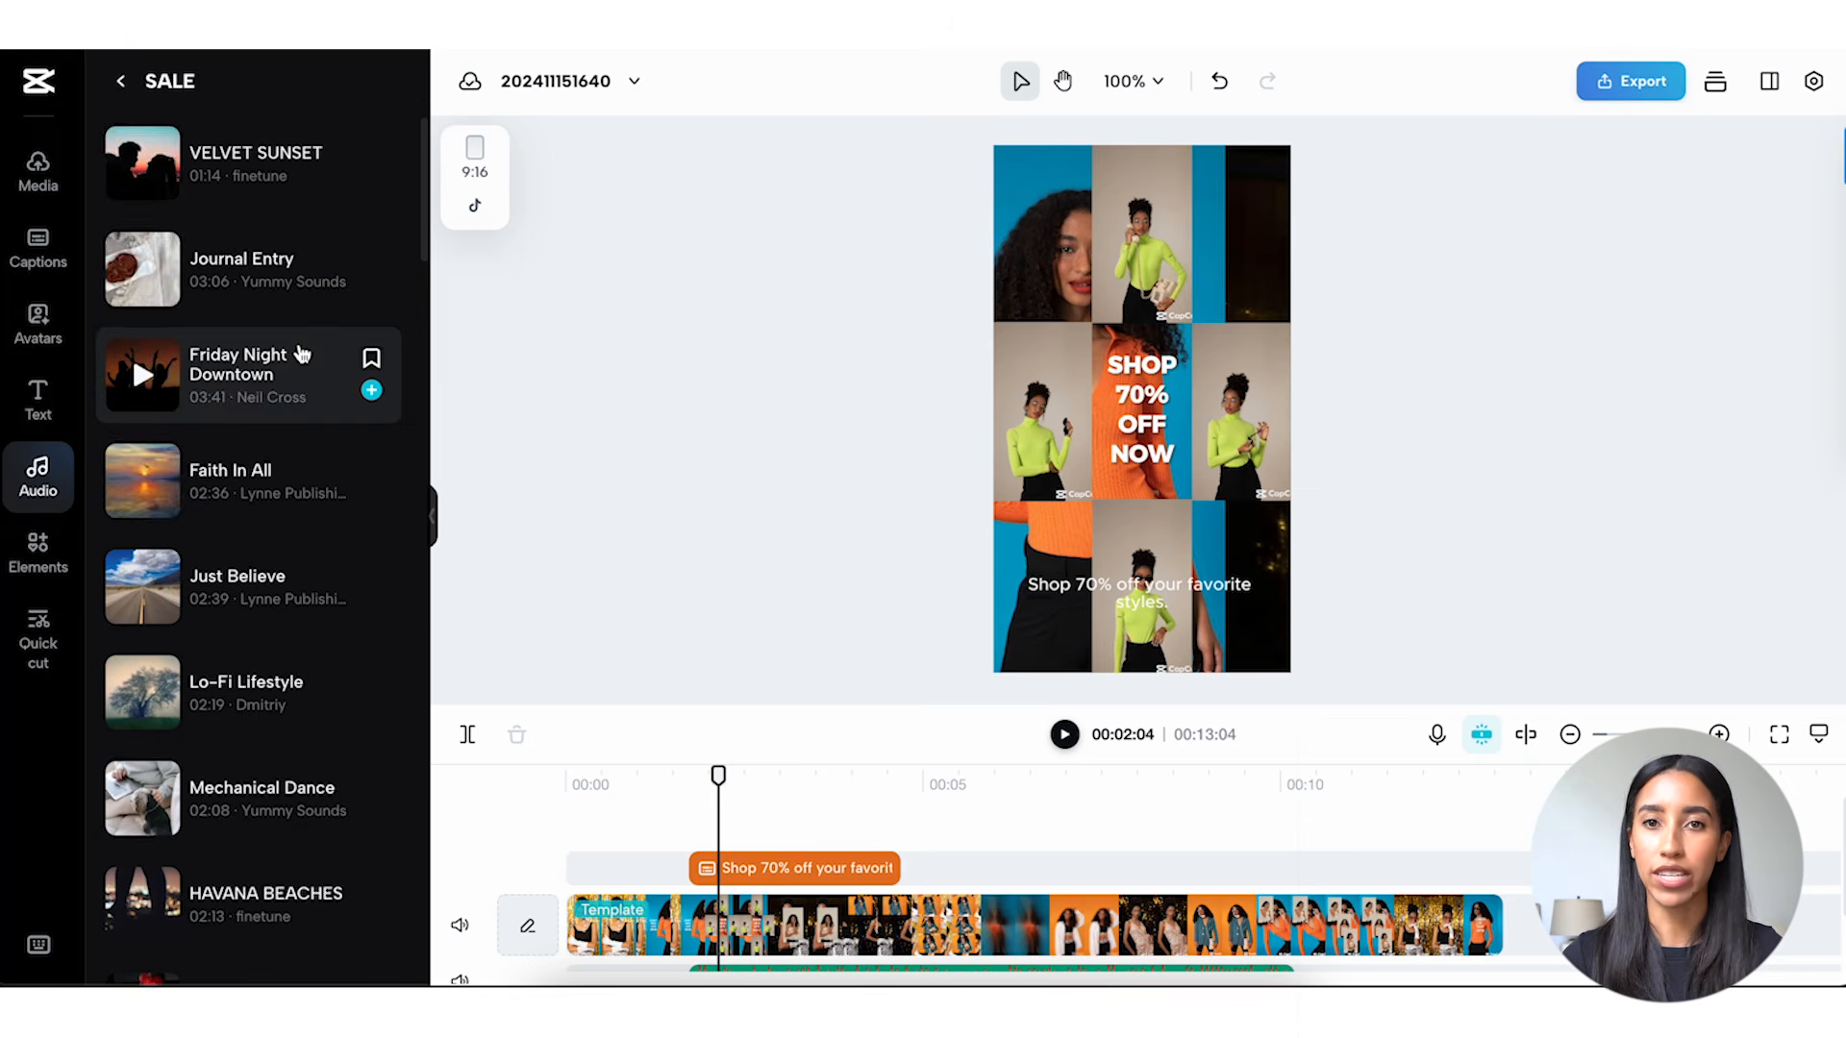
scroll(301, 354, "down", 2)
scroll(301, 353, "down", 3)
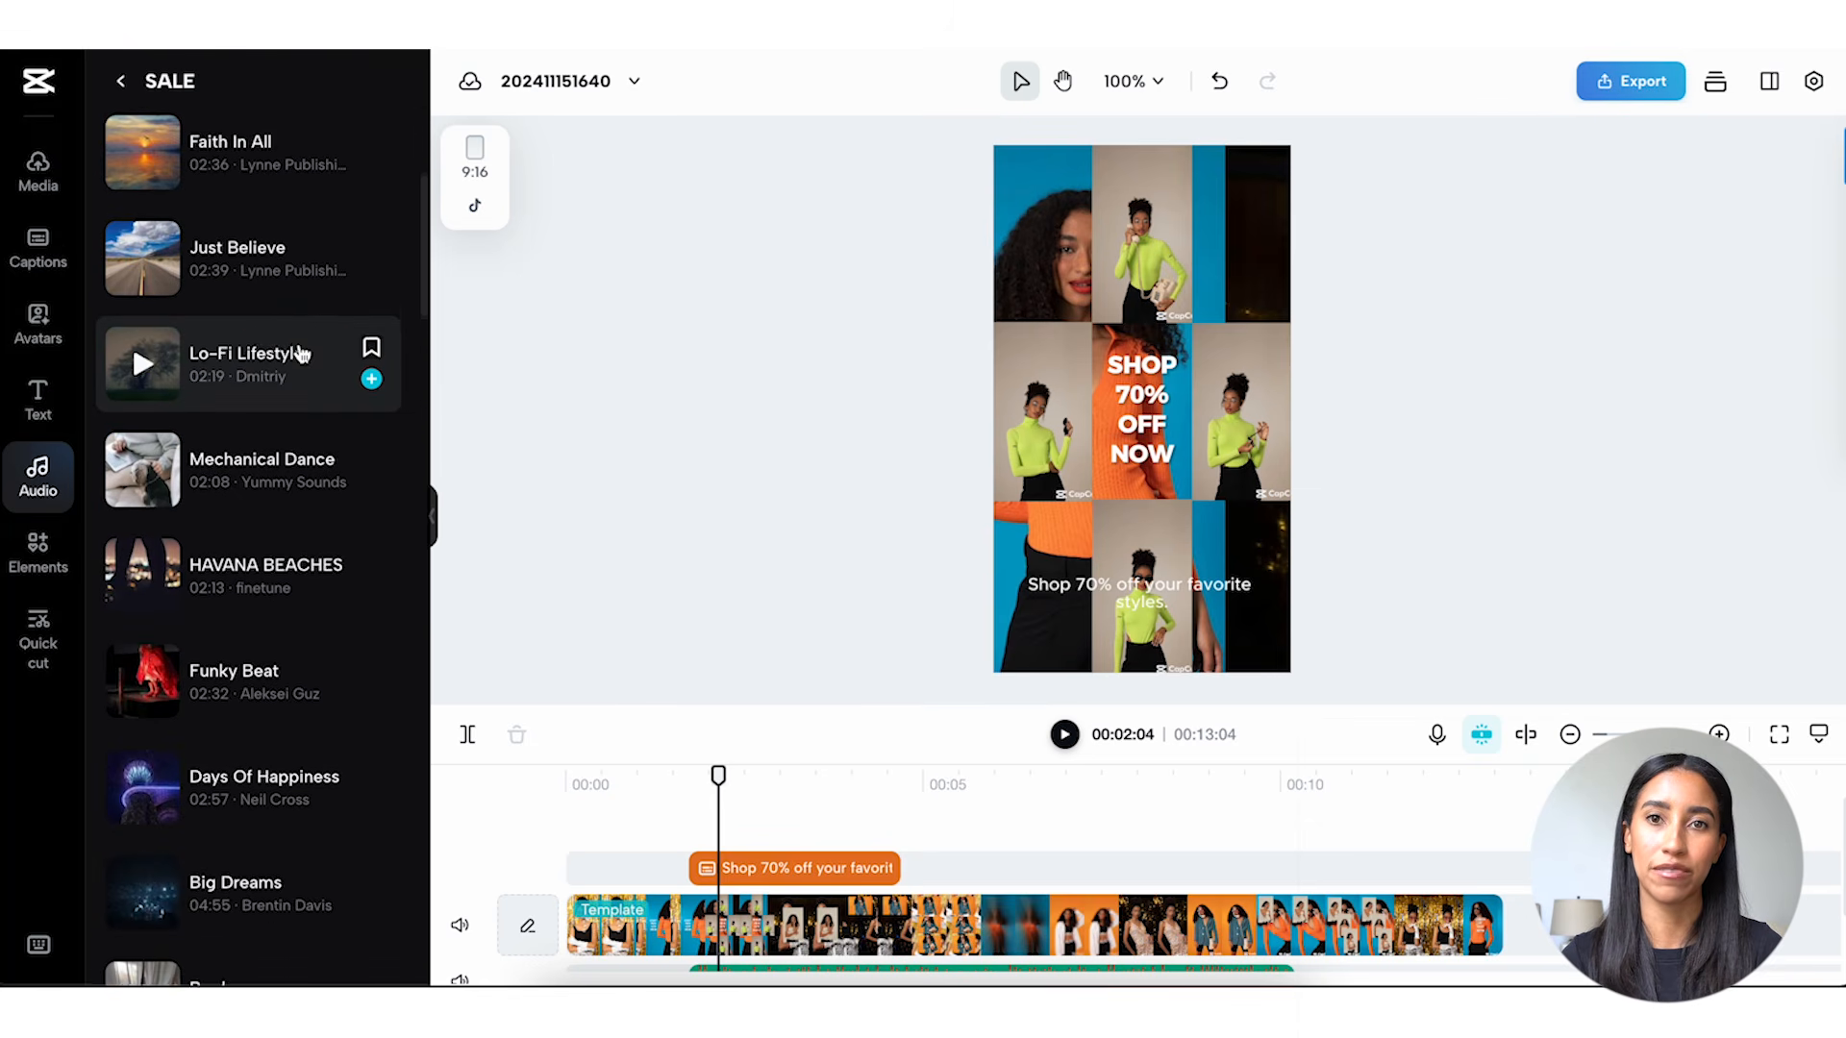
scroll(301, 352, "down", 2)
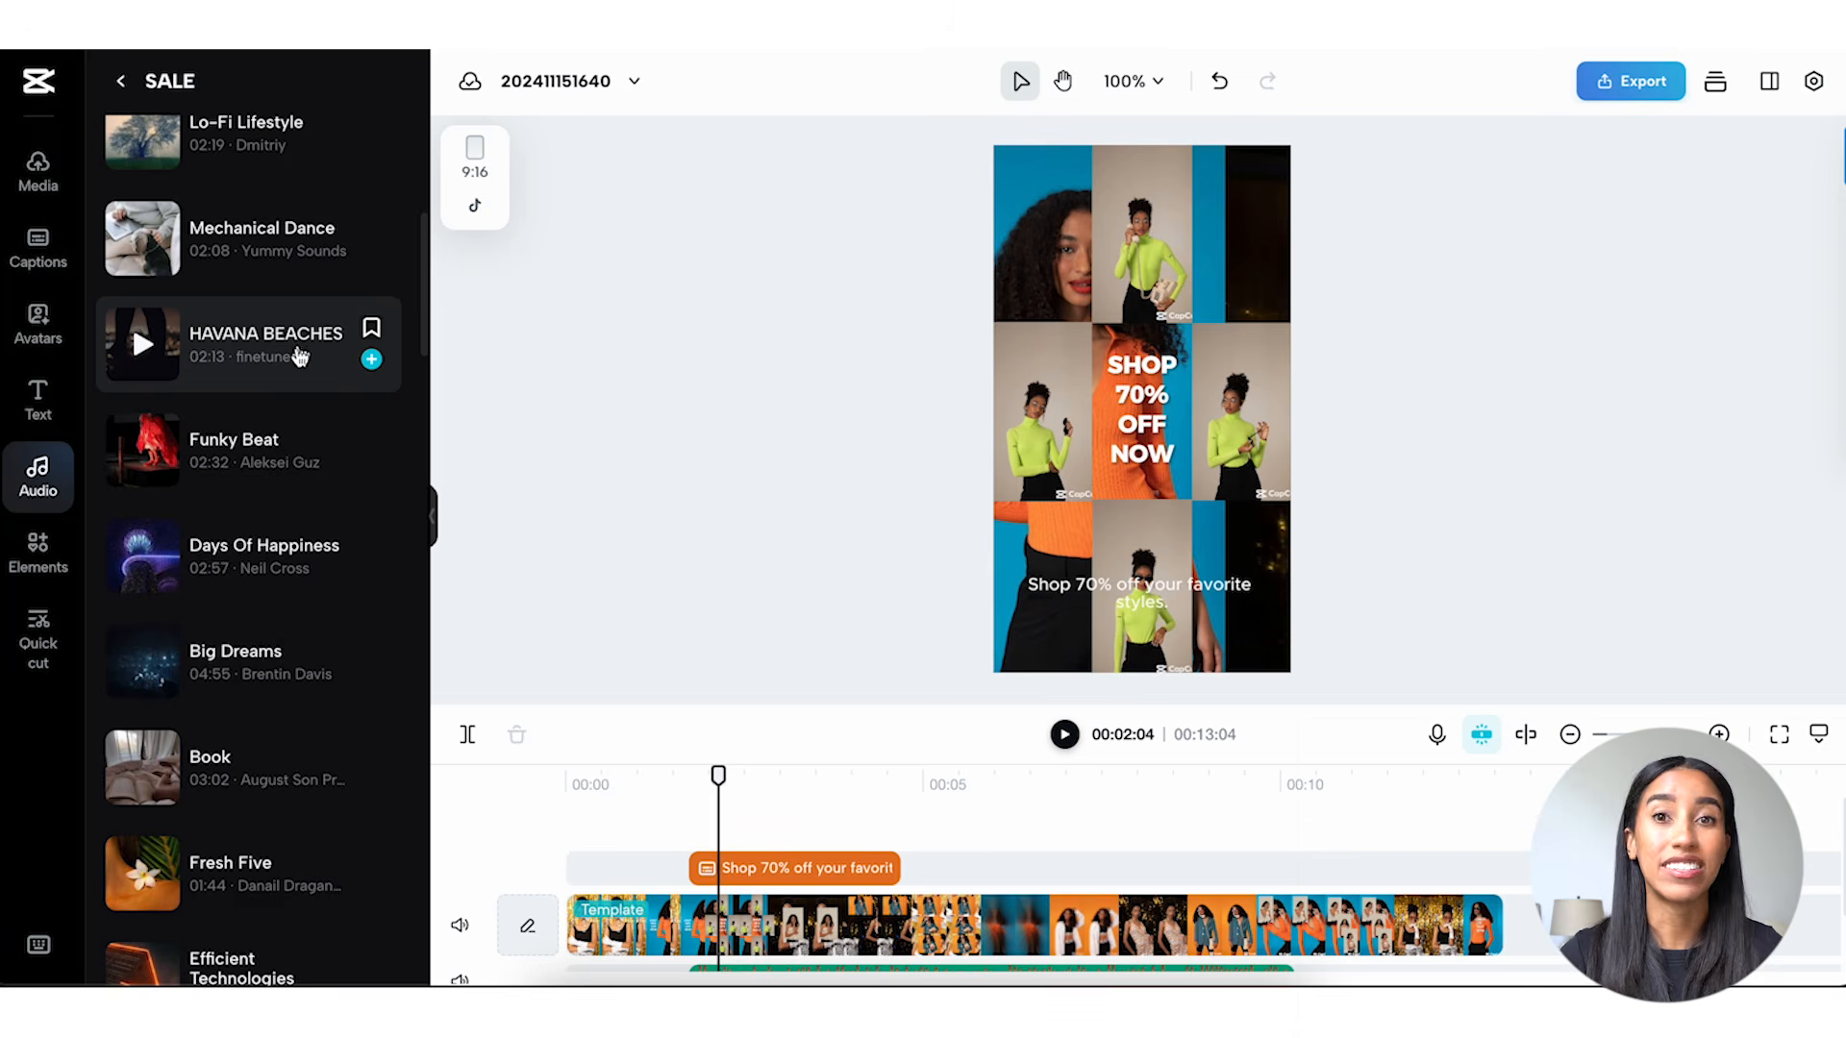
Examine the available elements, including stickers, stock videos, photos, effects, transitions and filters.
left_click(63, 550)
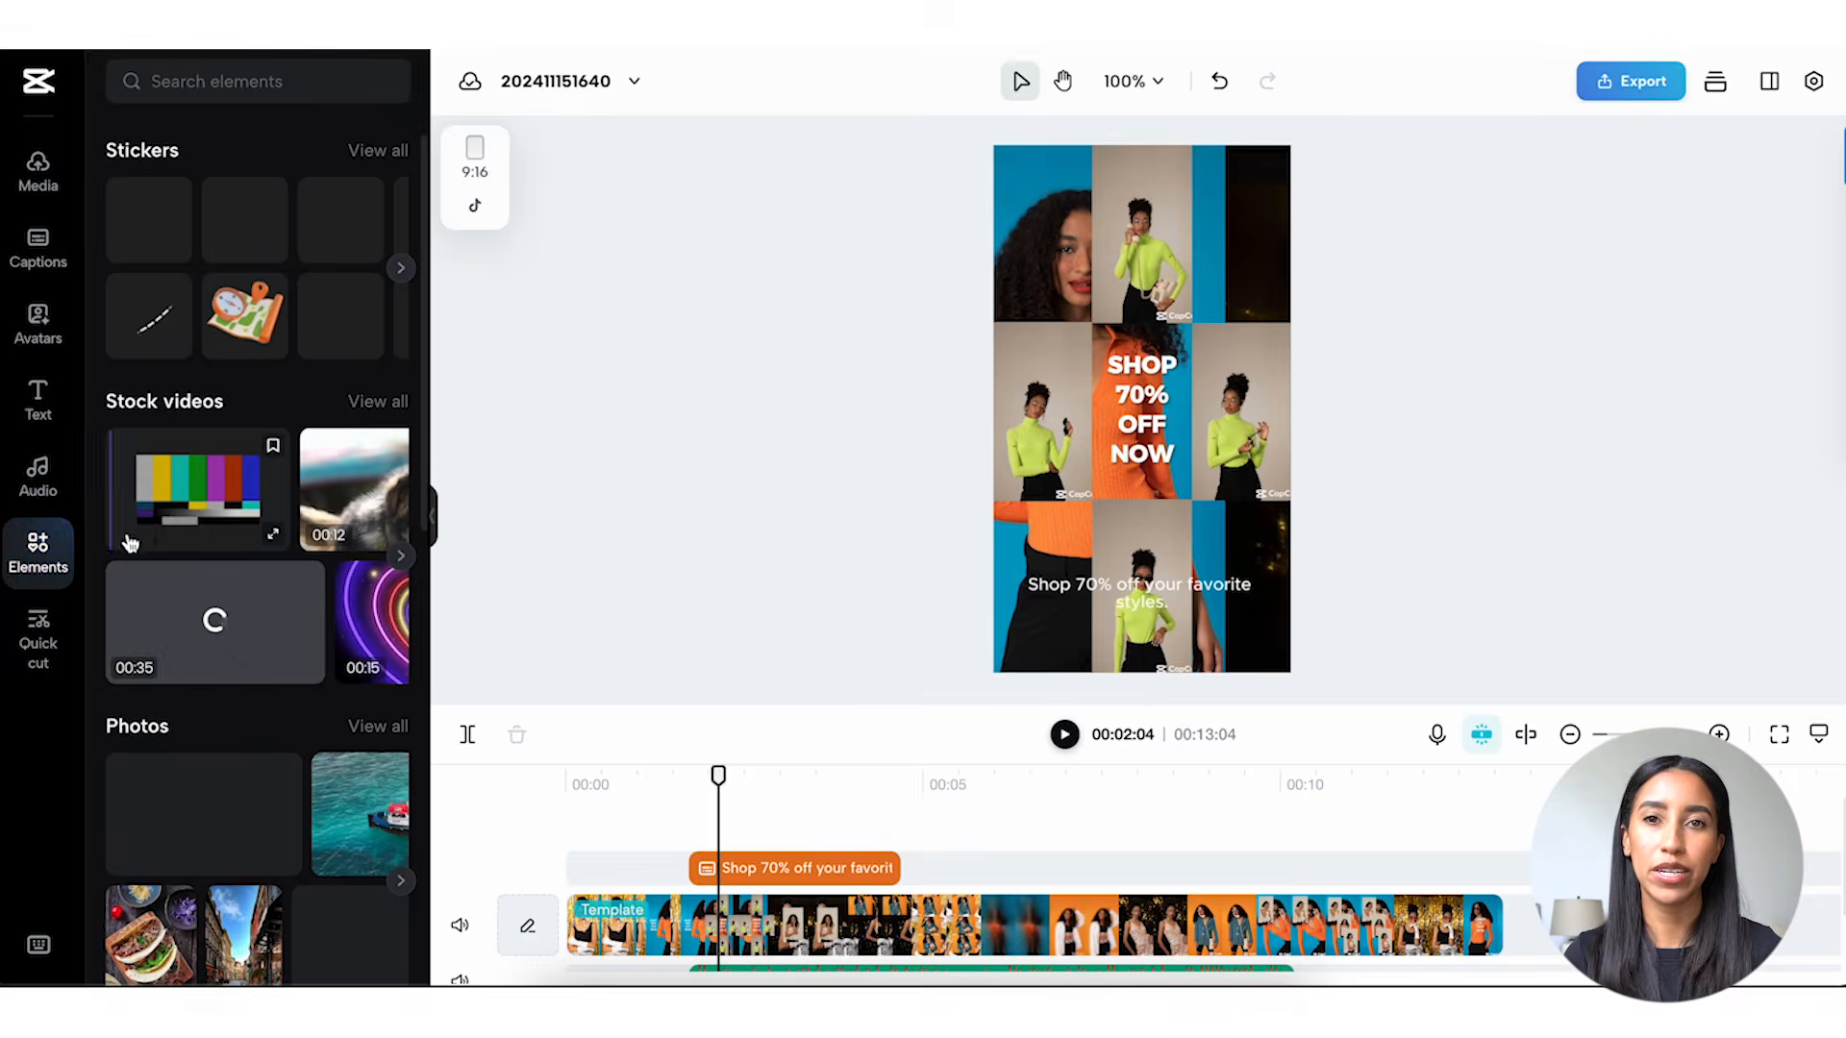
scroll(214, 521, "down", 5)
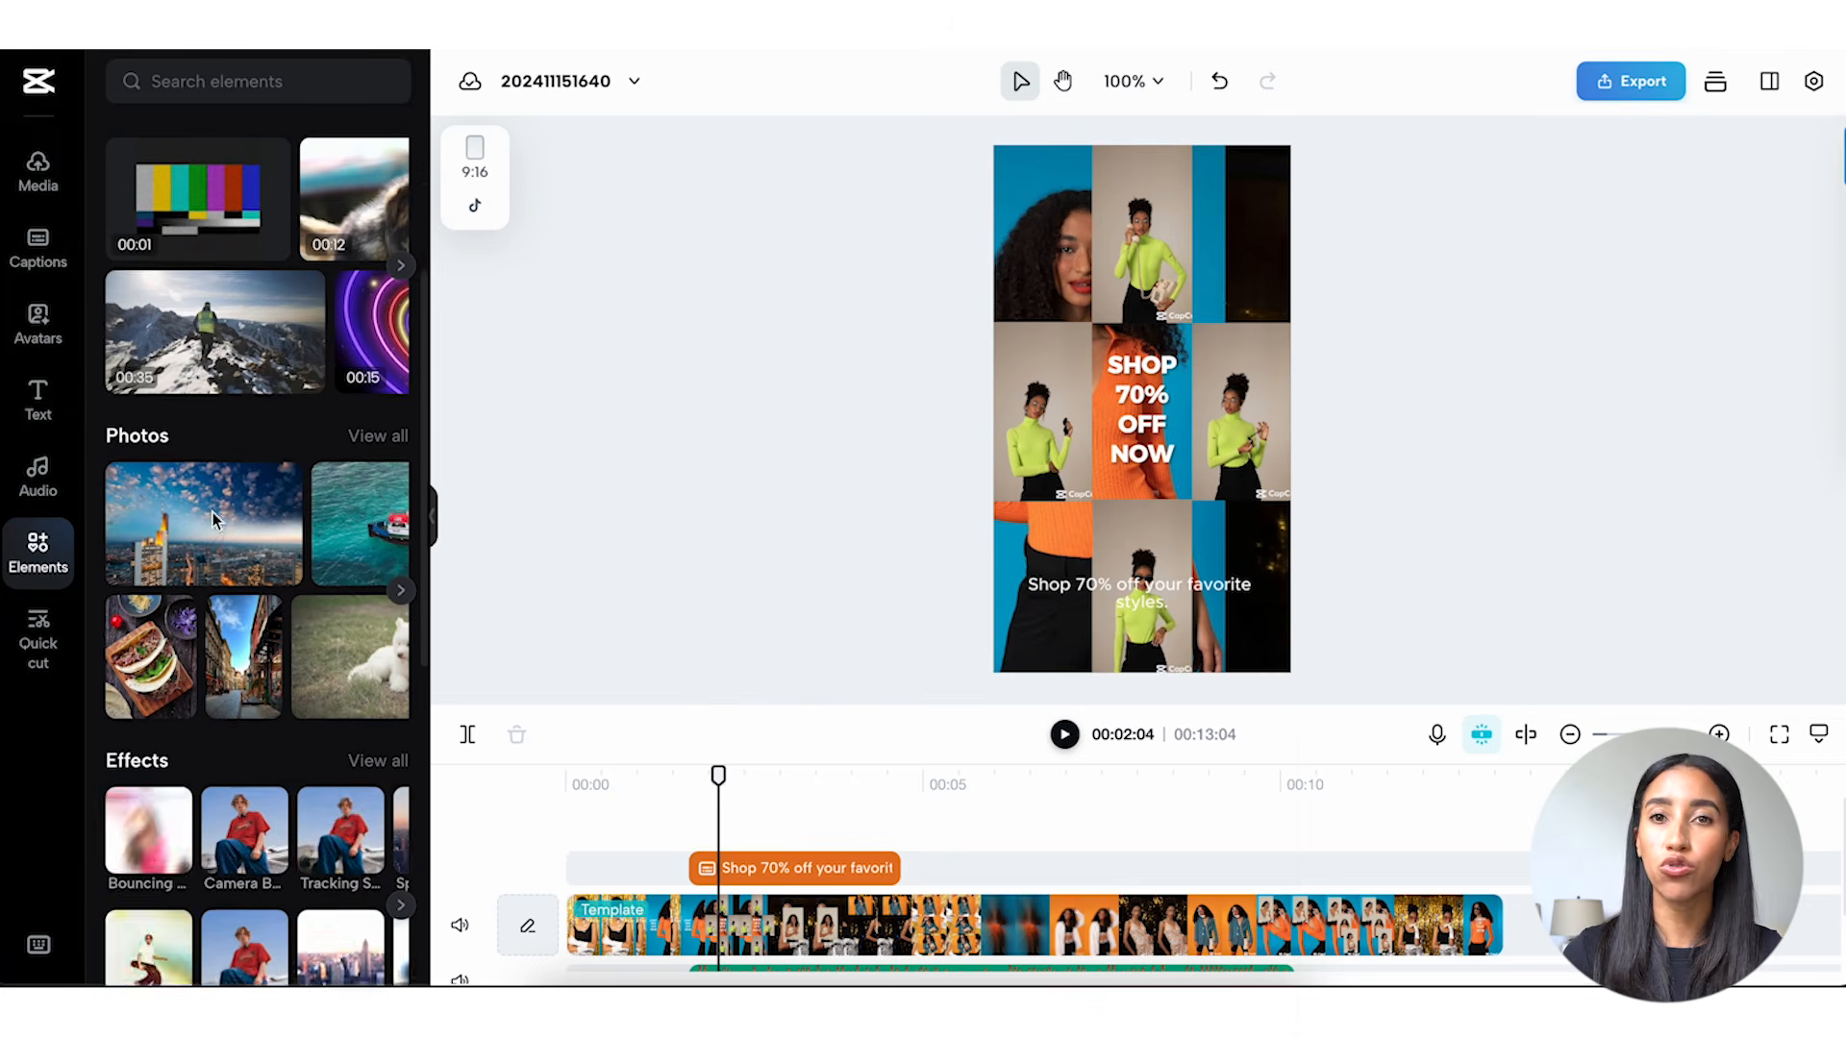
scroll(214, 521, "down", 4)
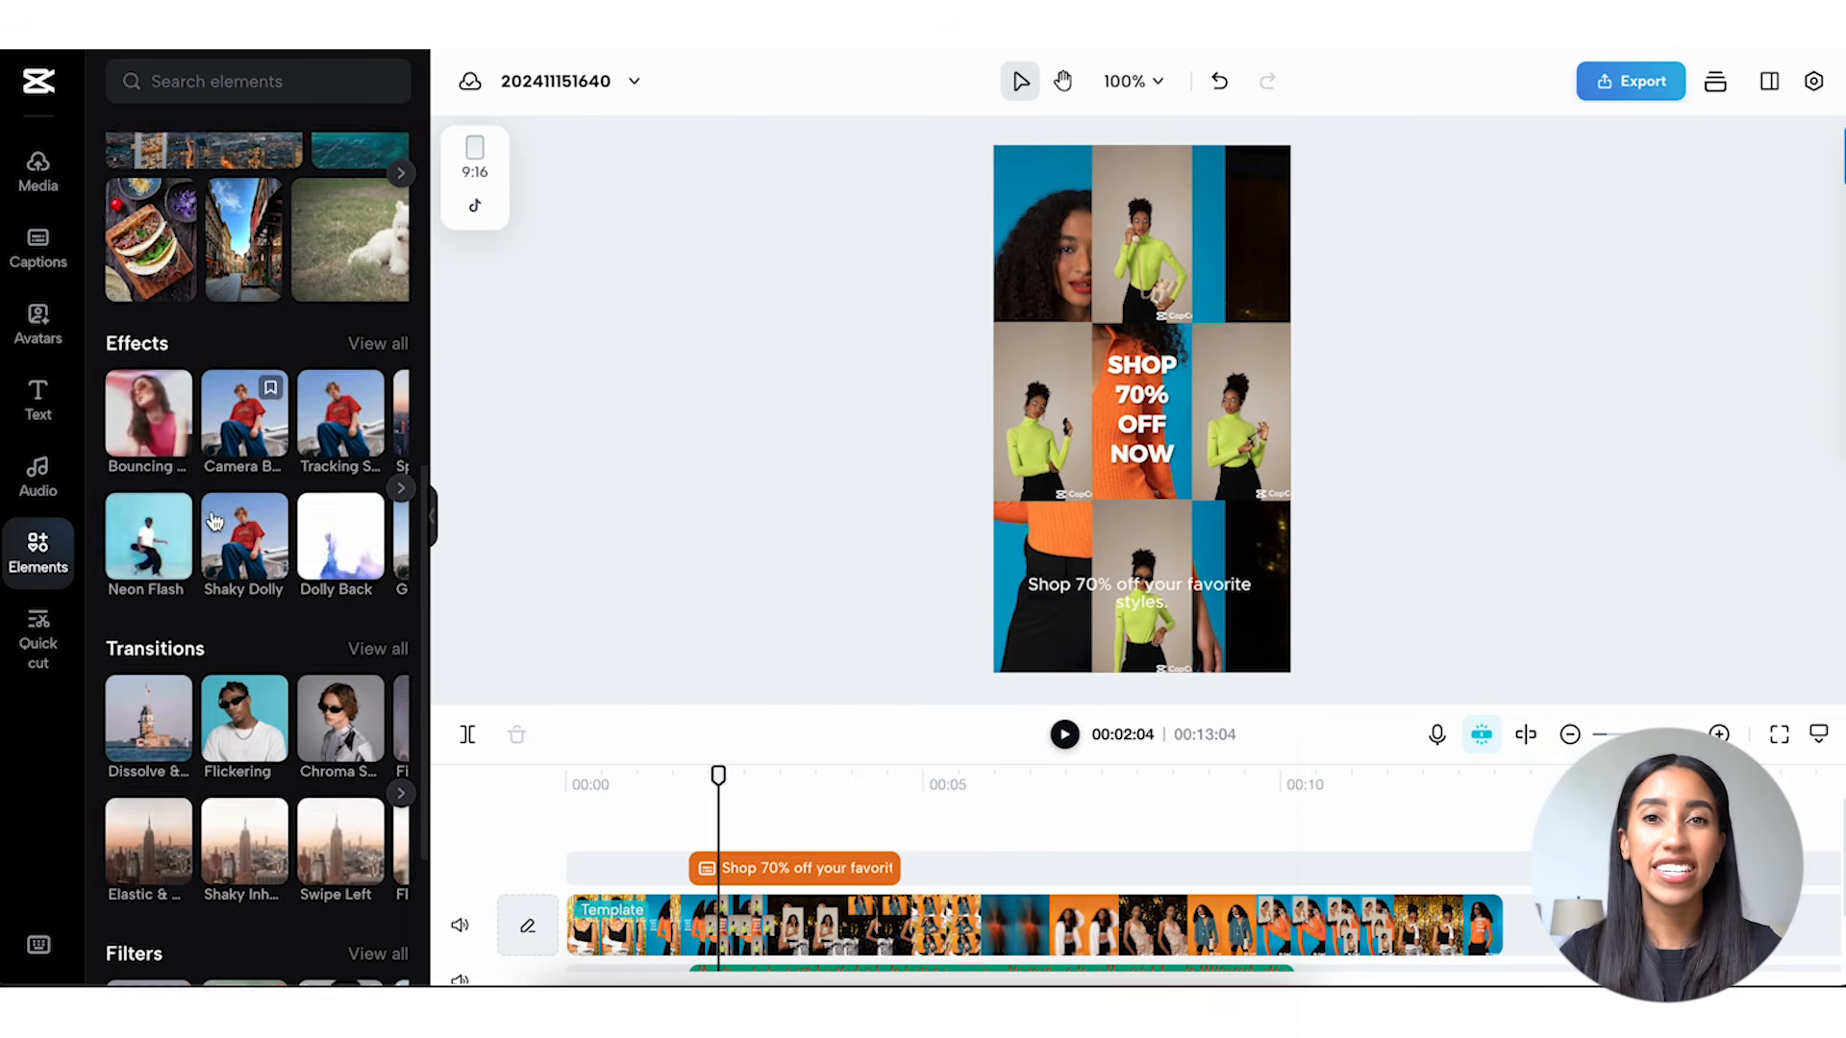
scroll(214, 521, "down", 2)
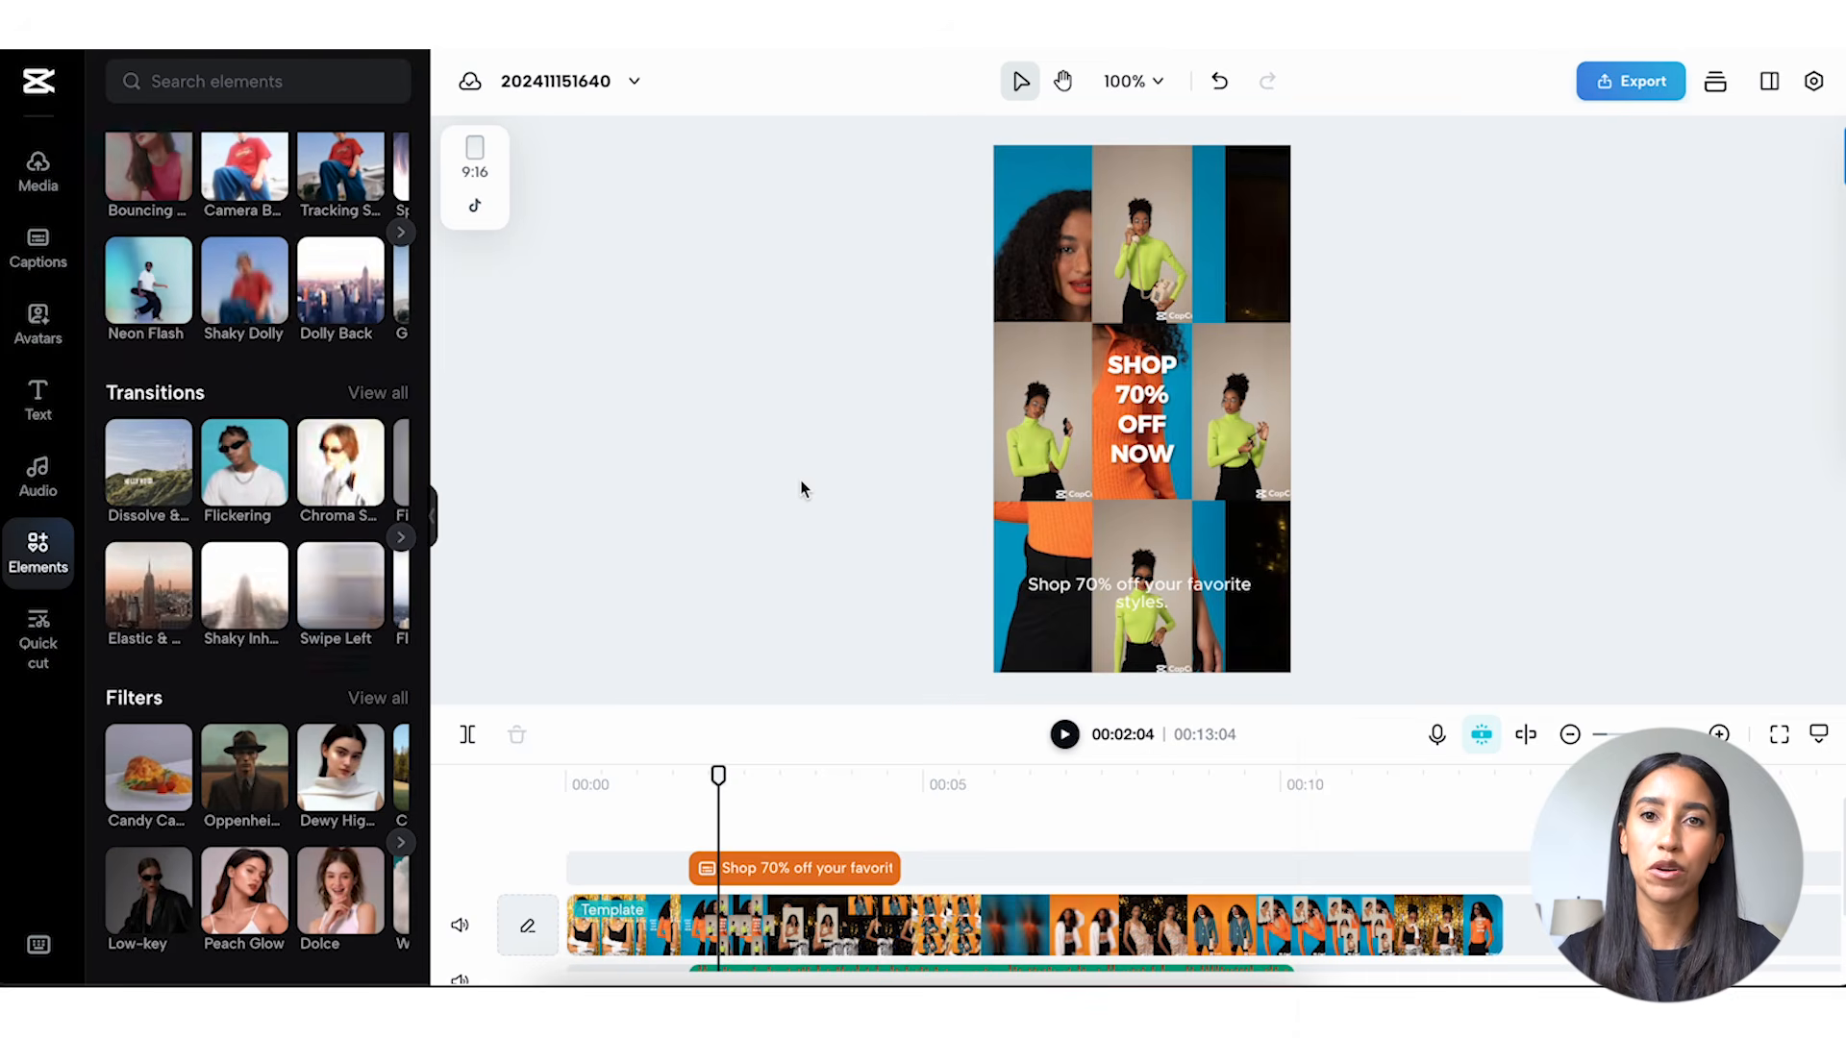
Export the finished video as a download.
left_click(1625, 92)
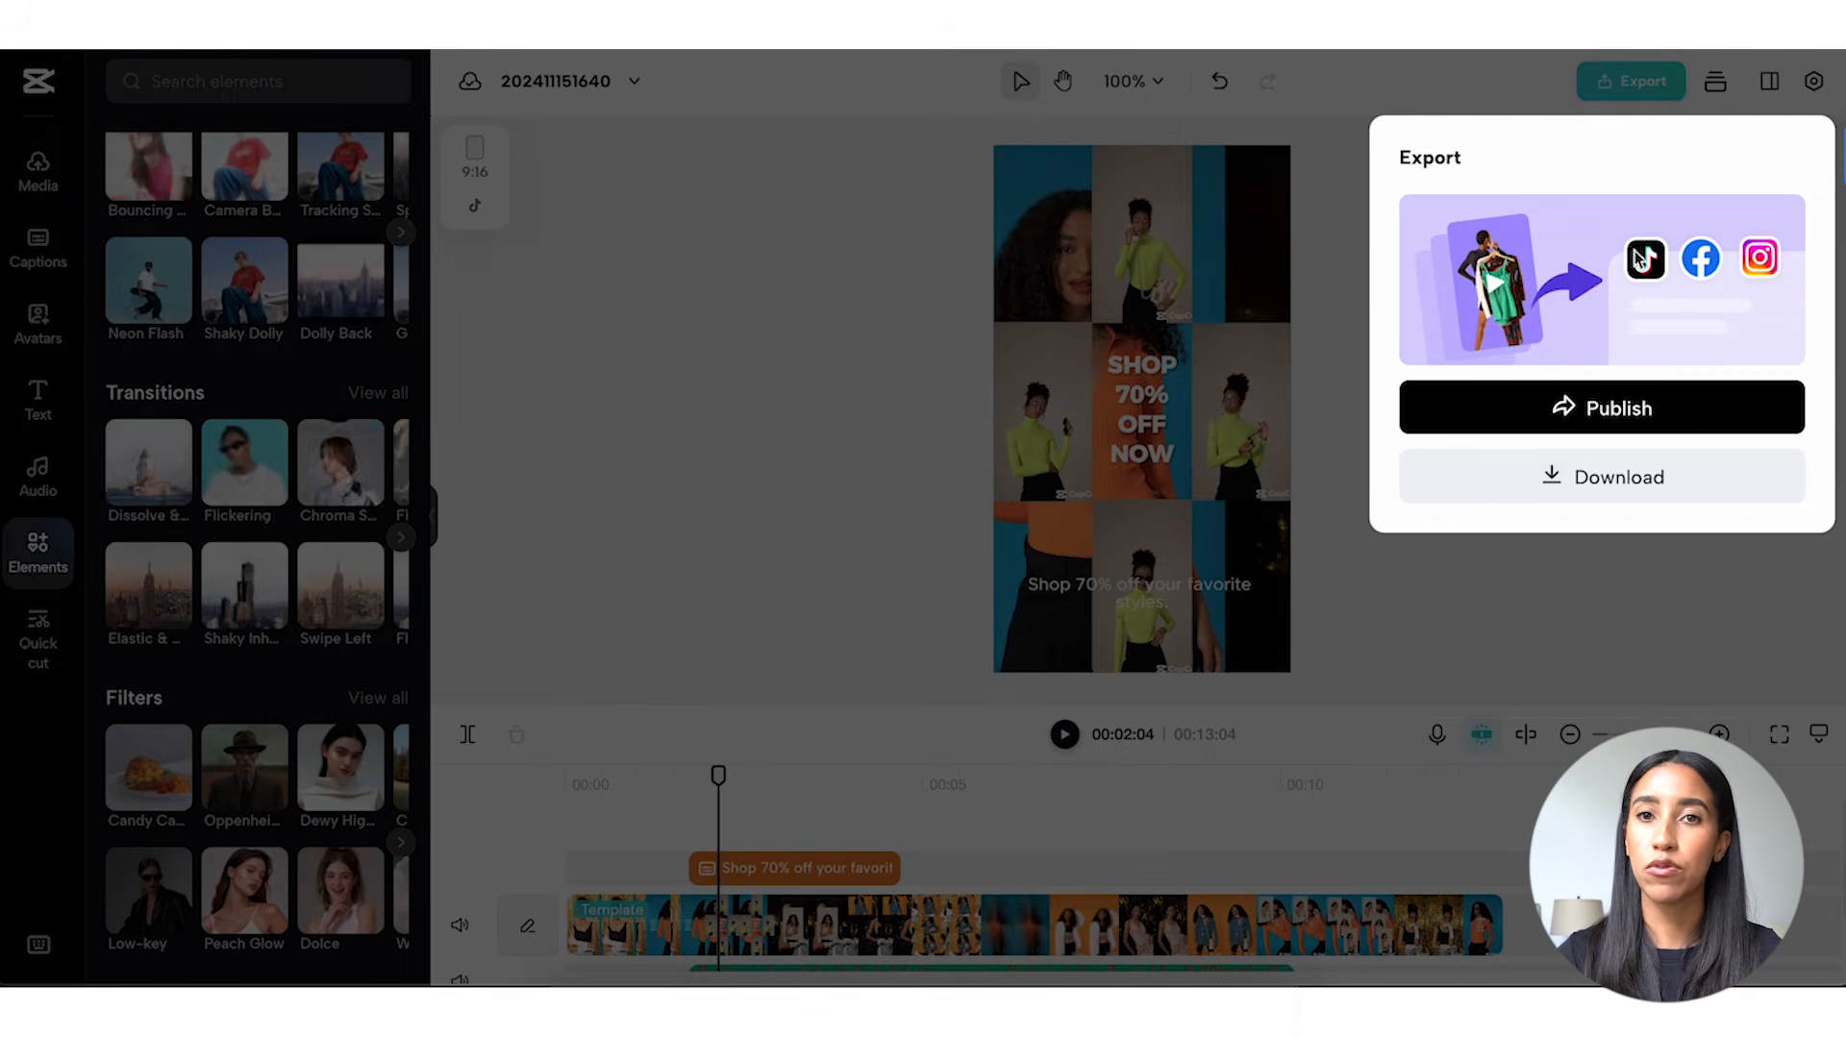
left_click(1638, 477)
left_click(1471, 846)
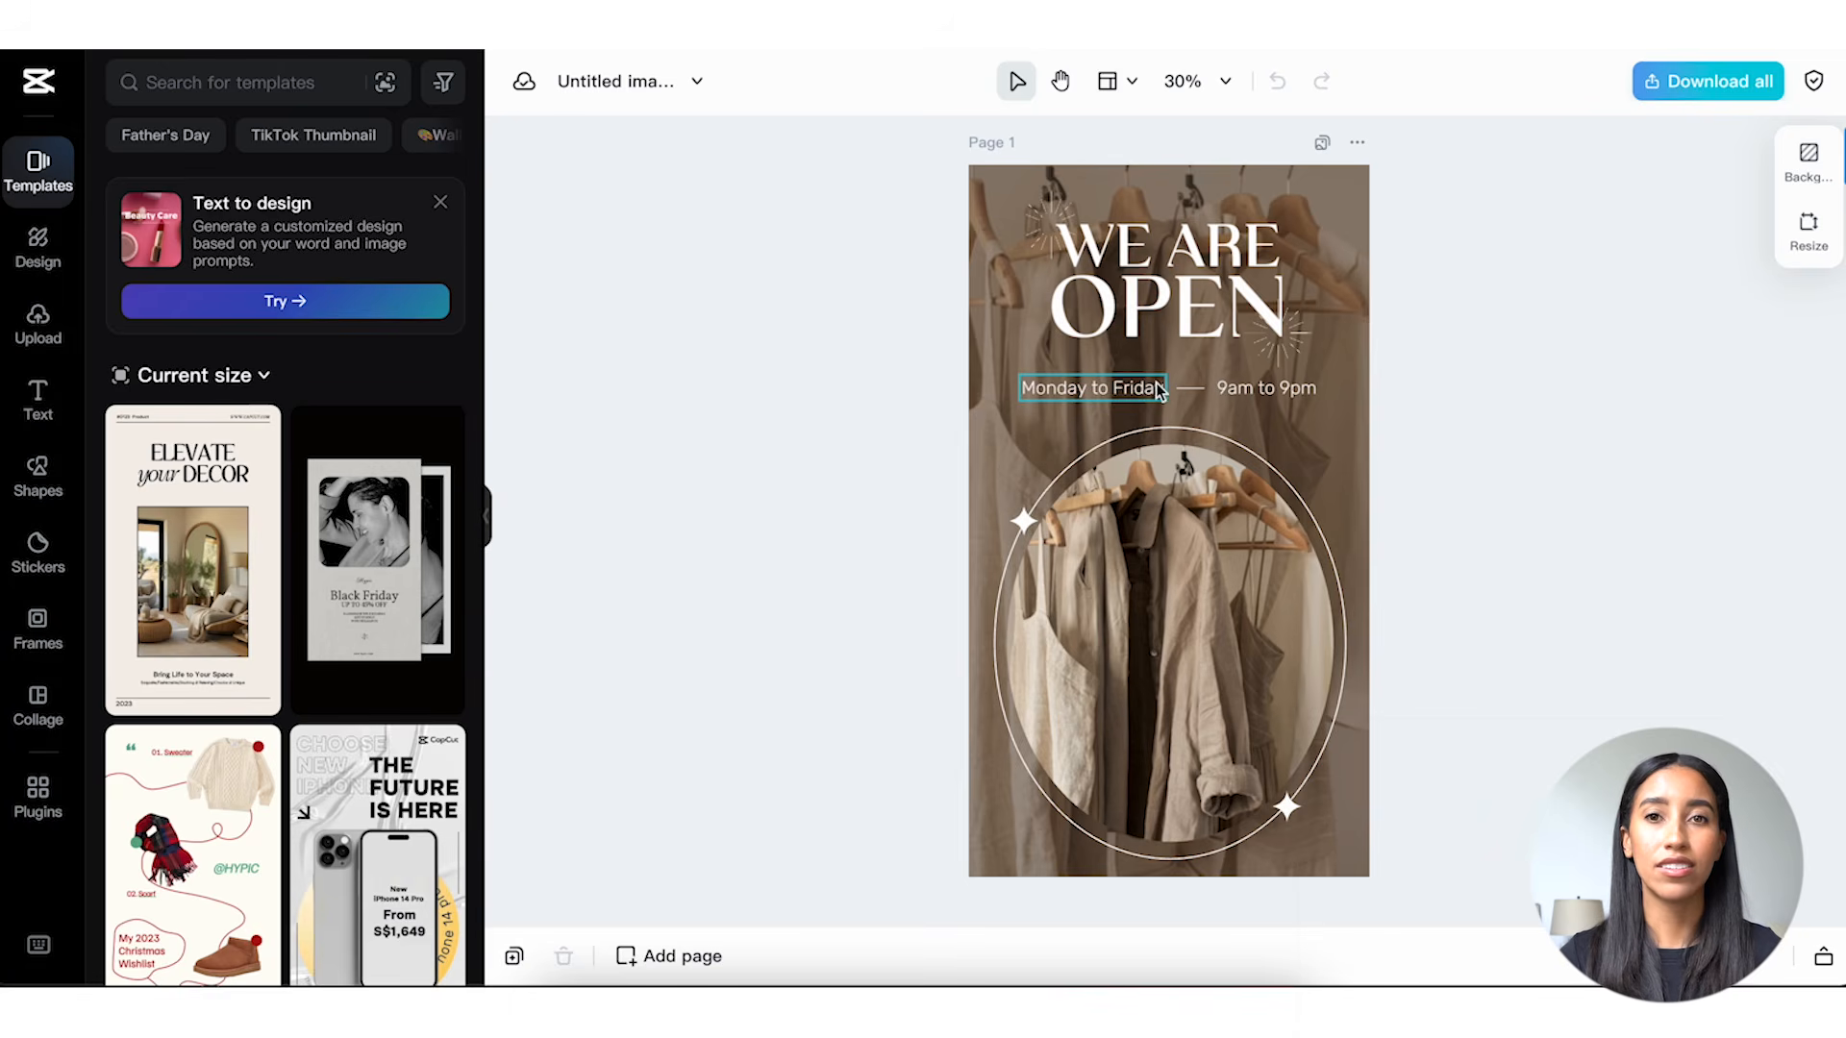
On the "WE ARE OPEN" image template, change the opening times to "Monday to Saturday" and "9am to 6pm", each widened to fit one line.
left_click(1134, 387)
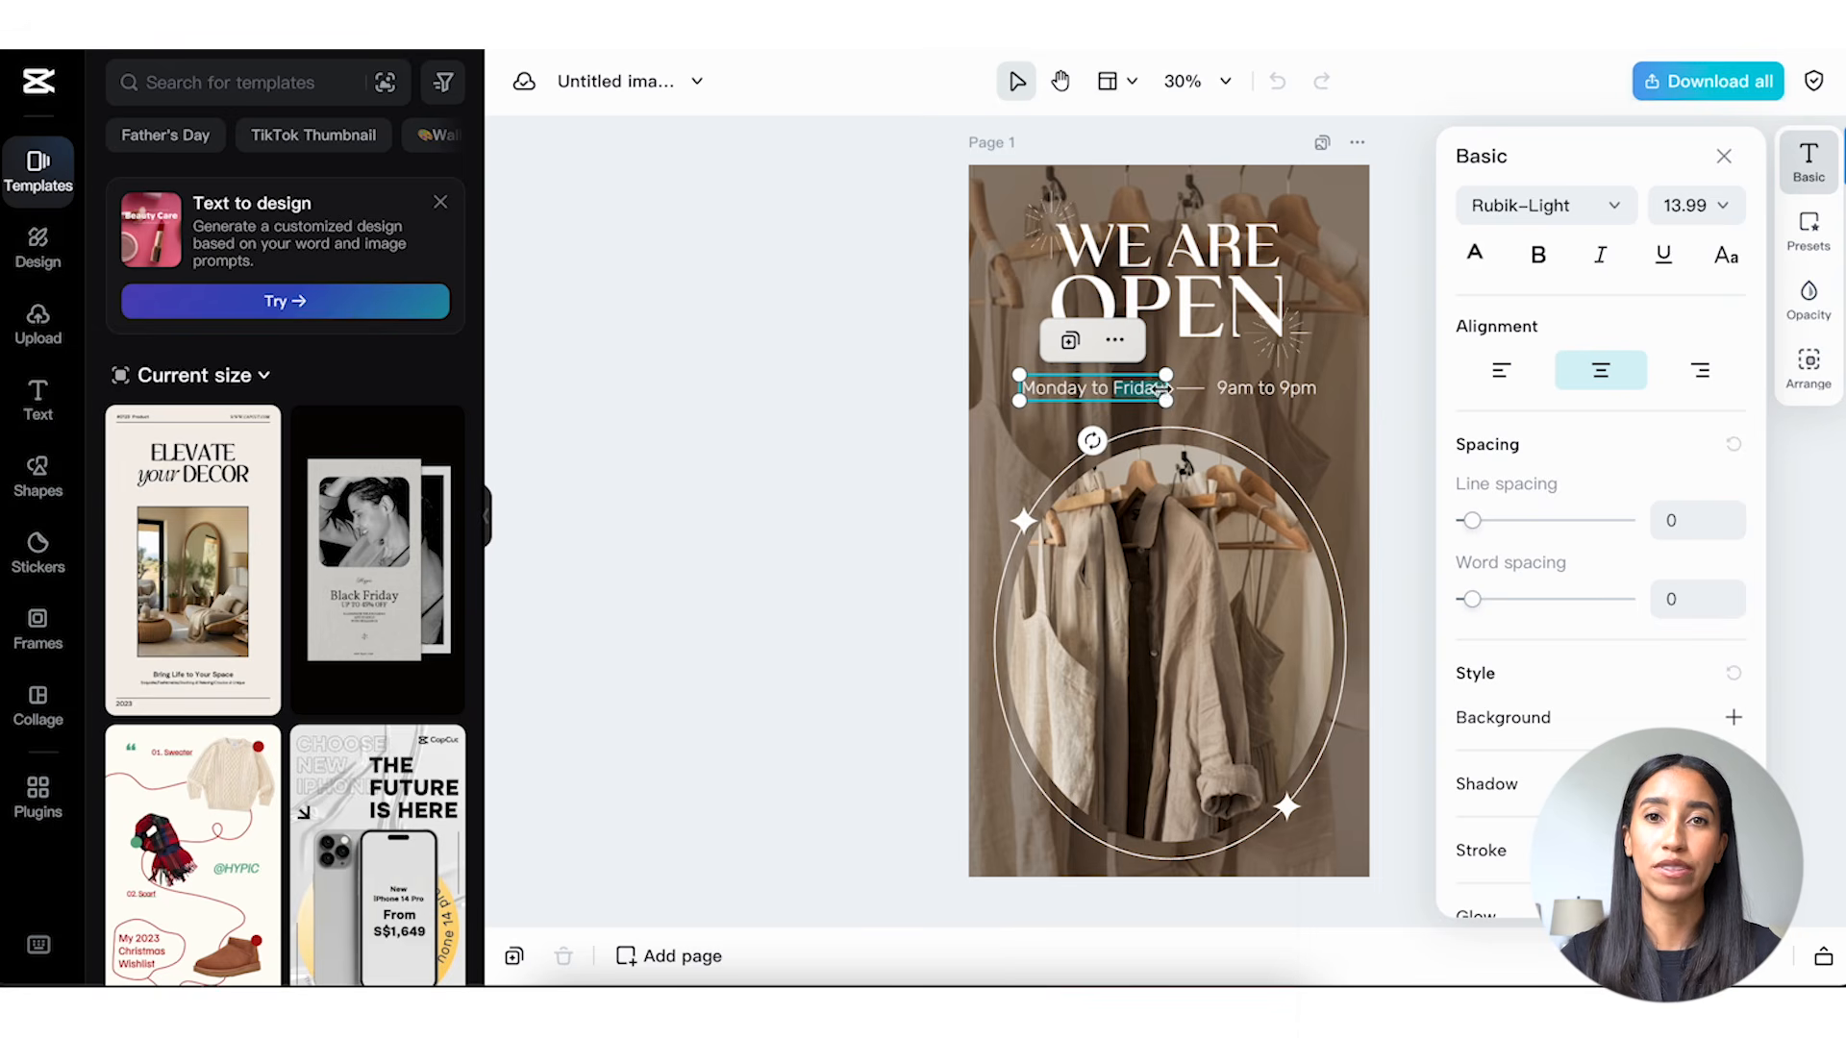
type("Saturday")
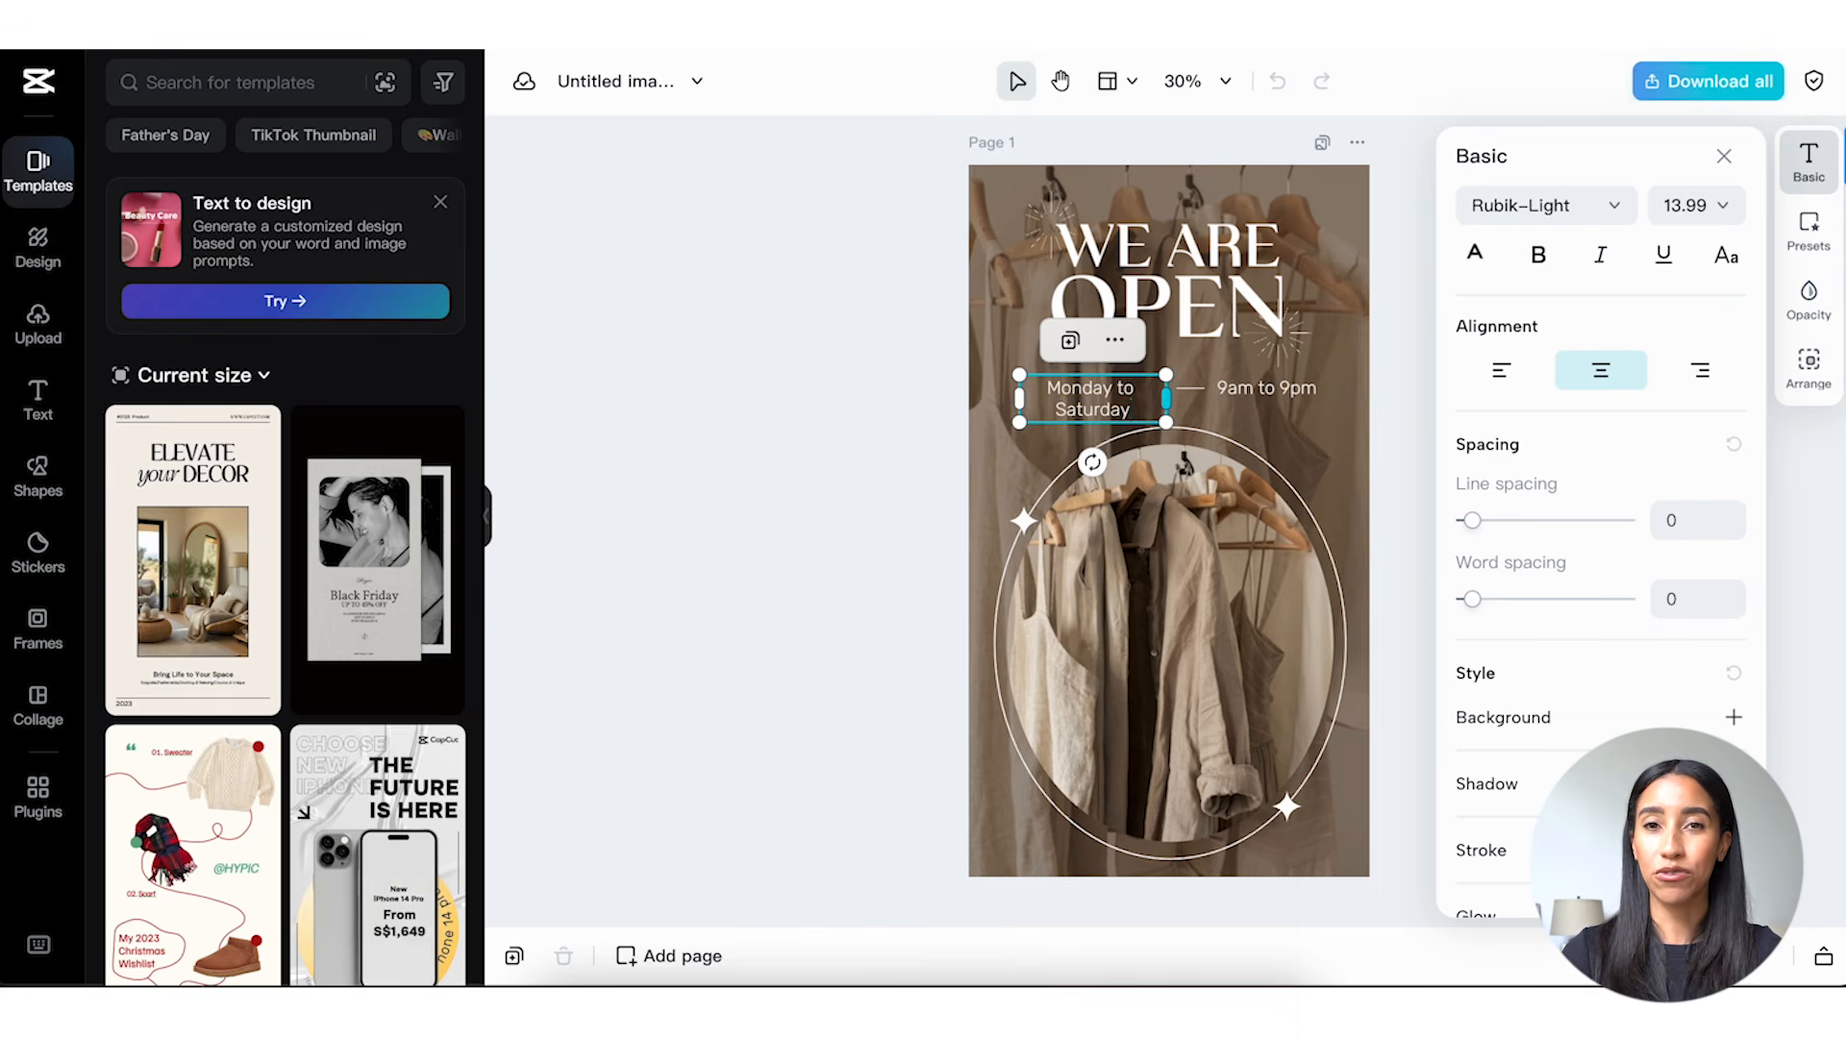
left_click_drag(1167, 397, 1078, 388)
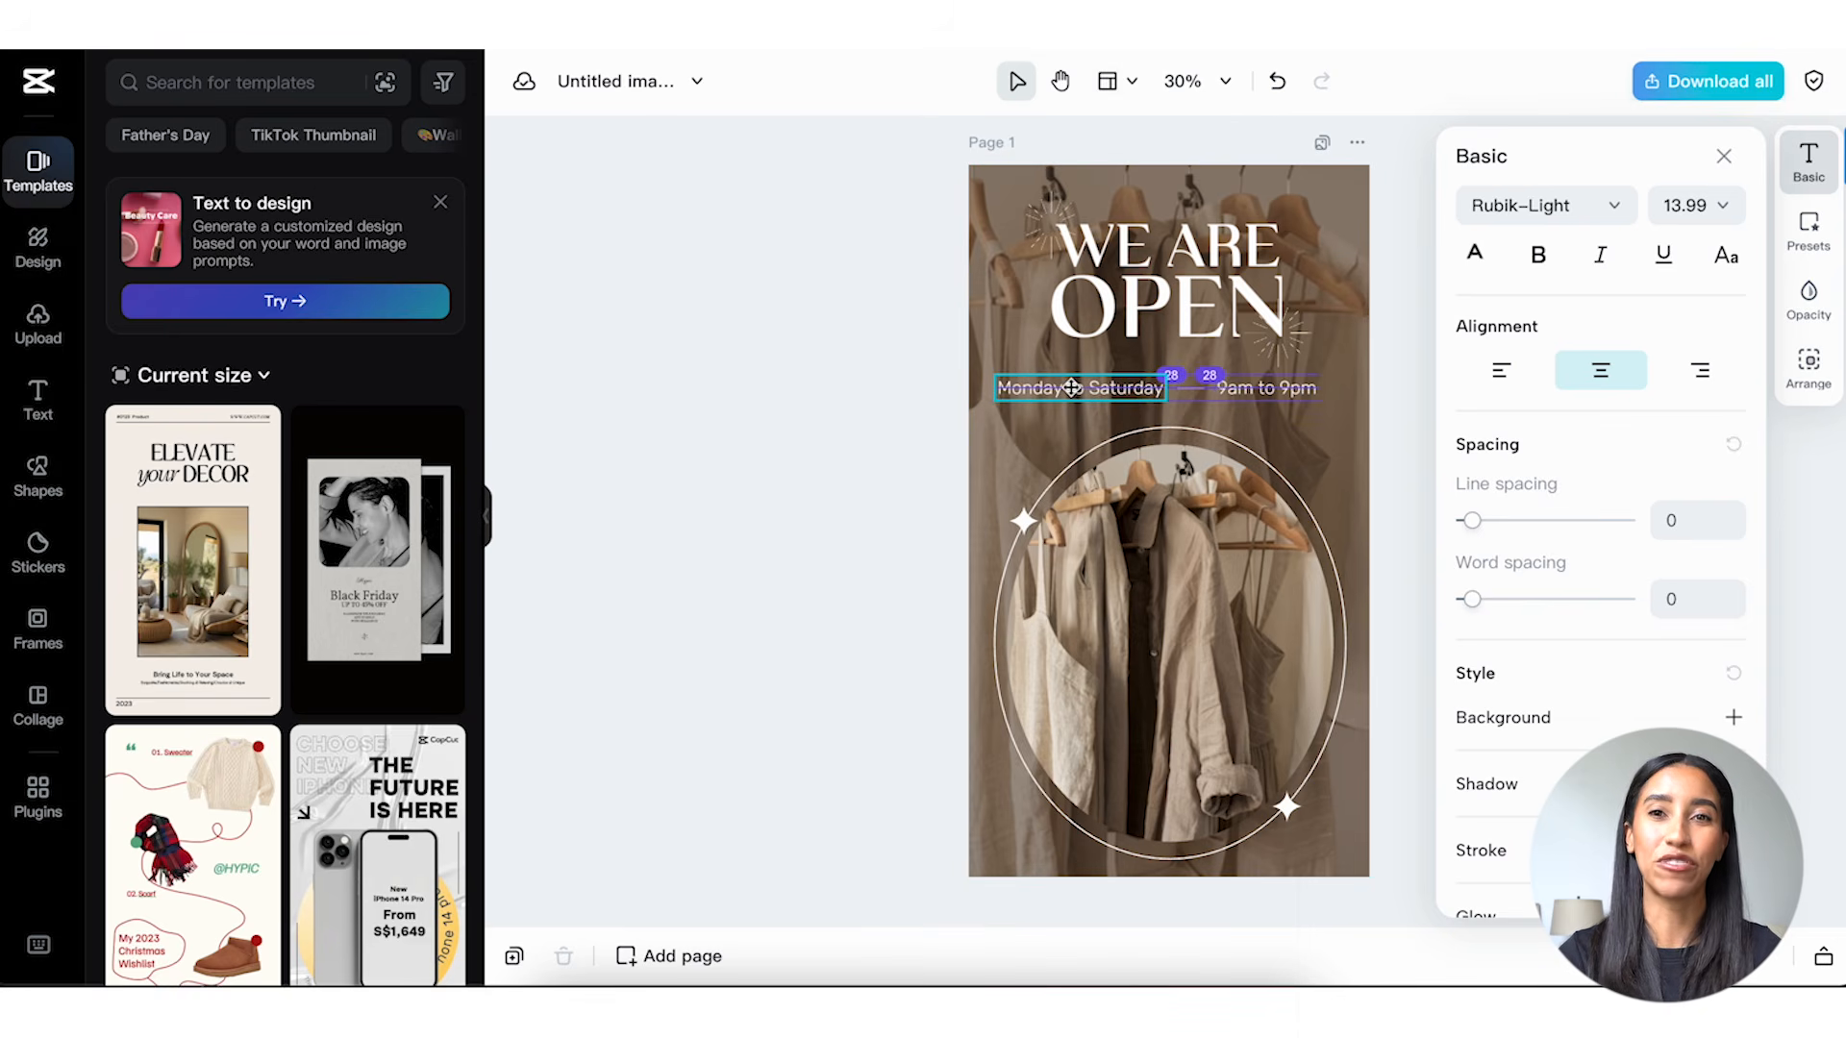
left_click(1263, 390)
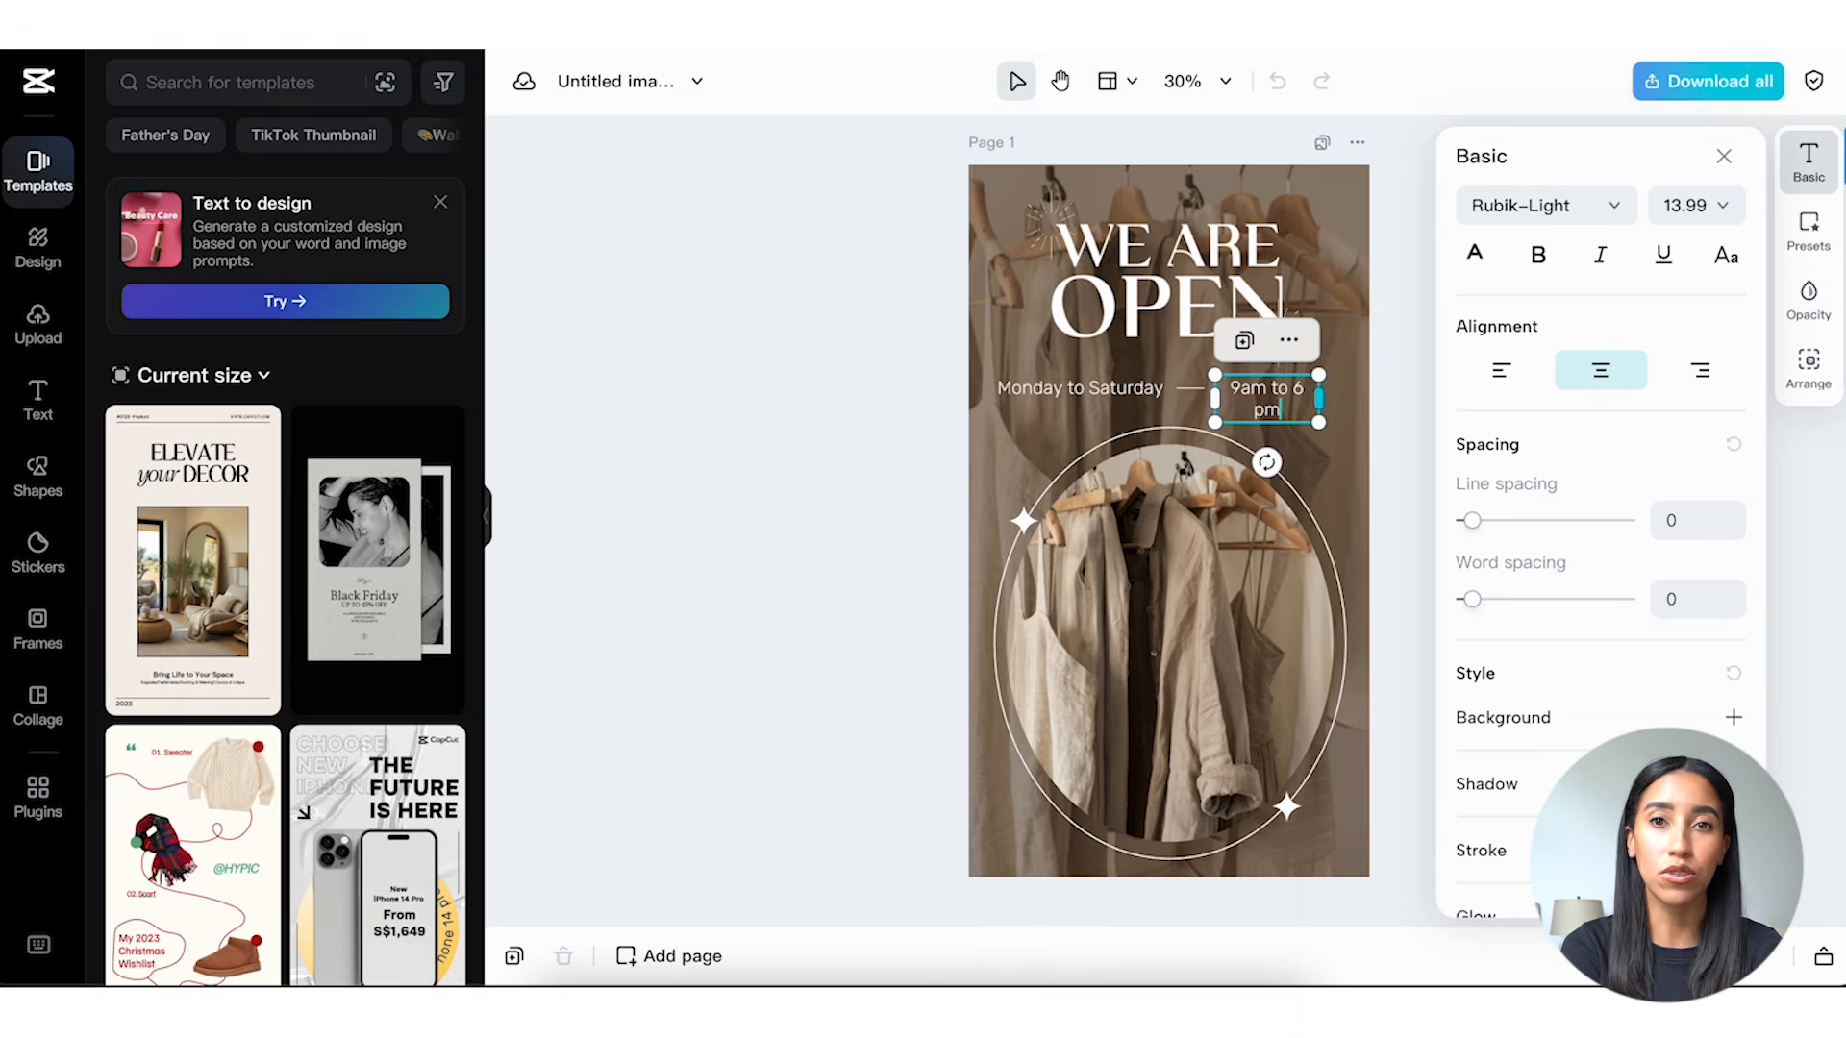
left_click_drag(1318, 397, 1337, 402)
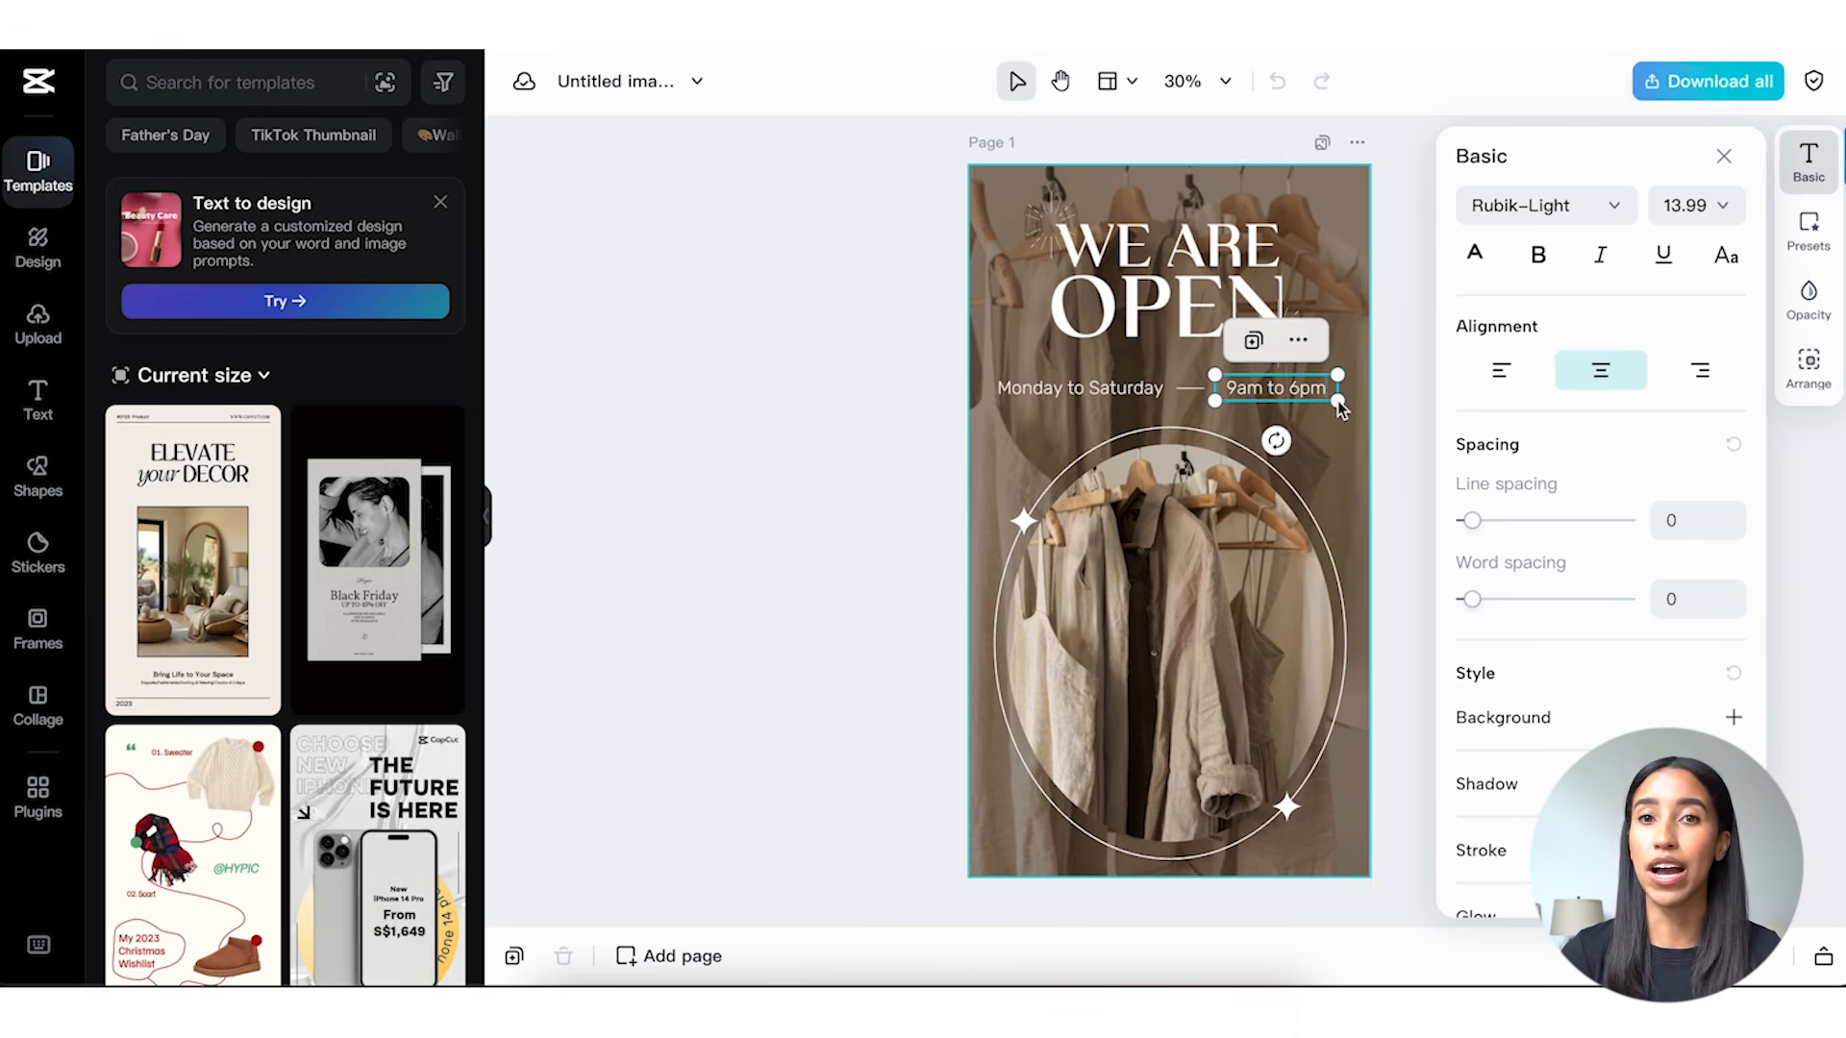
Replace the oval clothing photo with the living-room image from the computer and enlarge it slightly within the design.
left_click(1137, 614)
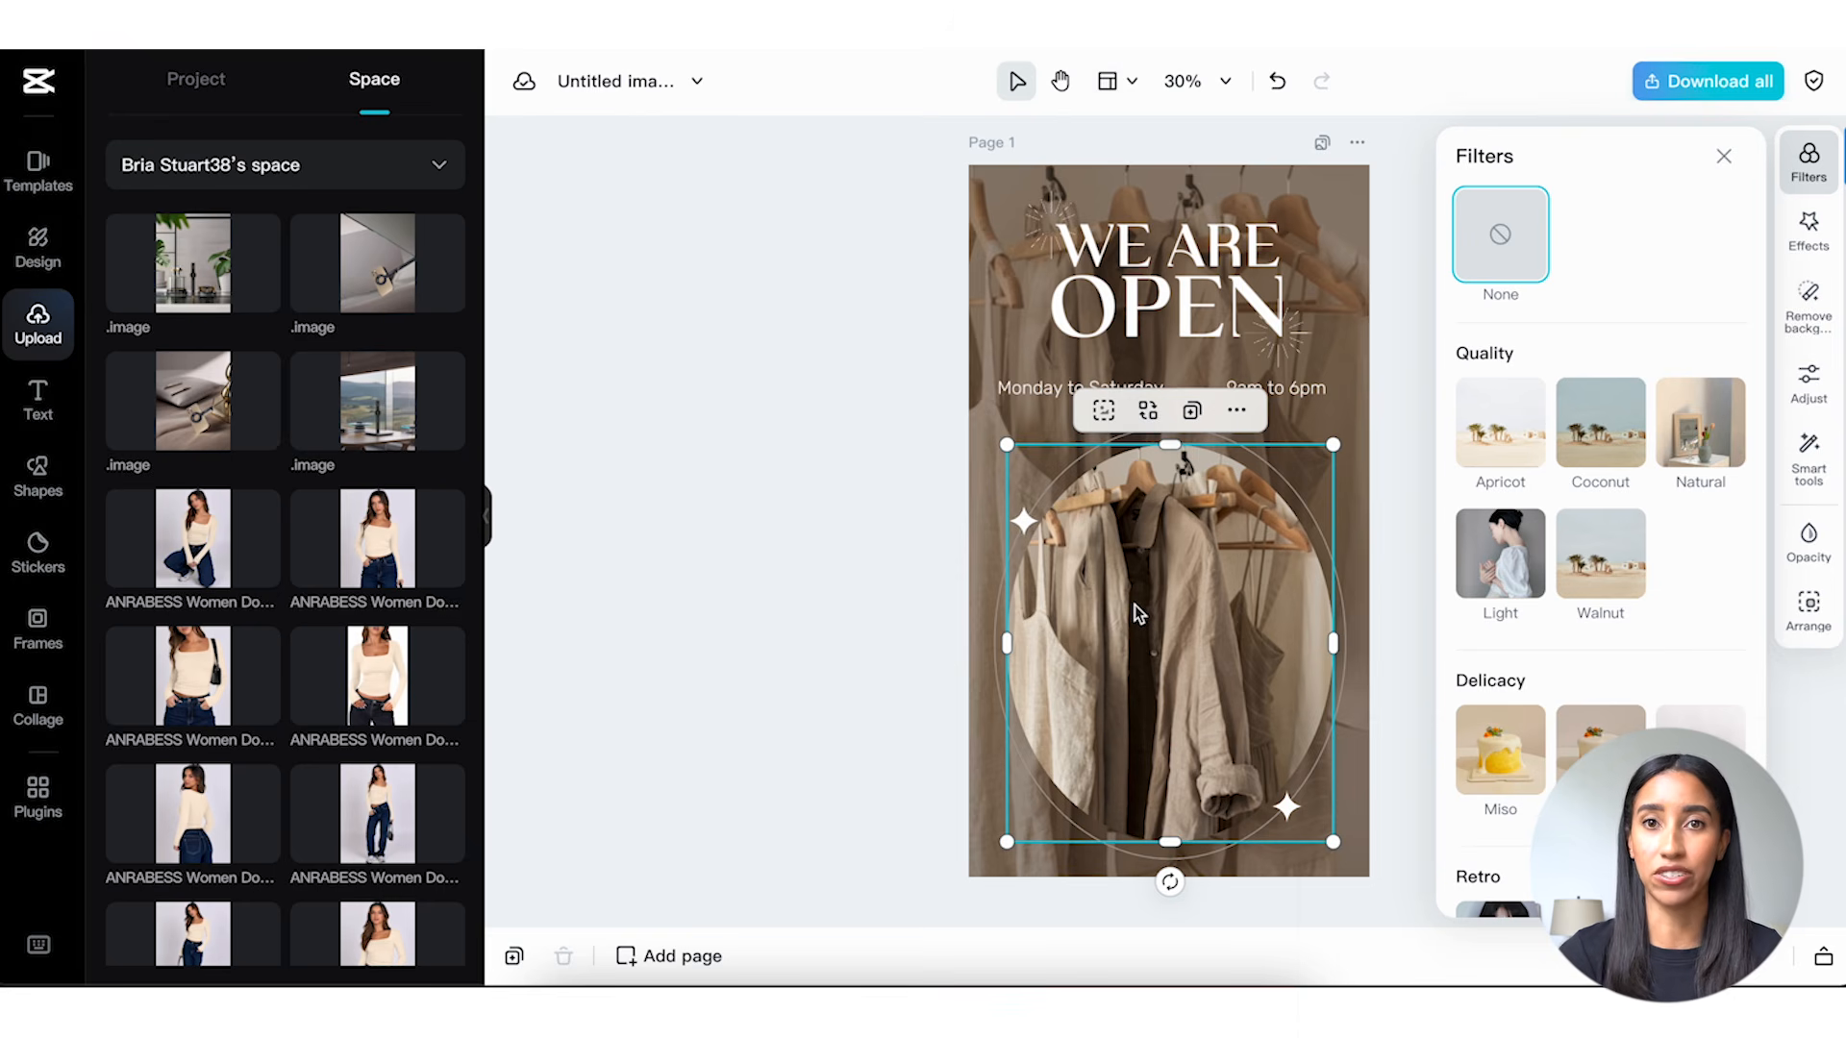
left_click(1146, 412)
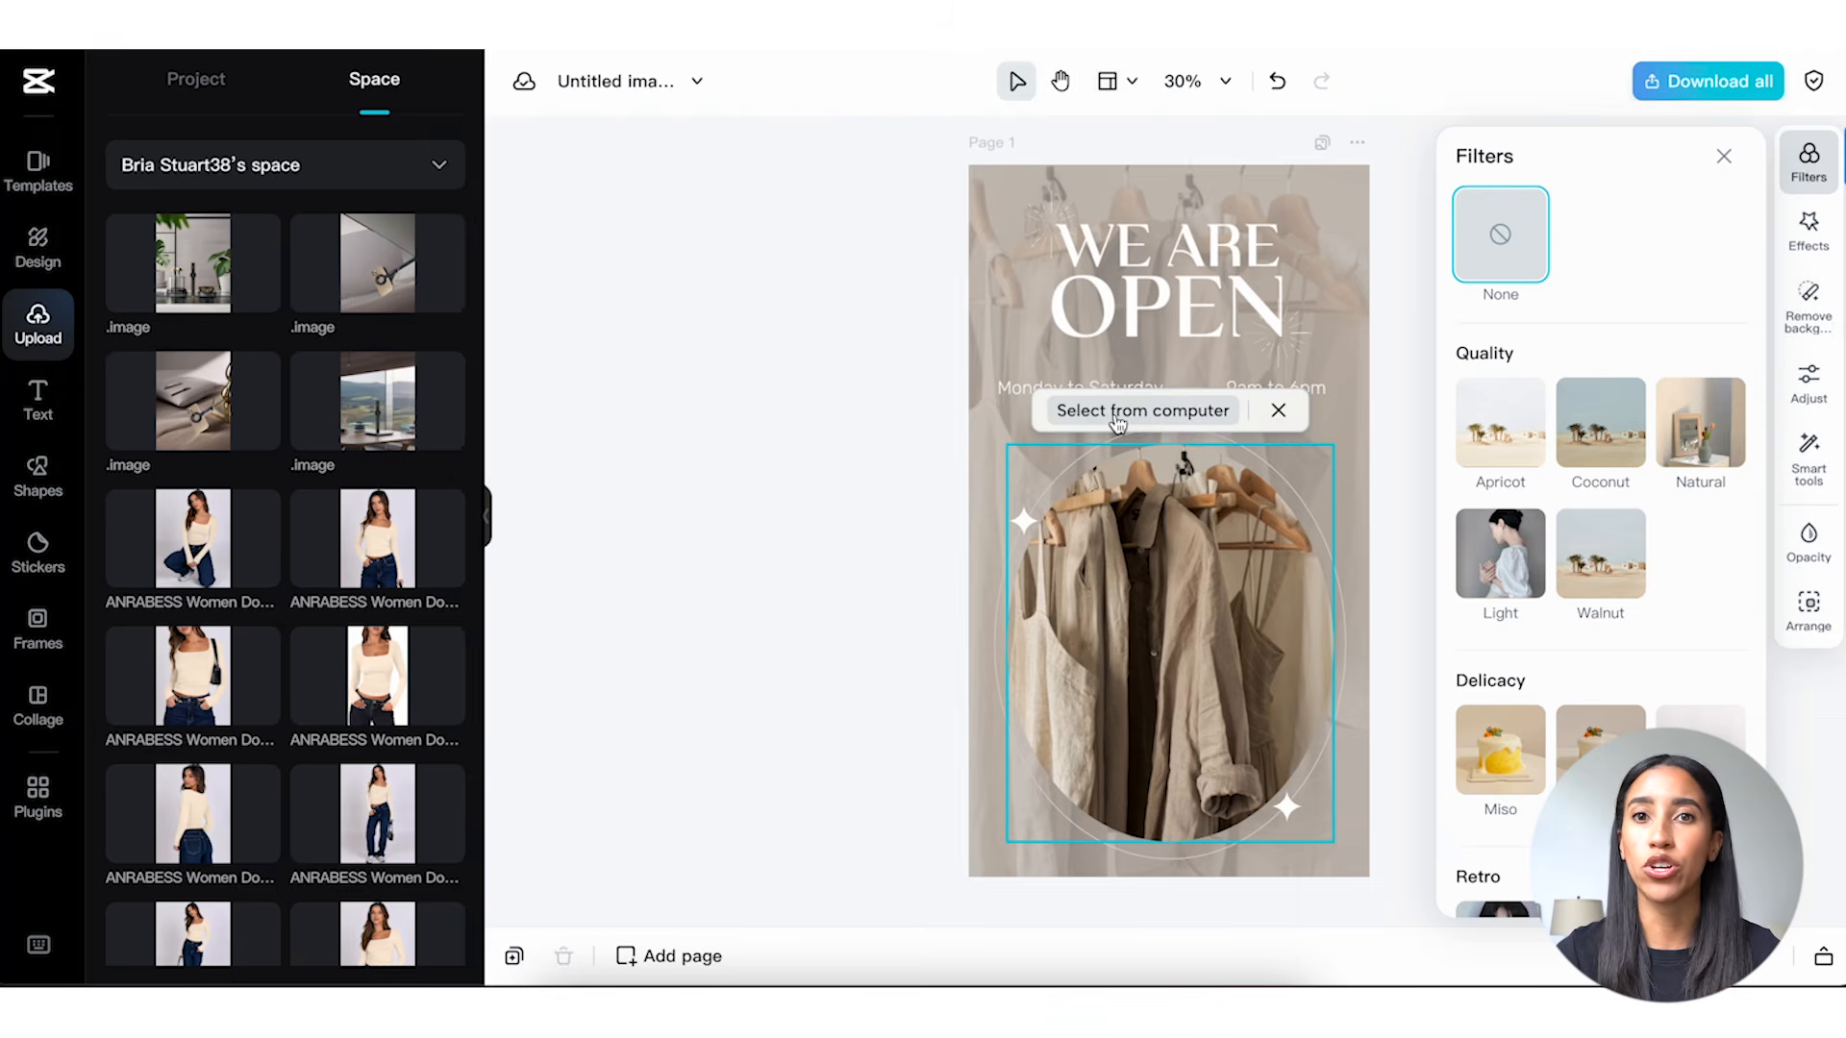
left_click(1117, 410)
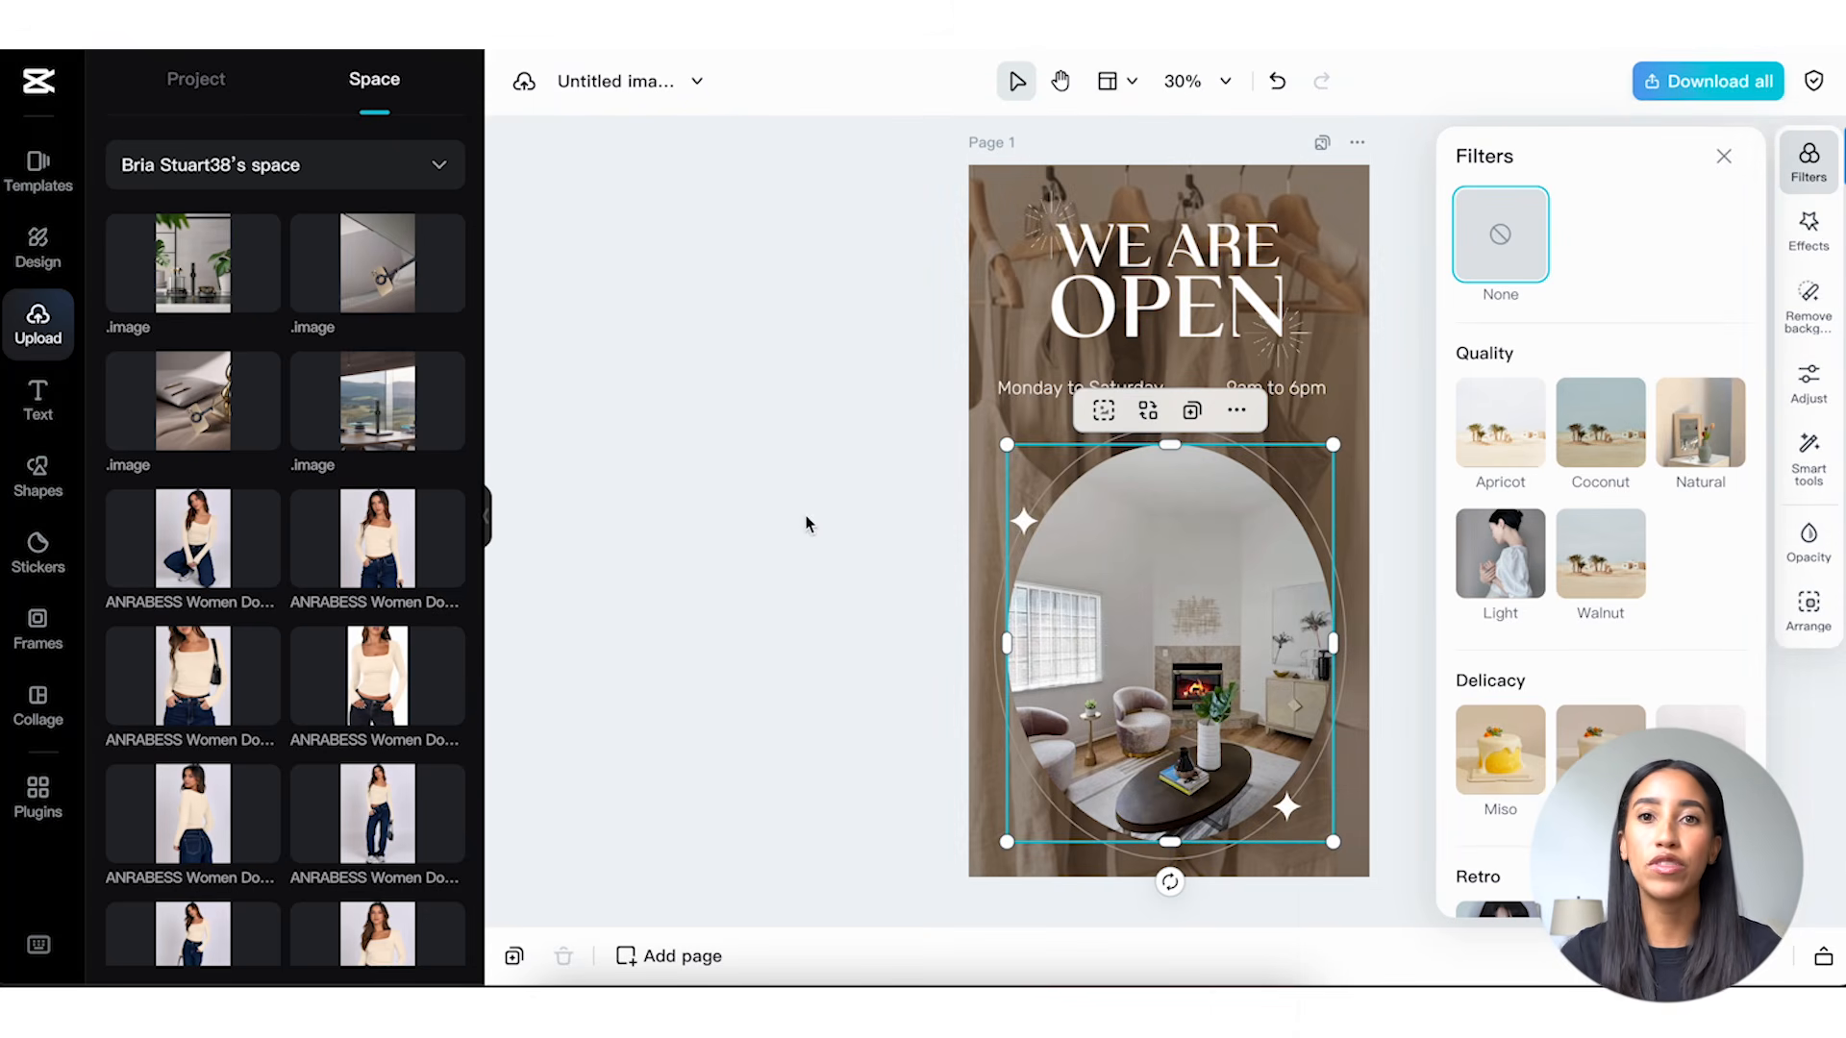
left_click_drag(1076, 649, 1133, 607)
key("ctrl+z")
key("ctrl+z")
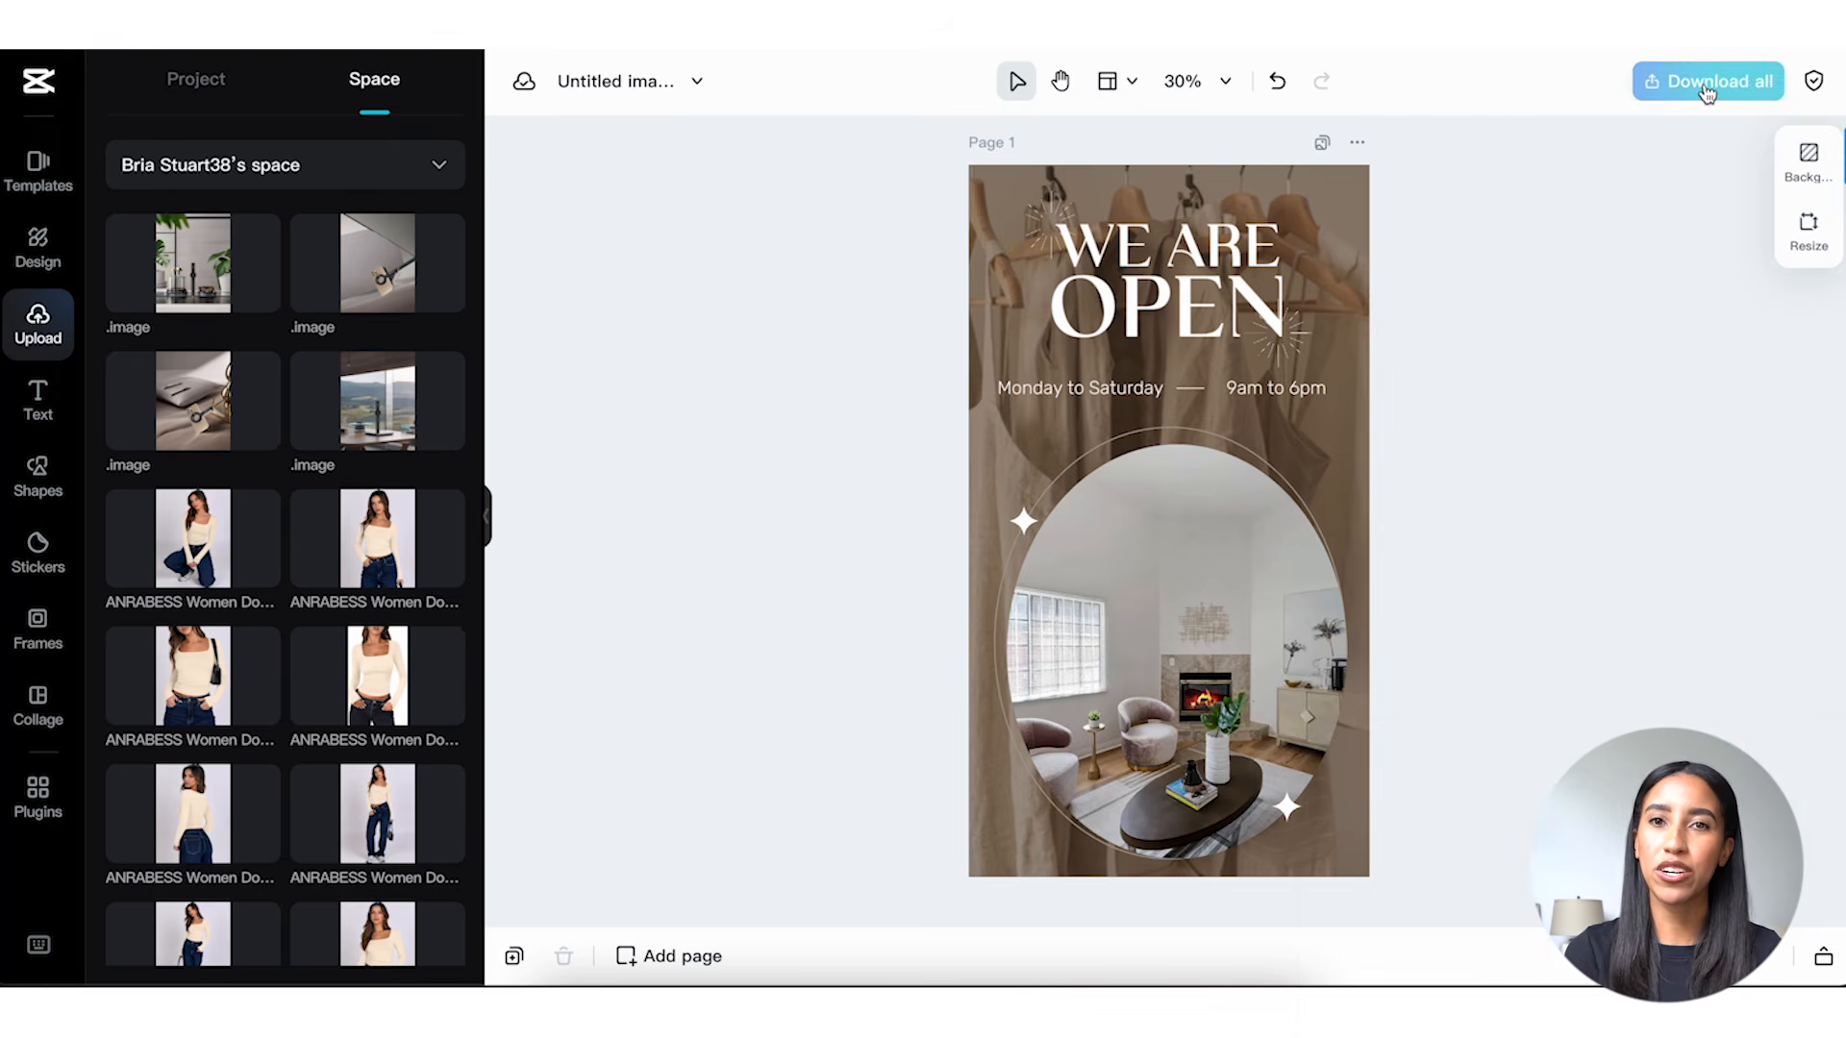
Download the design as a JPEG at 1x size (1080 × 1920 px) and High quality.
left_click(1704, 91)
left_click(1588, 575)
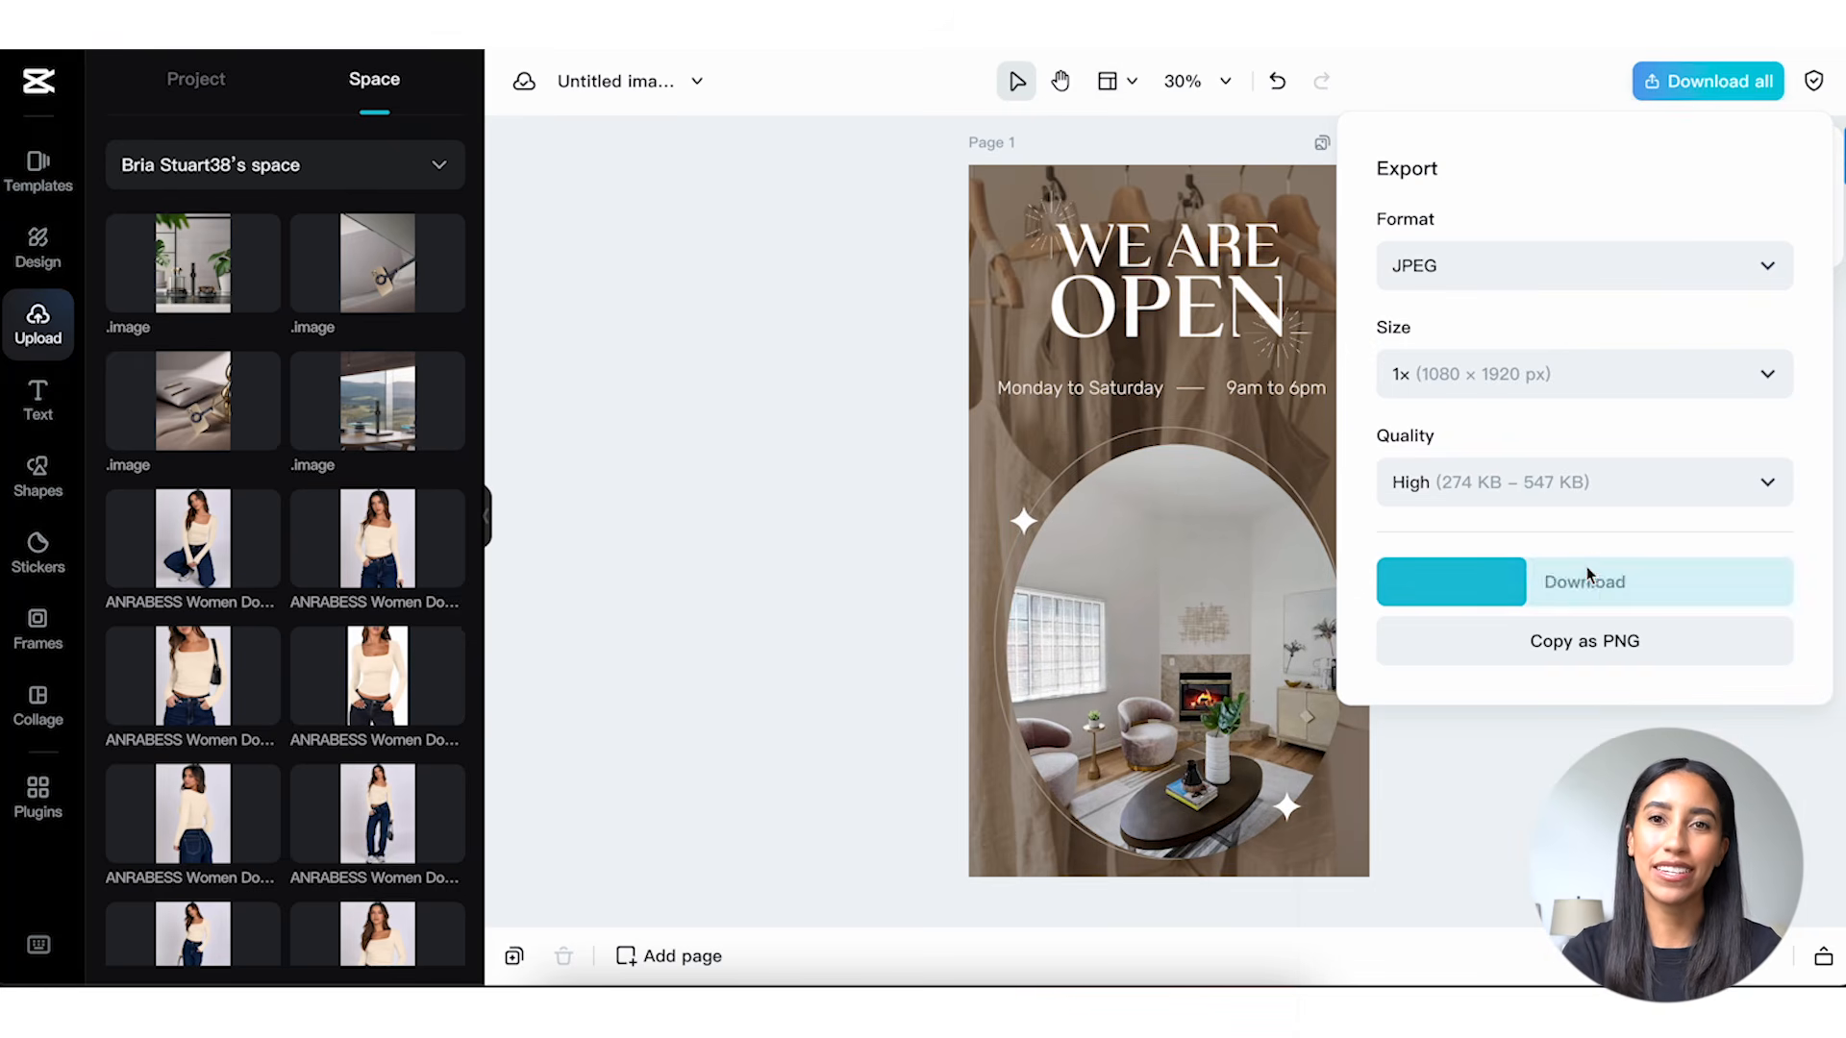